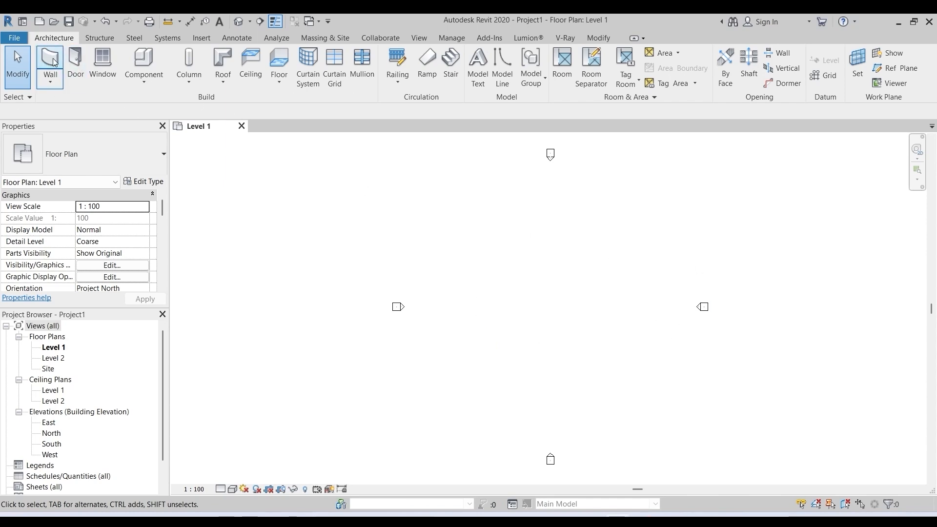
# Step: Draw an architectural wall of type Curtain Wall, about 1000 long, in the default 3D view
pyautogui.click(52, 81)
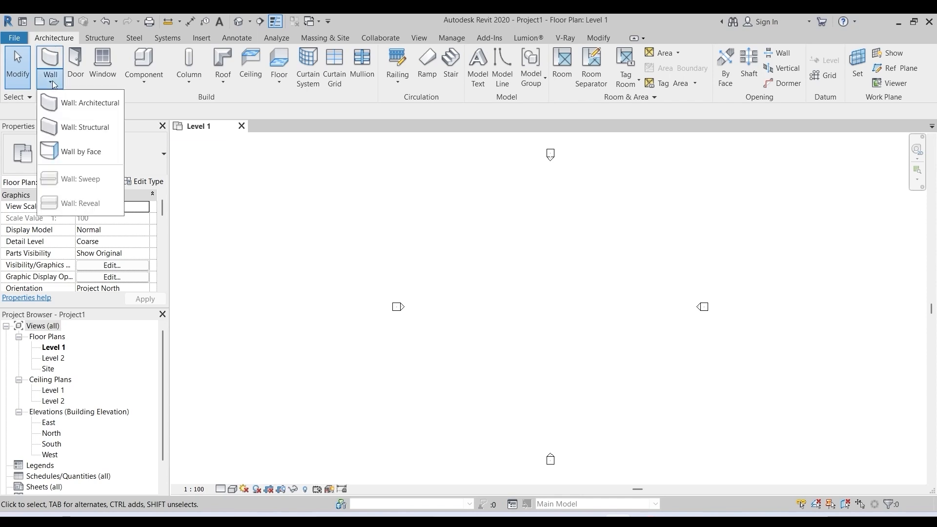
pyautogui.click(100, 105)
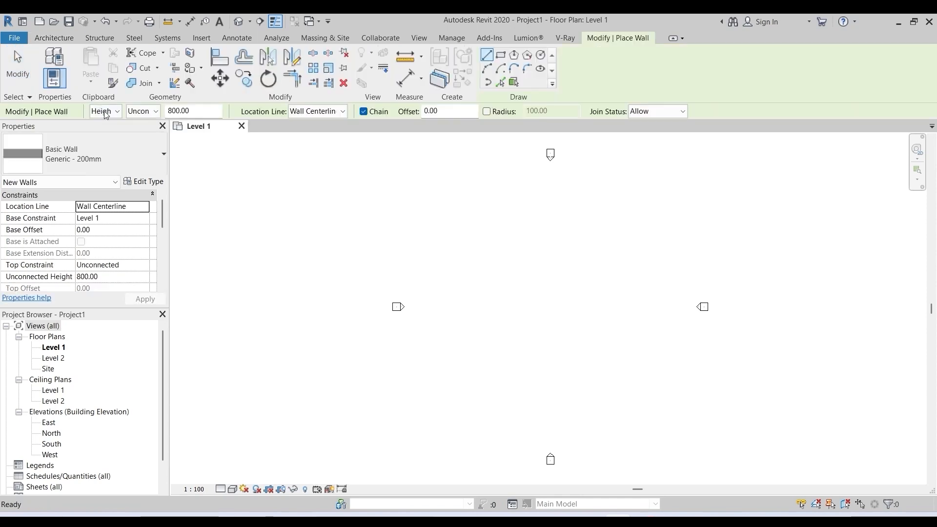
pyautogui.click(164, 154)
pyautogui.scroll(-2, 160, 219)
pyautogui.moveTo(169, 271); pyautogui.dragTo(169, 384)
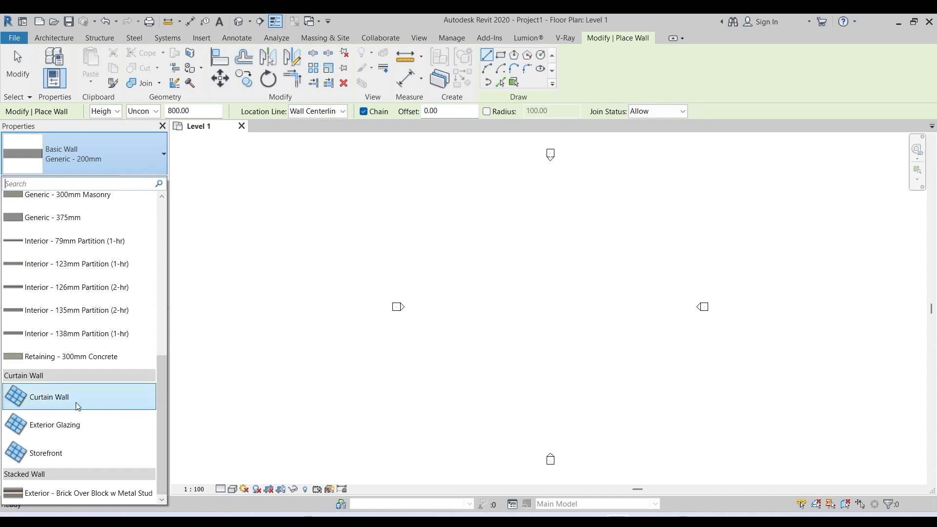
pyautogui.click(50, 404)
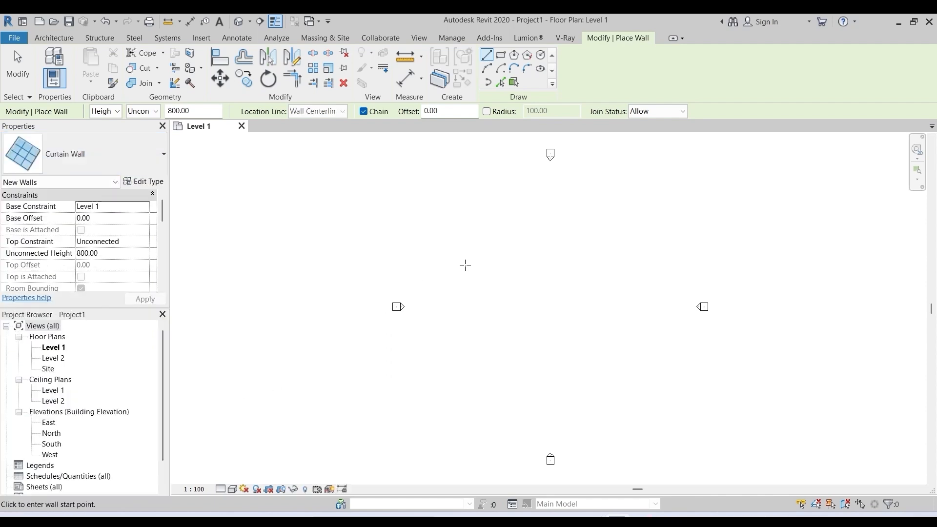
pyautogui.click(239, 22)
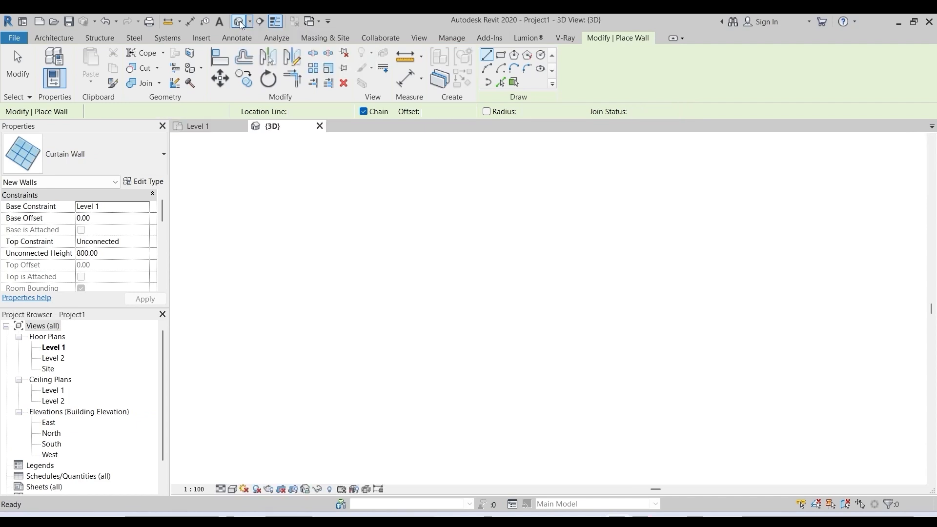
pyautogui.click(408, 326)
pyautogui.click(506, 325)
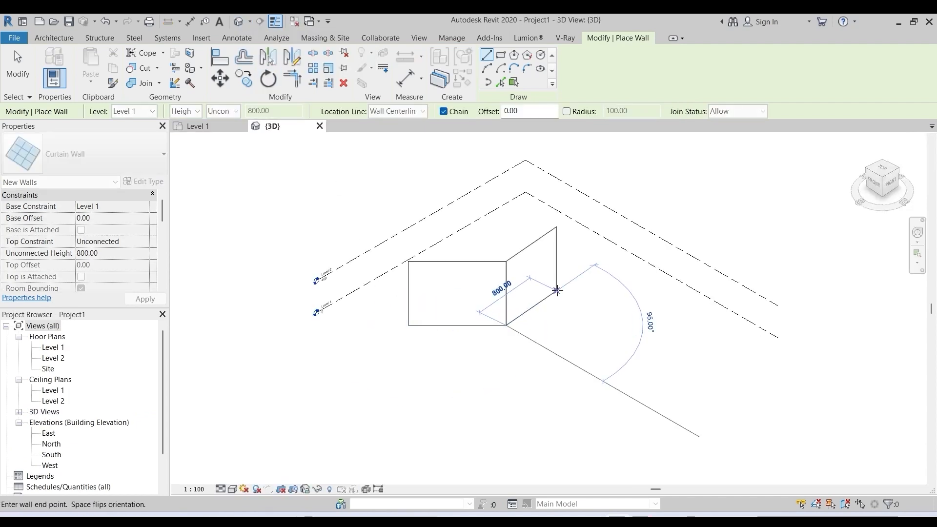
pyautogui.press('Escape')
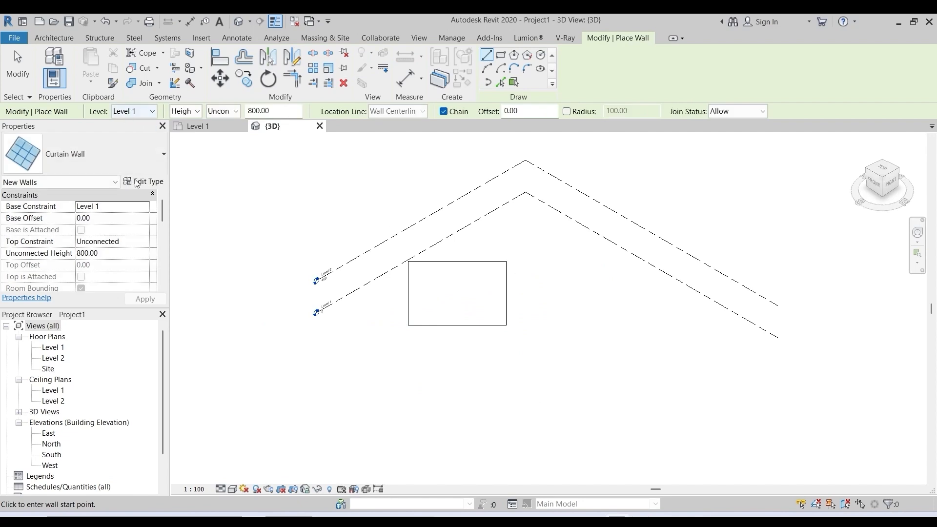
# Step: Draw an Exterior Glazing curtain wall about 800 long, beside the plain curtain wall
pyautogui.click(164, 155)
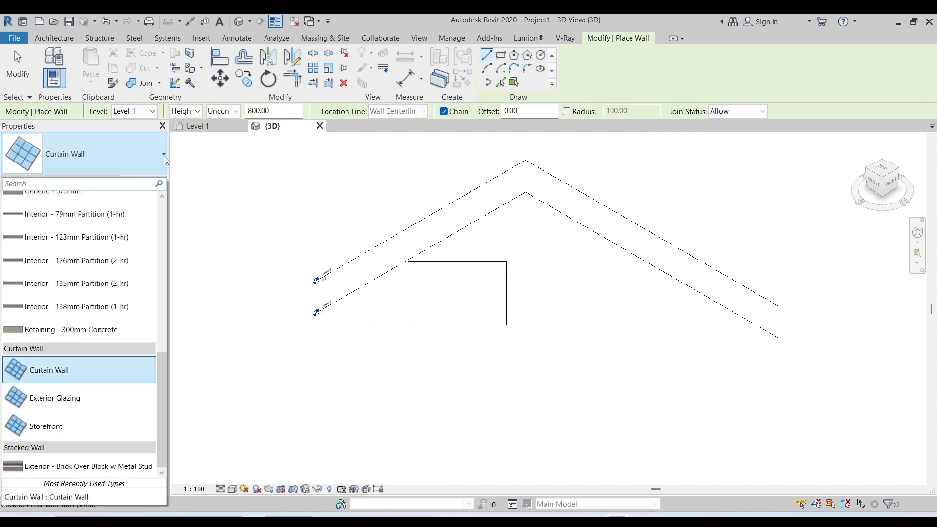
pyautogui.click(64, 401)
pyautogui.click(506, 348)
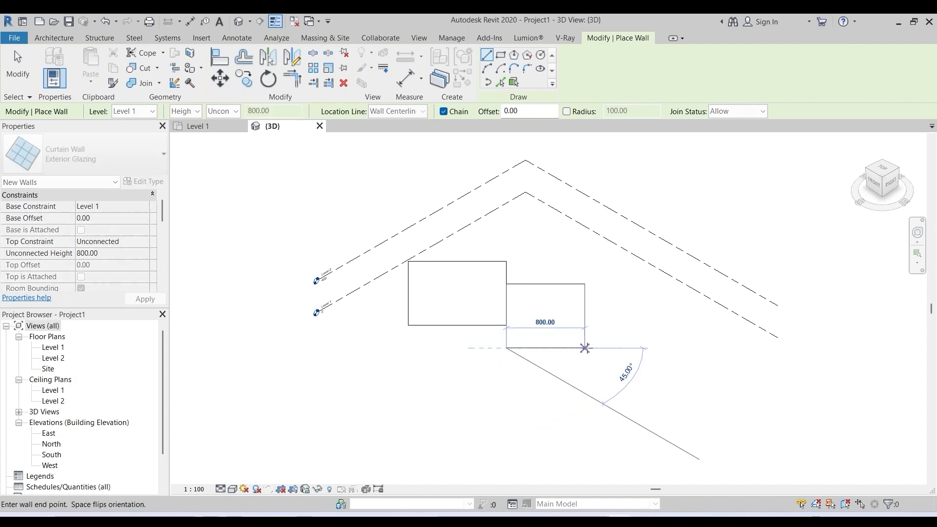
pyautogui.click(585, 348)
pyautogui.press('Escape')
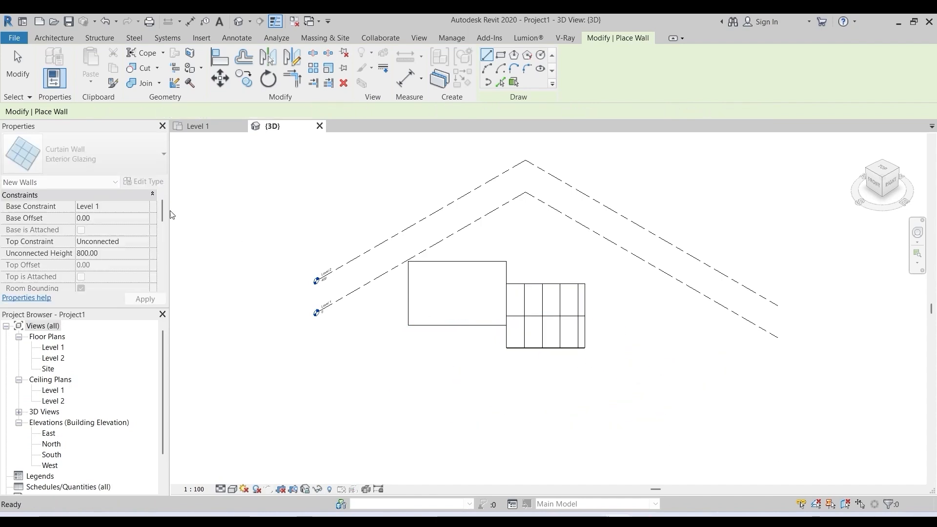
# Step: Draw a Storefront curtain wall about 1000 long beyond the exterior glazing wall and end wall placement
pyautogui.click(159, 153)
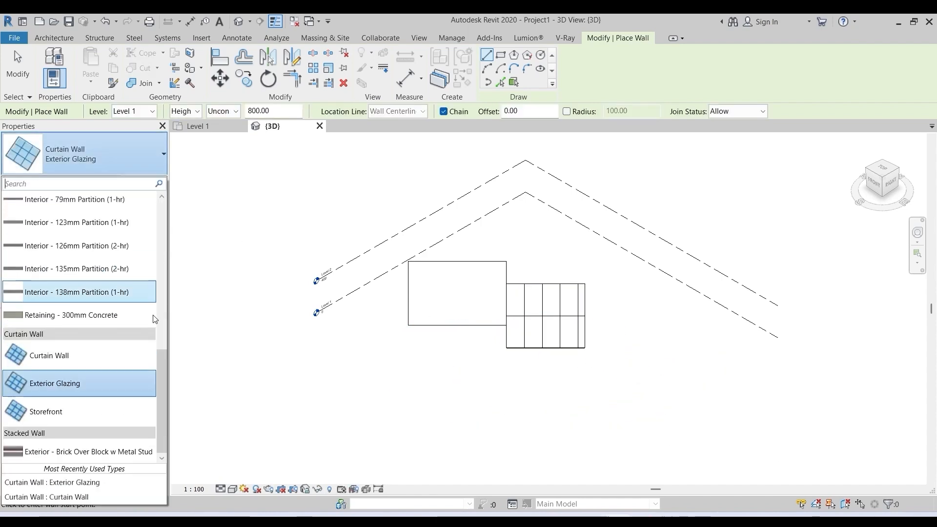
pyautogui.click(60, 419)
pyautogui.click(605, 375)
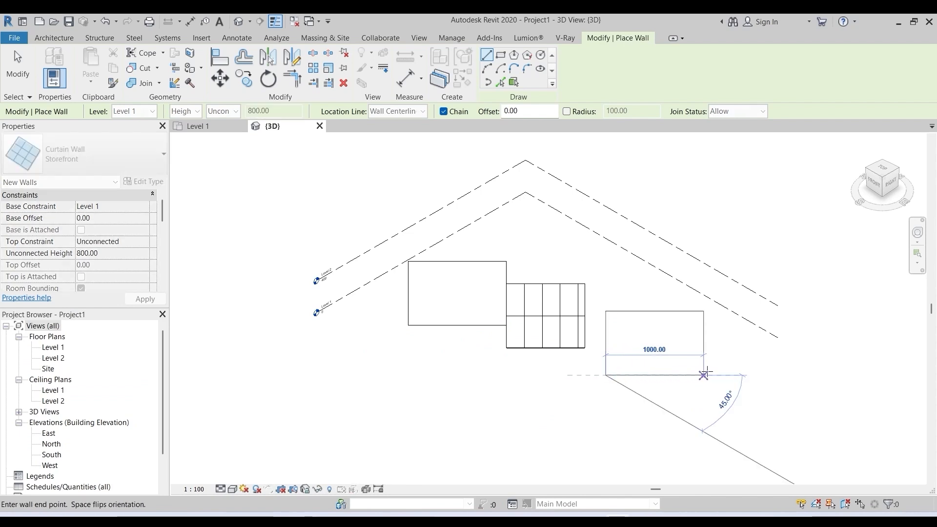
pyautogui.click(703, 375)
pyautogui.press('Escape')
pyautogui.press('Escape')
# Step: Add all-segment curtain grids to the plain curtain wall: horizontals about 400 and 200 below its top, and a vertical about 280 from its left edge
pyautogui.scroll(2, 477, 299)
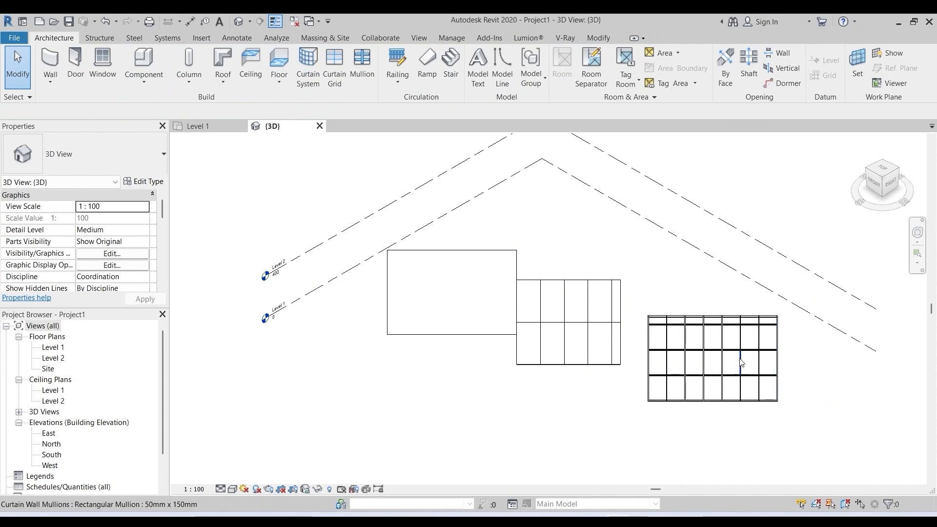
pyautogui.scroll(3, 427, 345)
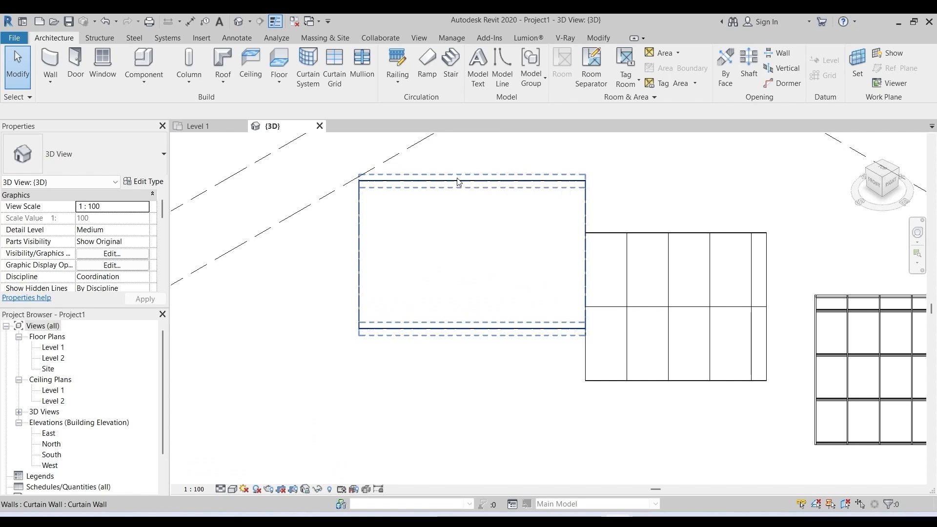
pyautogui.click(458, 182)
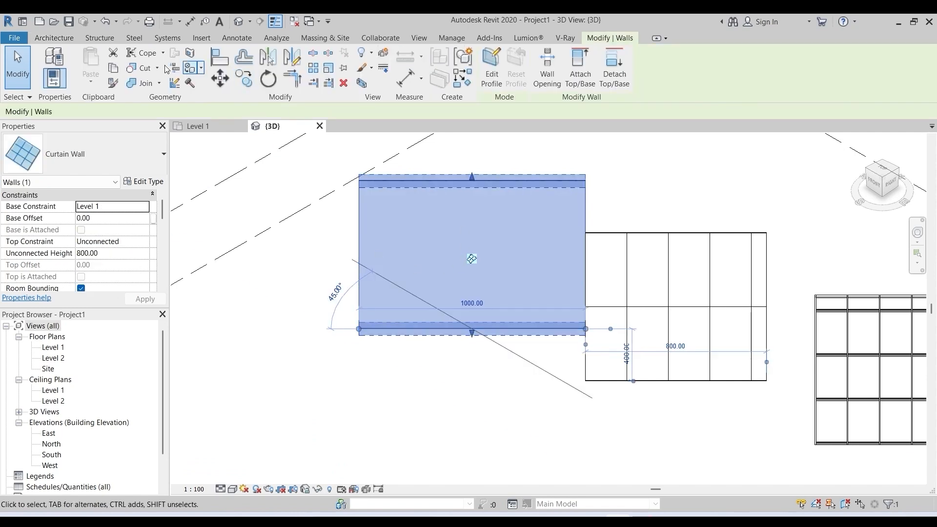
pyautogui.click(50, 39)
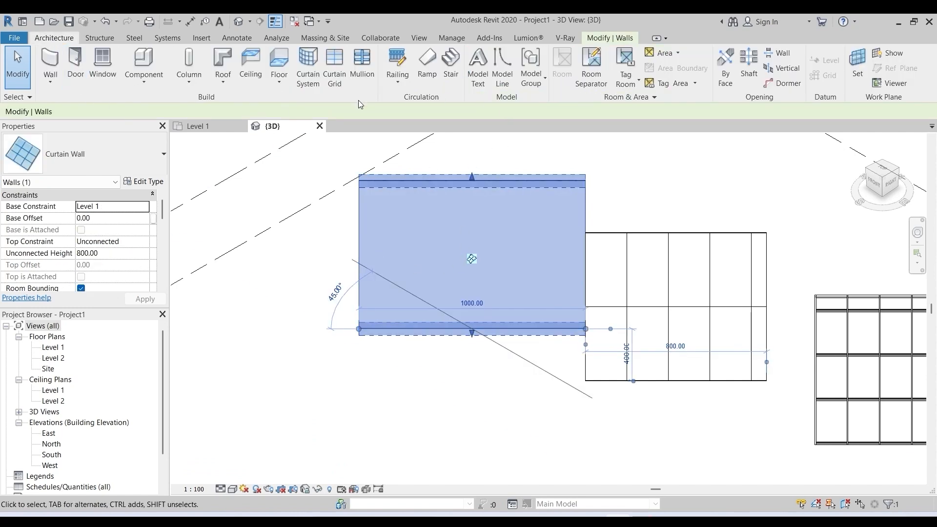
pyautogui.click(334, 66)
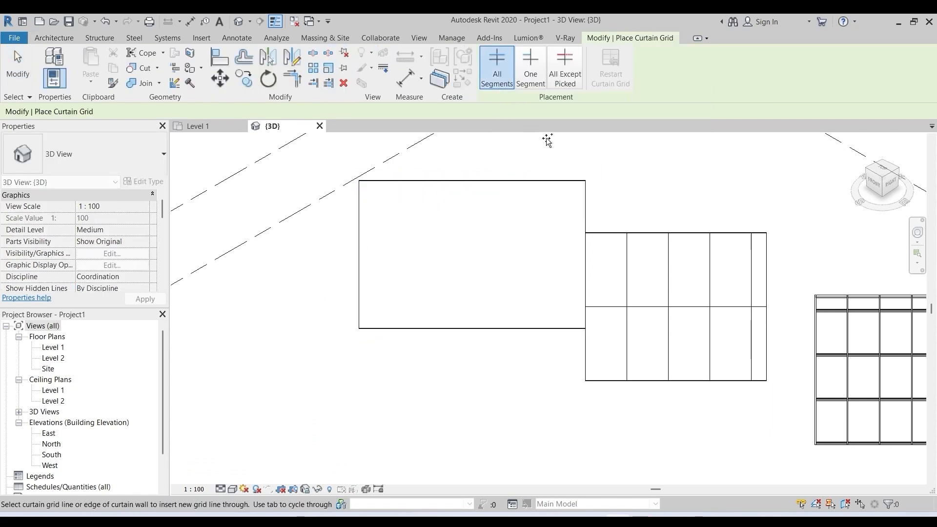
pyautogui.click(497, 75)
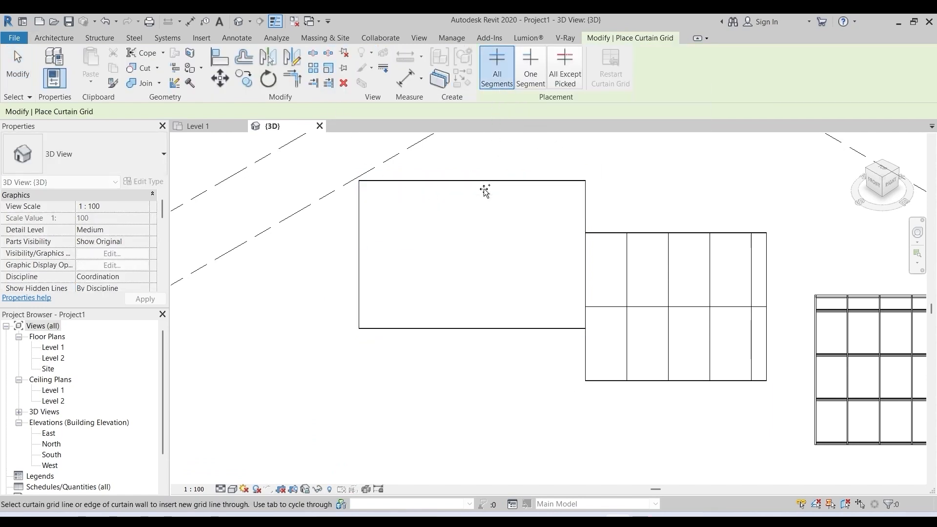
pyautogui.click(359, 249)
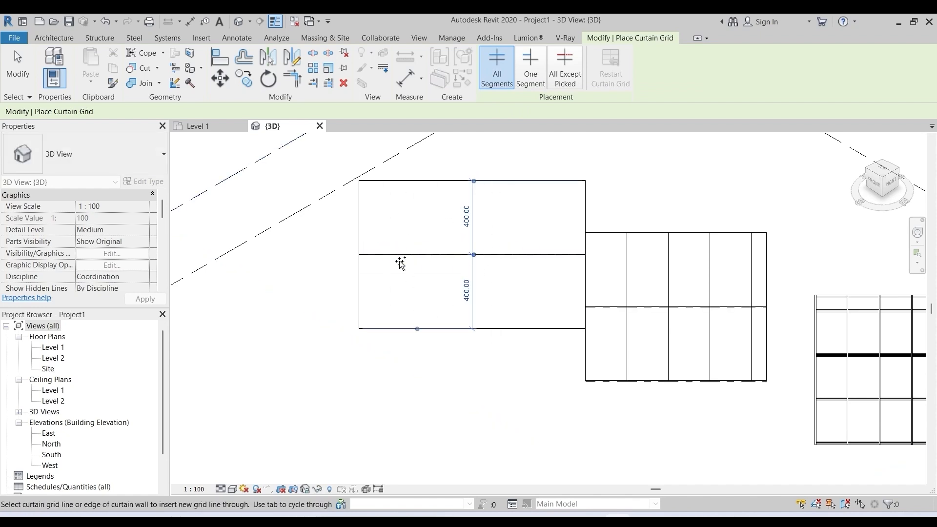
pyautogui.click(423, 184)
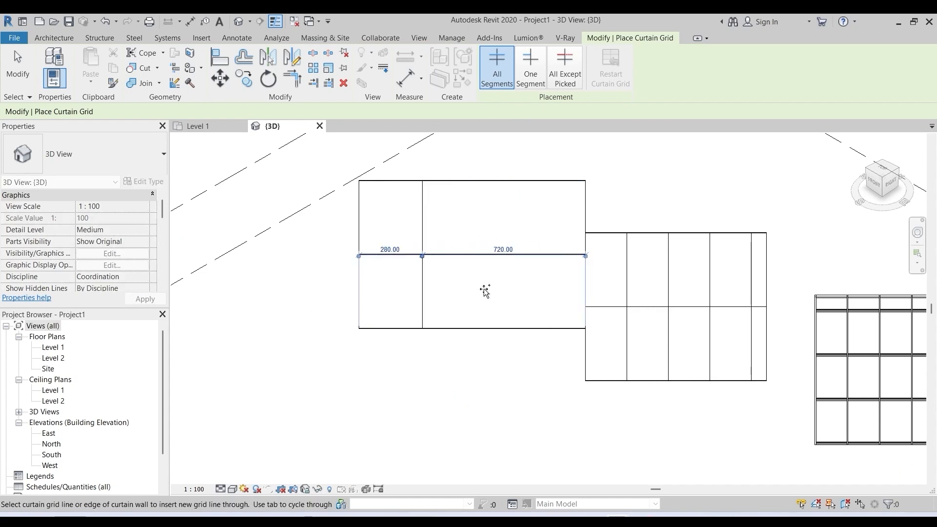
pyautogui.click(362, 217)
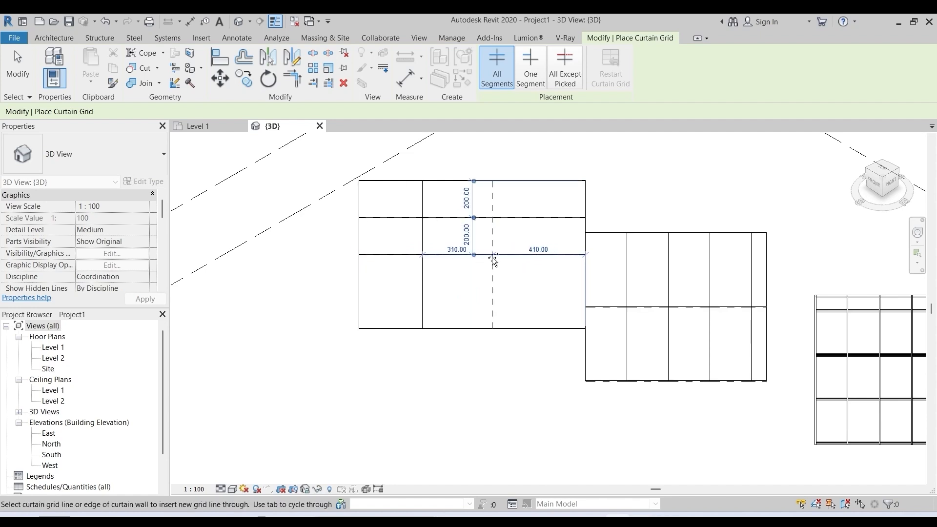
# Step: Add one-segment curtain grids: a vertical halving the top right panel and a horizontal halving the bottom right panel
pyautogui.click(531, 68)
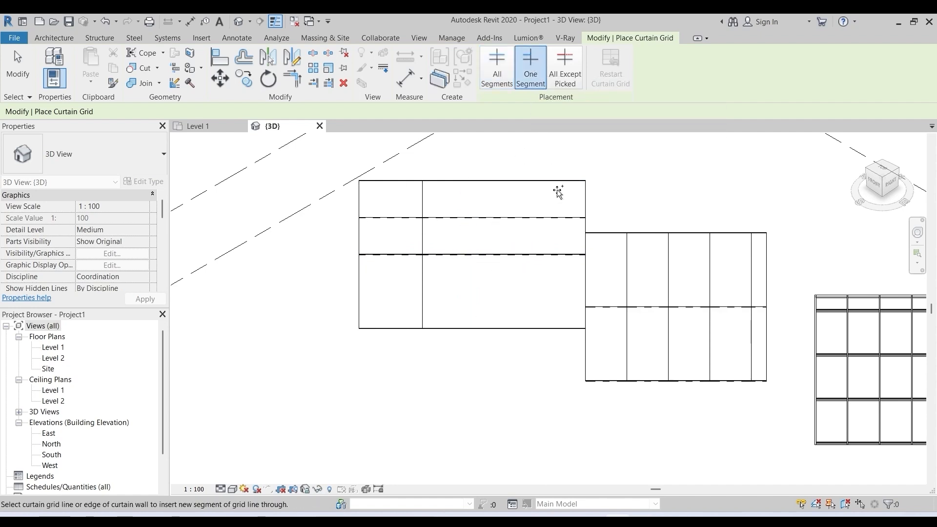
pyautogui.click(496, 185)
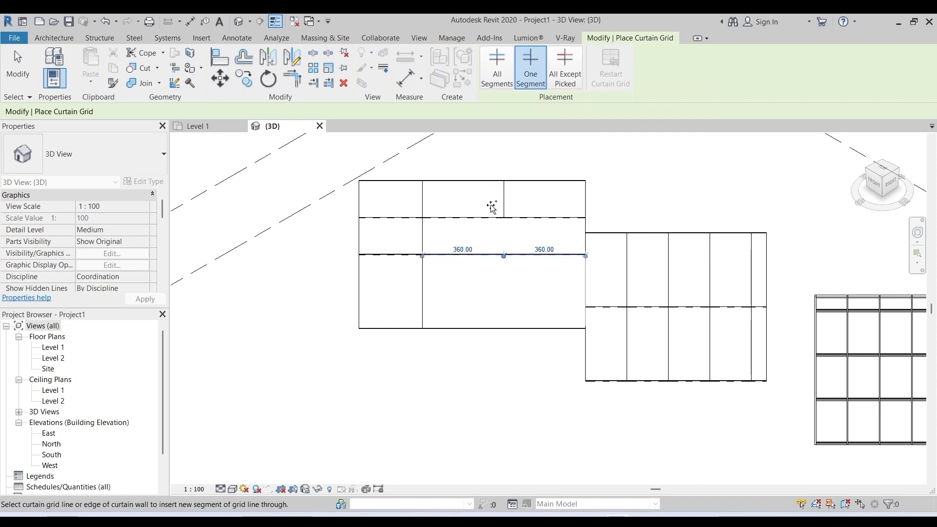
pyautogui.click(425, 292)
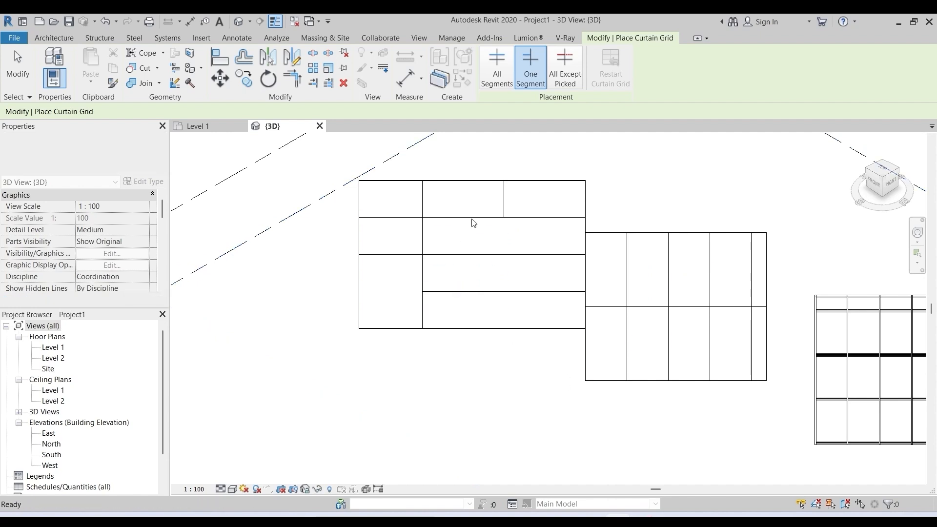
pyautogui.press('Escape')
# Step: Place 50mm x 150mm rectangular mullions by grid line on the plain curtain wall's top edge, full-height vertical grid line and left edge
pyautogui.click(464, 184)
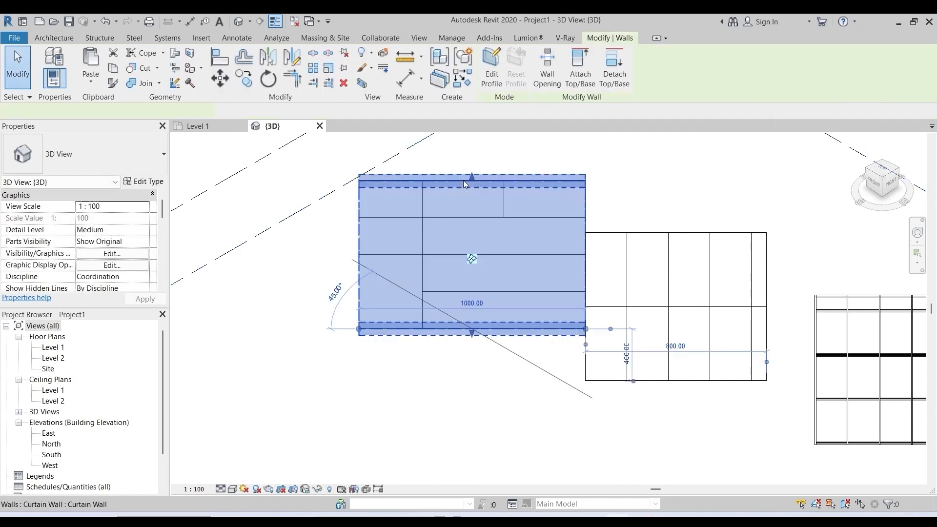
pyautogui.click(53, 39)
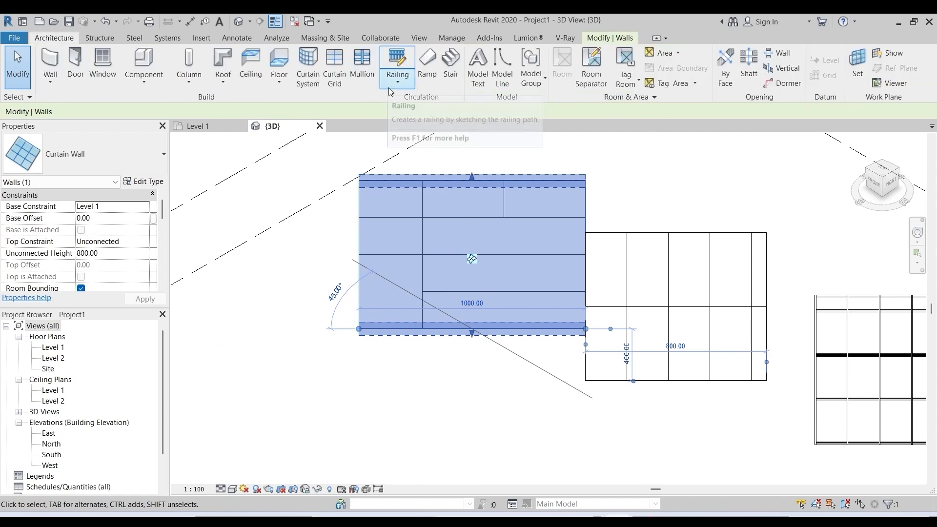
pyautogui.click(362, 70)
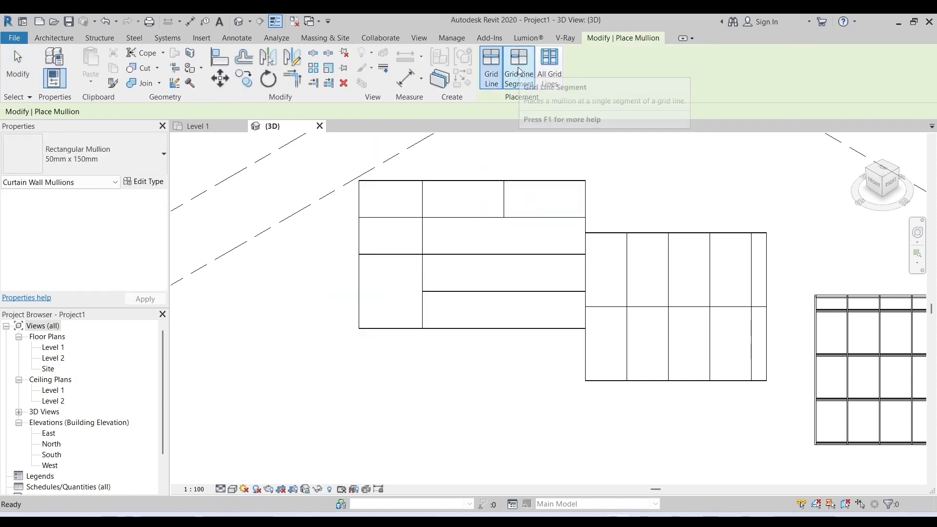
pyautogui.scroll(7, 466, 243)
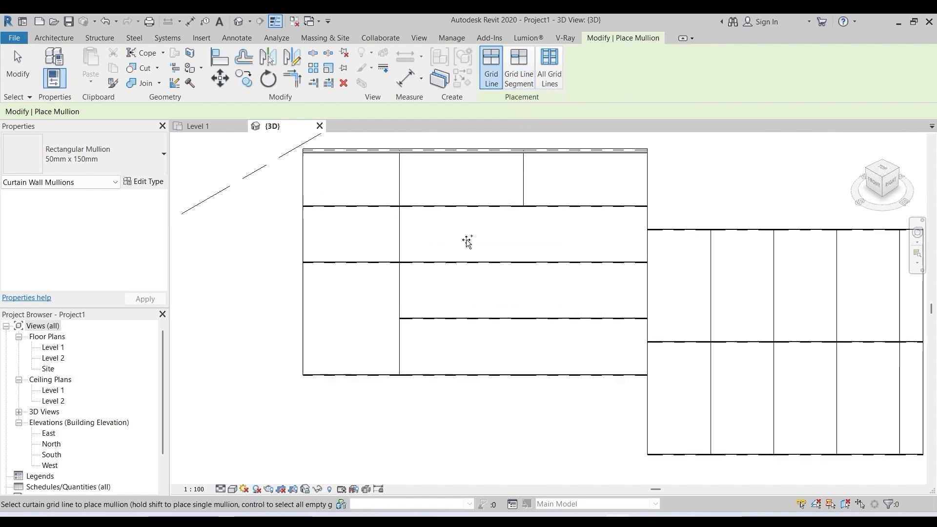
pyautogui.scroll(-3, 447, 249)
pyautogui.scroll(3, 413, 169)
pyautogui.scroll(2, 332, 171)
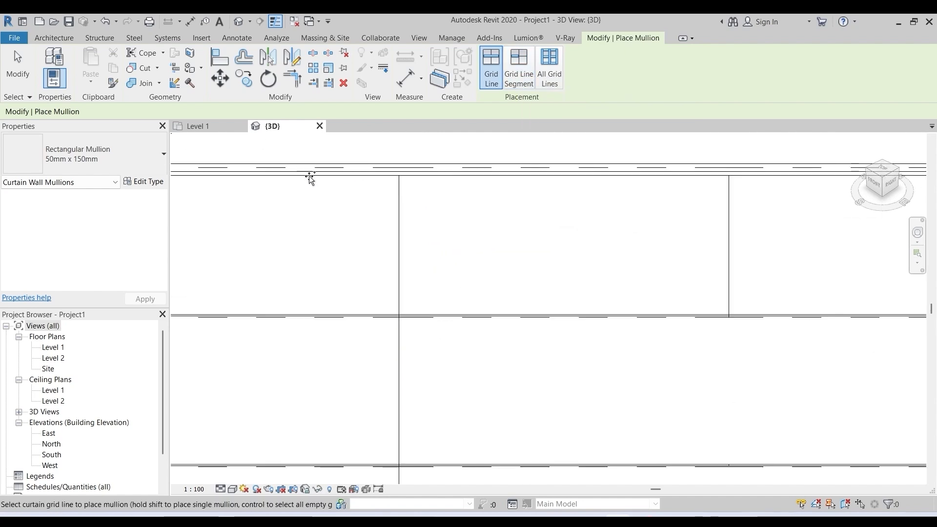
pyautogui.scroll(-2, 304, 172)
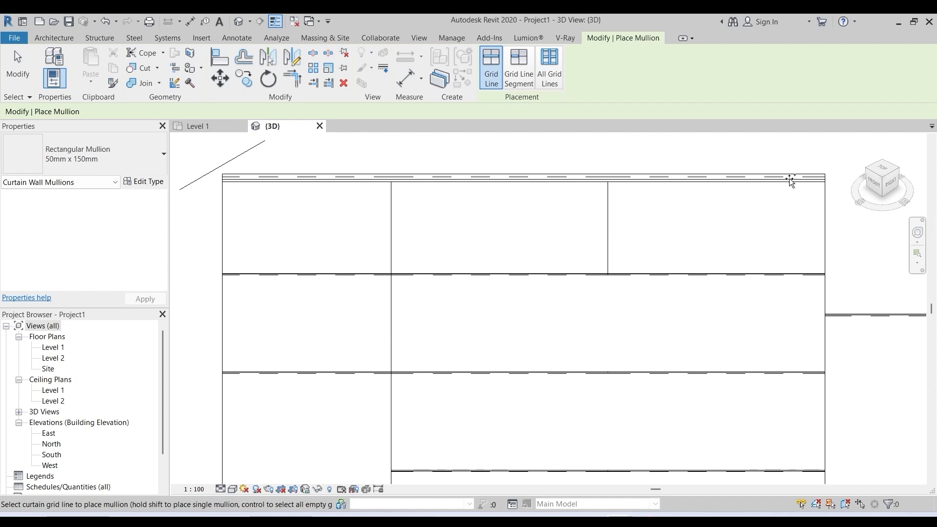
pyautogui.scroll(-3, 682, 180)
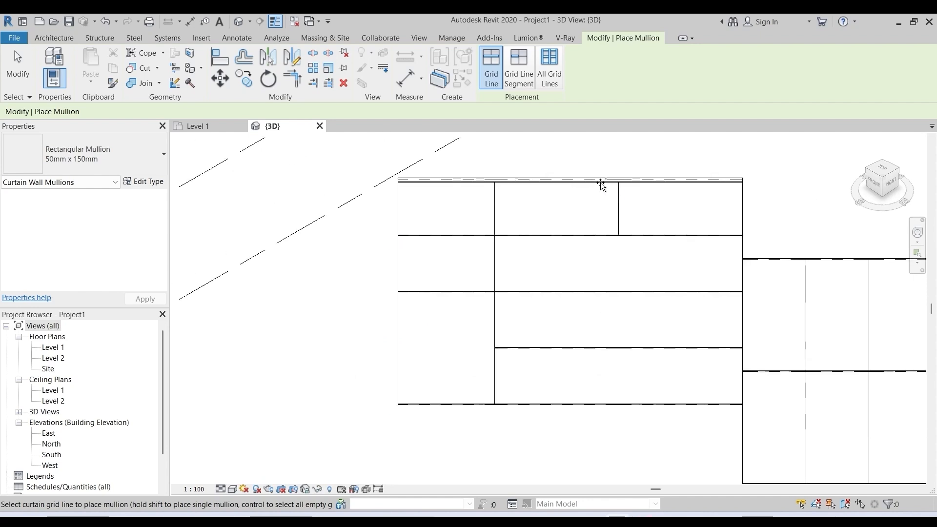
pyautogui.click(495, 213)
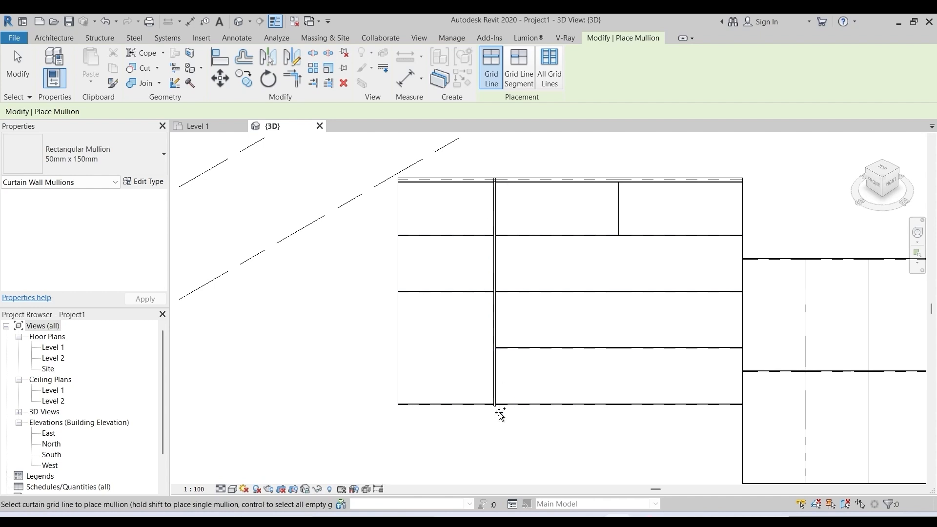
pyautogui.click(398, 263)
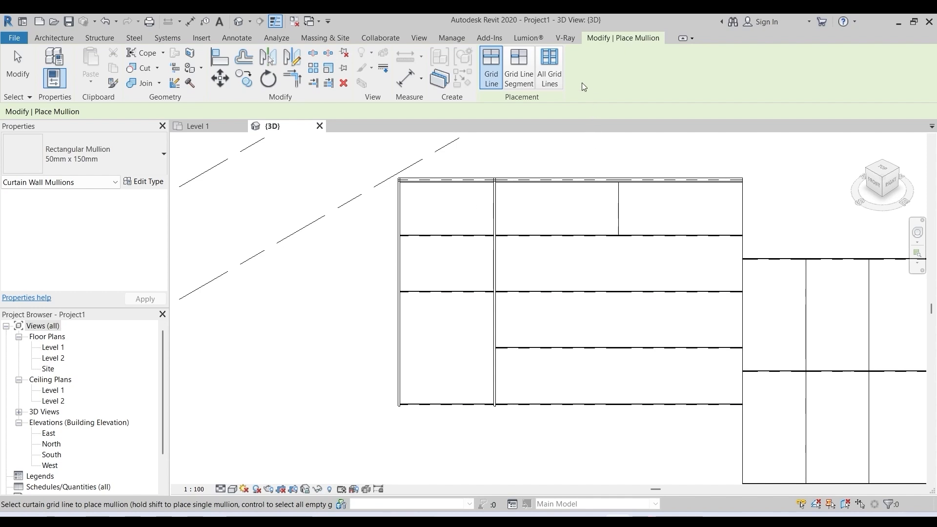
# Step: Place a rectangular mullion on the single horizontal grid line segment below the plain curtain wall's top right panel
pyautogui.click(518, 63)
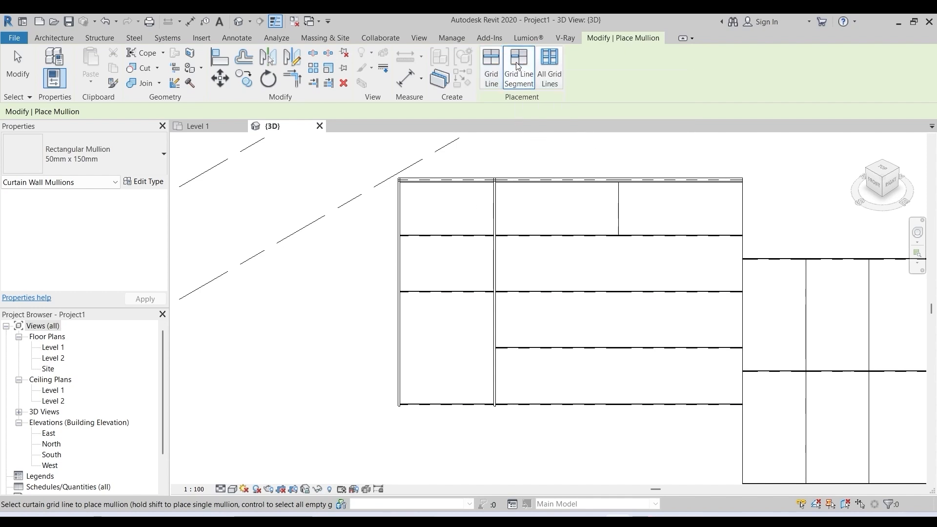
pyautogui.click(642, 236)
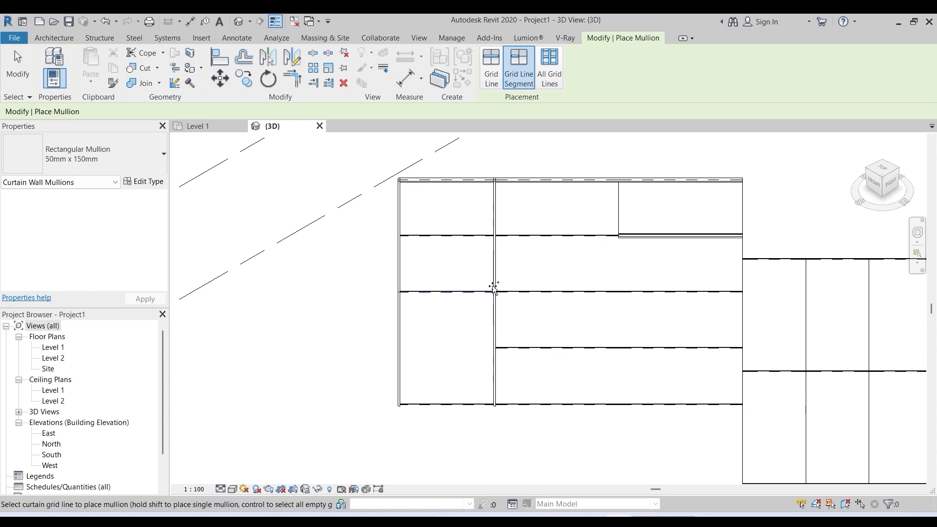
# Step: Place rectangular mullions on the lower horizontal grid segment in the left column, then on all remaining empty grid lines of the plain curtain wall
pyautogui.click(447, 292)
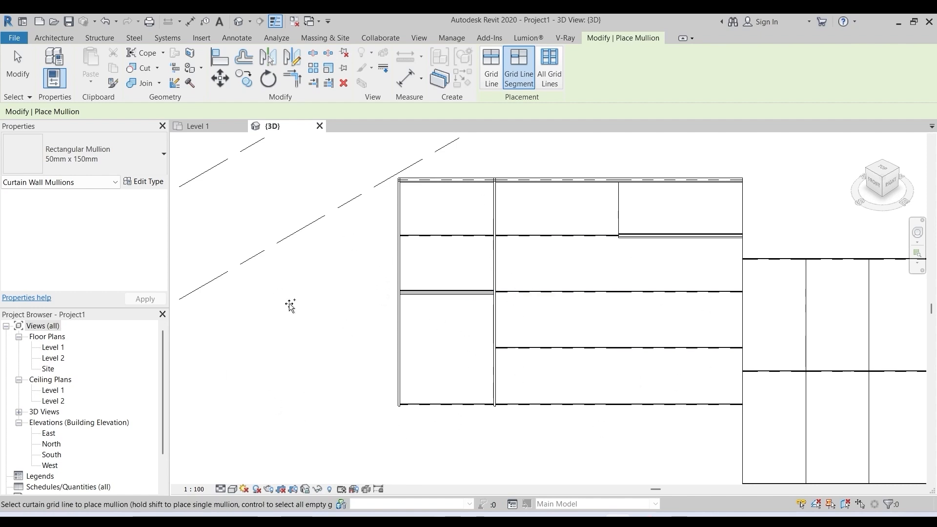
pyautogui.click(547, 60)
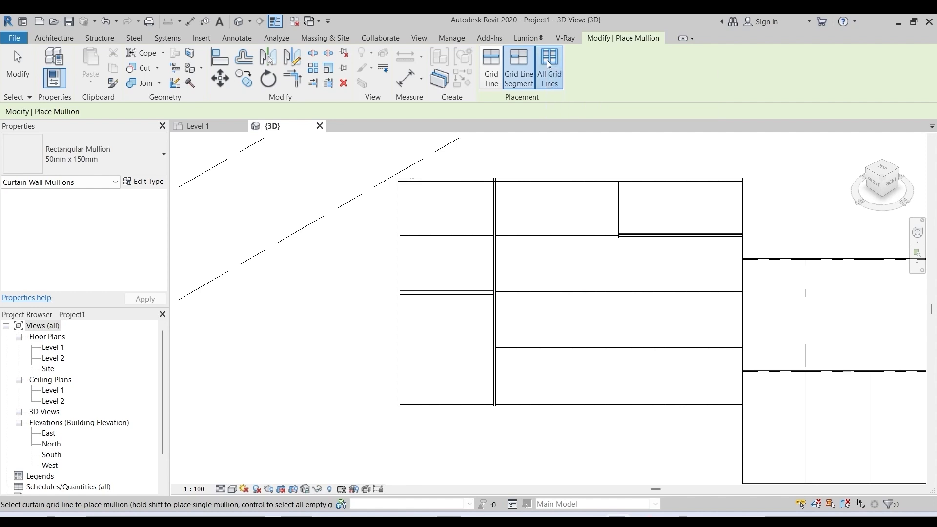
pyautogui.click(744, 213)
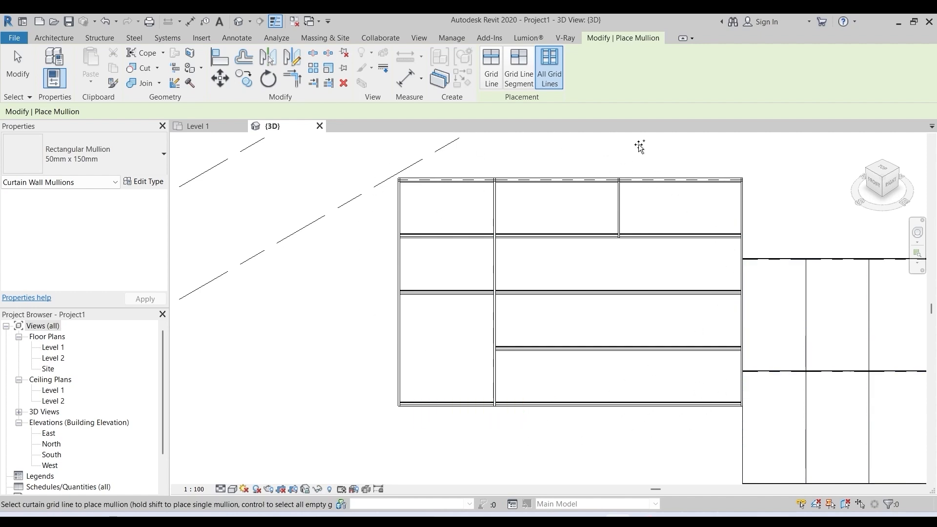
pyautogui.scroll(-1, 264, 294)
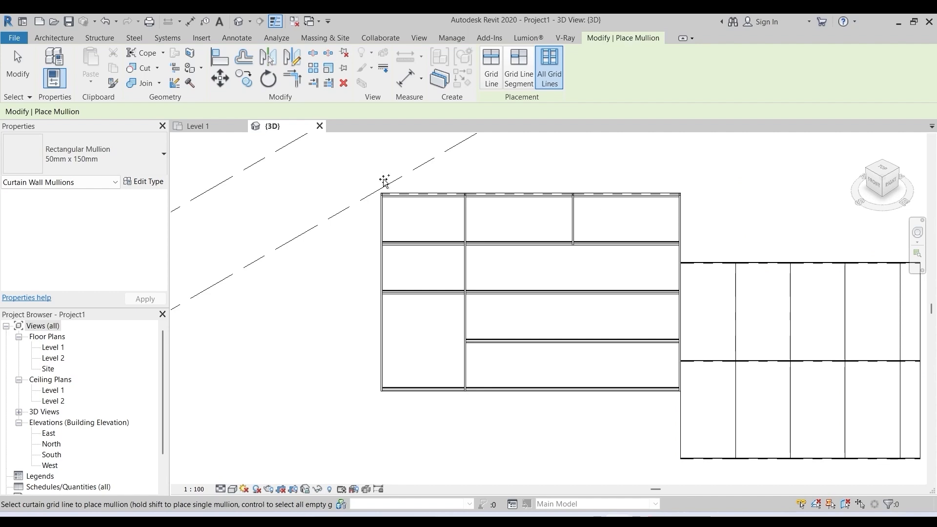
pyautogui.press('Escape')
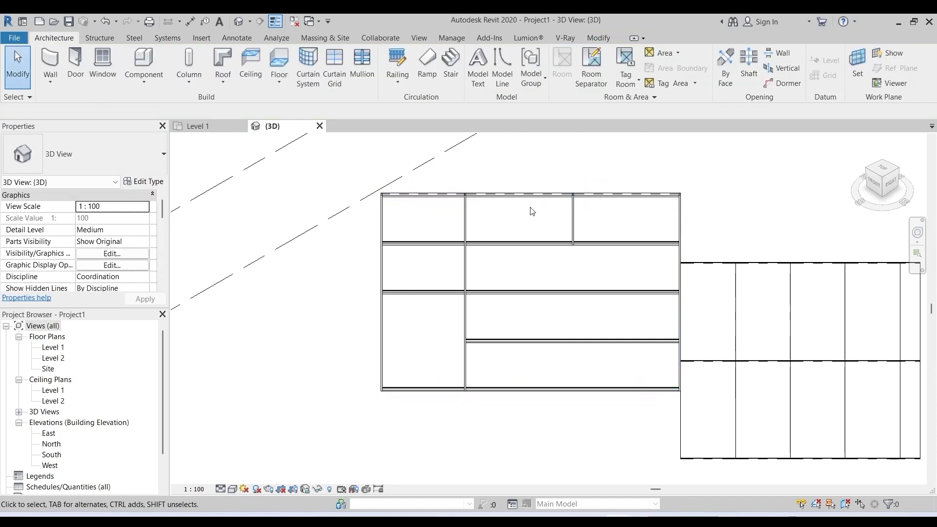
# Step: Delete the plain curtain wall and the neighbouring exterior glazing curtain wall, keeping only the storefront one
pyautogui.click(517, 195)
pyautogui.press('Delete')
pyautogui.scroll(-3, 326, 185)
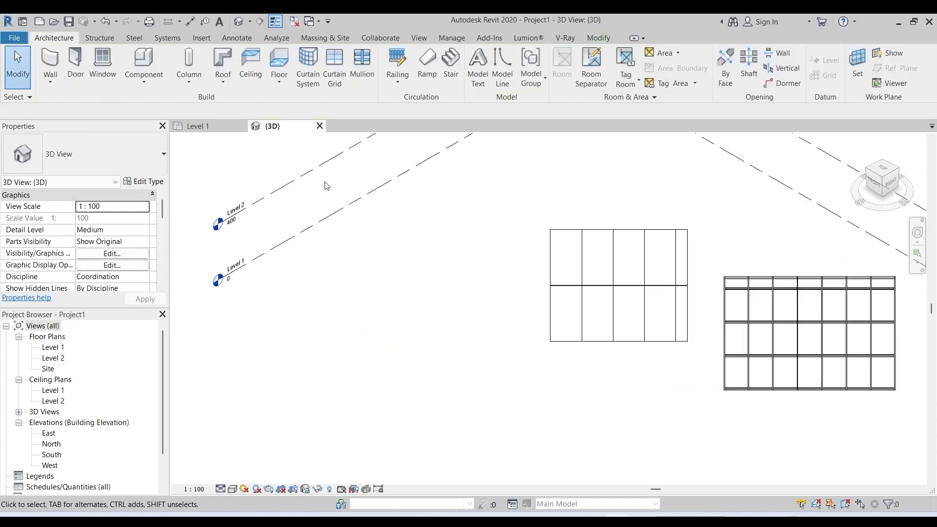
pyautogui.click(564, 221)
pyautogui.press('Delete')
pyautogui.scroll(3, 743, 324)
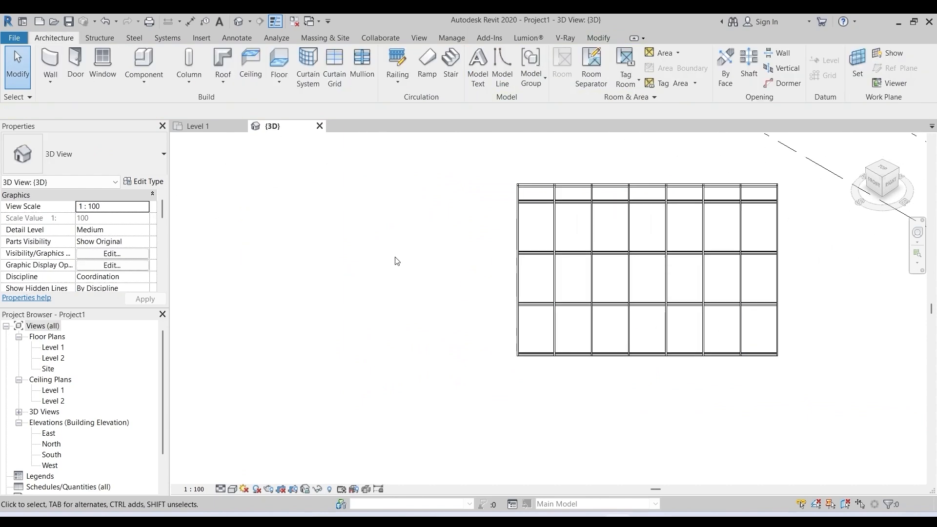
pyautogui.scroll(2, 810, 279)
pyautogui.scroll(-2, 616, 313)
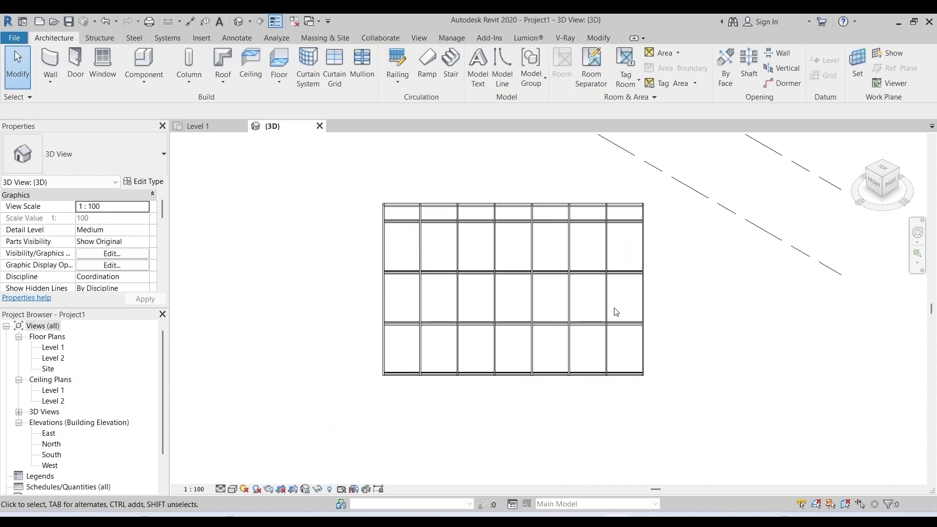
pyautogui.scroll(1, 730, 317)
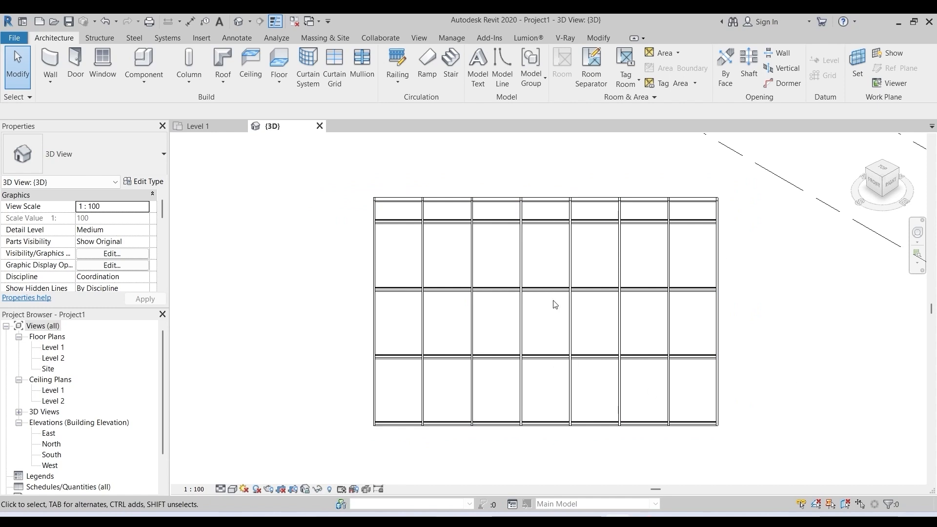
pyautogui.scroll(-2, 733, 261)
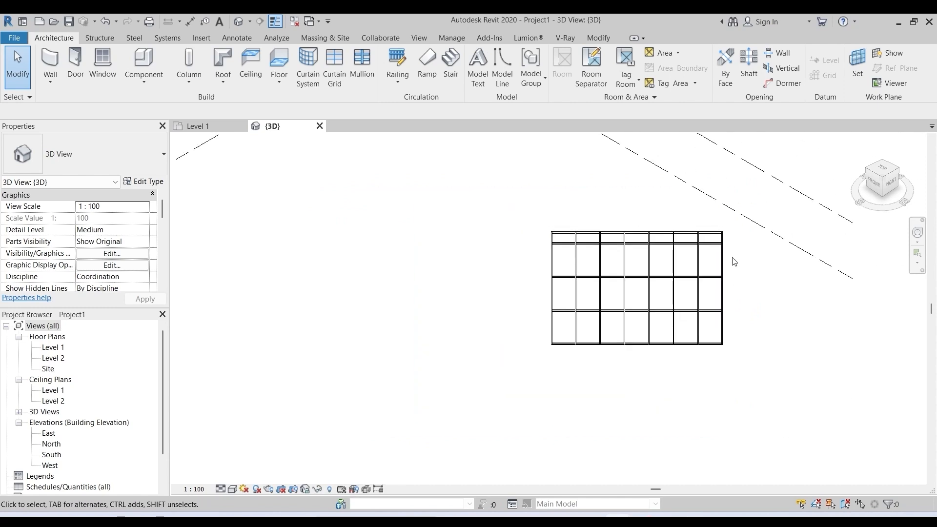
# Step: In the Level 1 floor plan, draw a horizontal Generic - 200mm architectural wall about 900 long, between the west elevation marker and the storefront wall
pyautogui.click(53, 348)
pyautogui.doubleClick(53, 347)
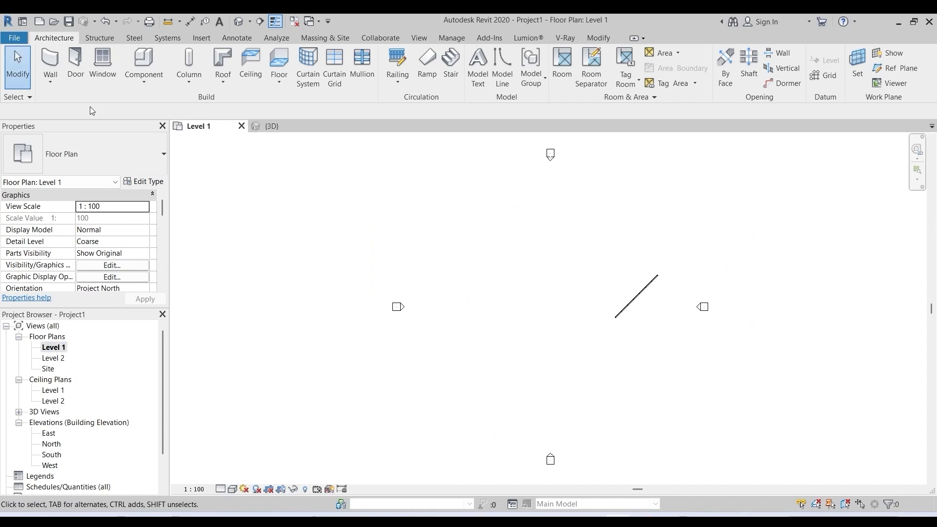
pyautogui.click(52, 82)
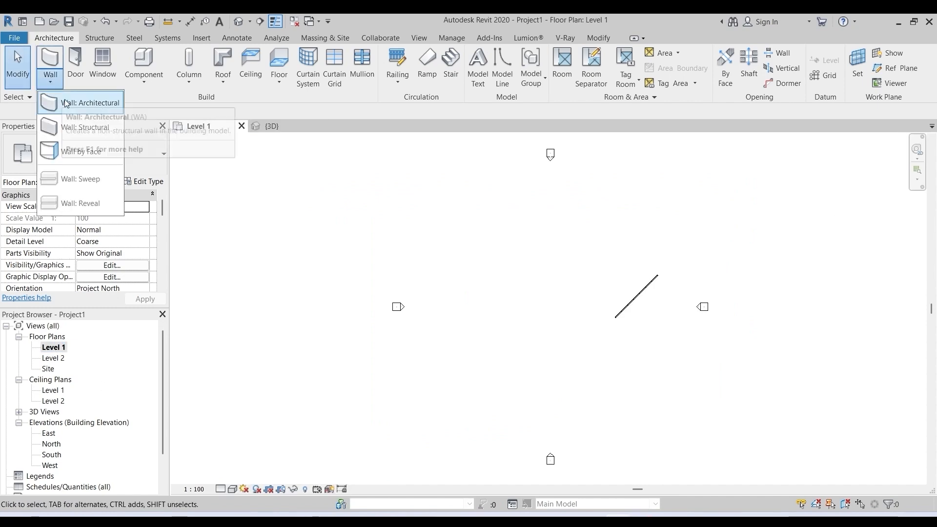
pyautogui.click(81, 103)
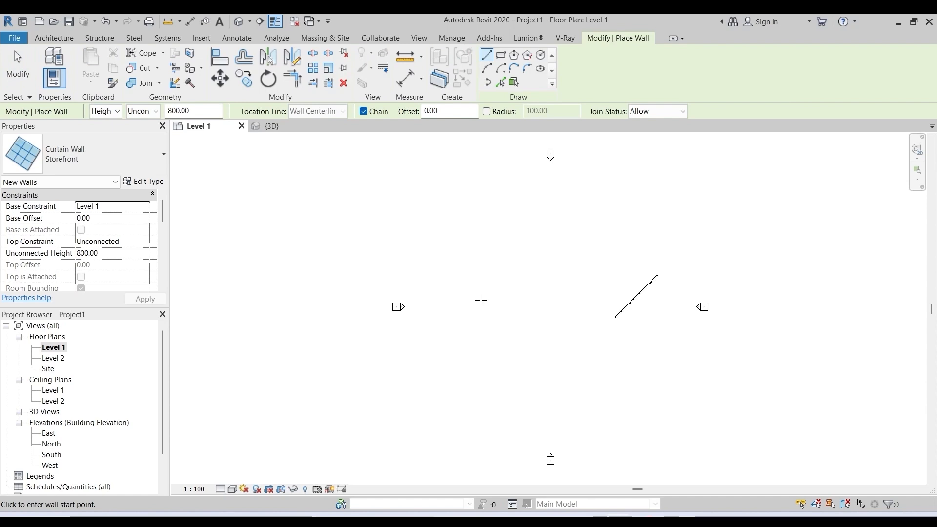
pyautogui.click(166, 157)
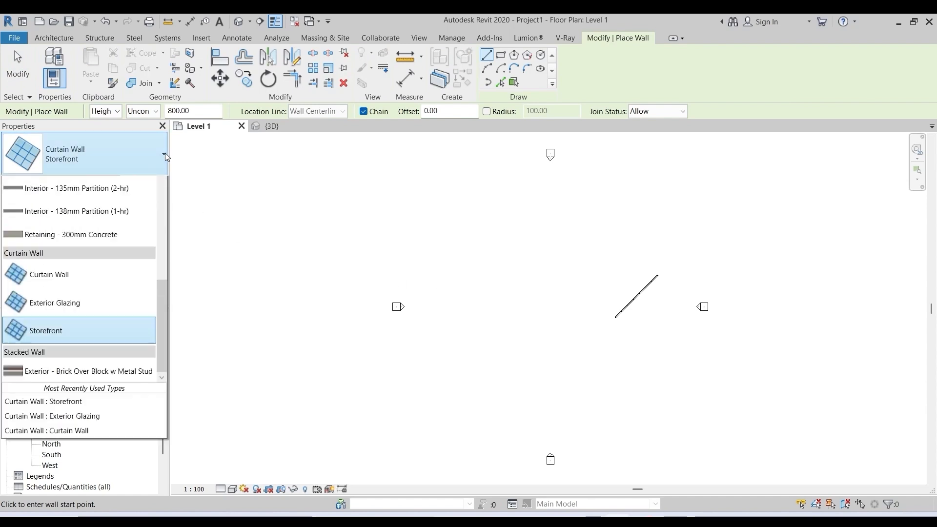
pyautogui.scroll(8, 115, 239)
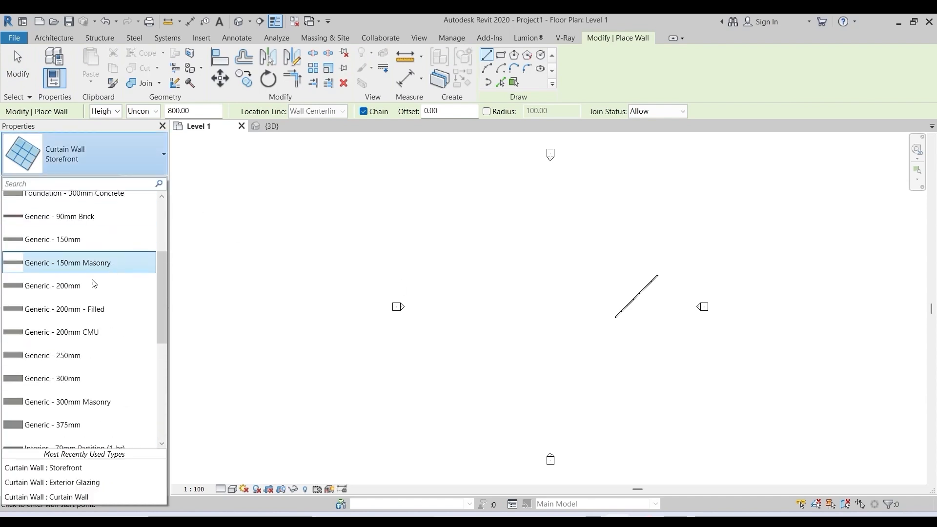
pyautogui.click(68, 286)
pyautogui.scroll(1, 446, 293)
pyautogui.click(452, 289)
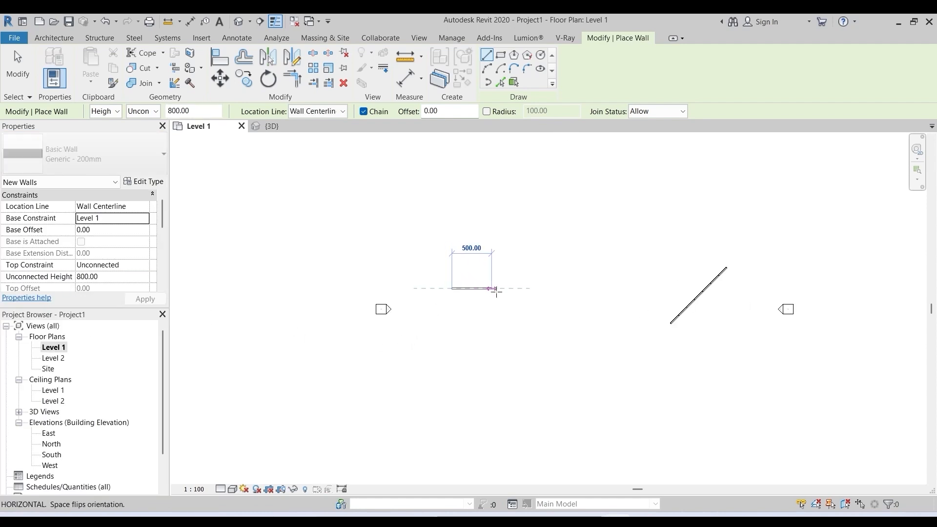
pyautogui.click(524, 288)
pyautogui.press('Escape')
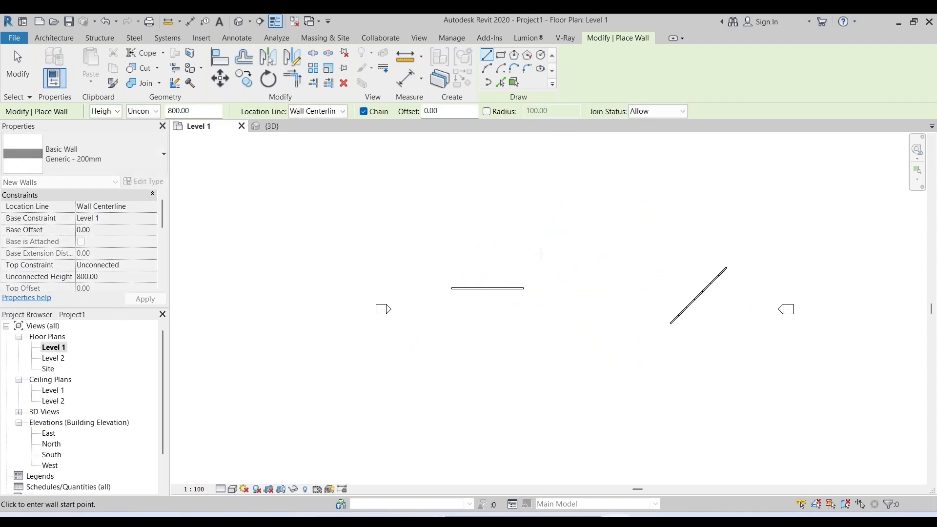
# Step: Draw a Storefront curtain wall about 500 long inside the Generic - 200mm wall, starting about 160 from its left end
pyautogui.scroll(2, 515, 282)
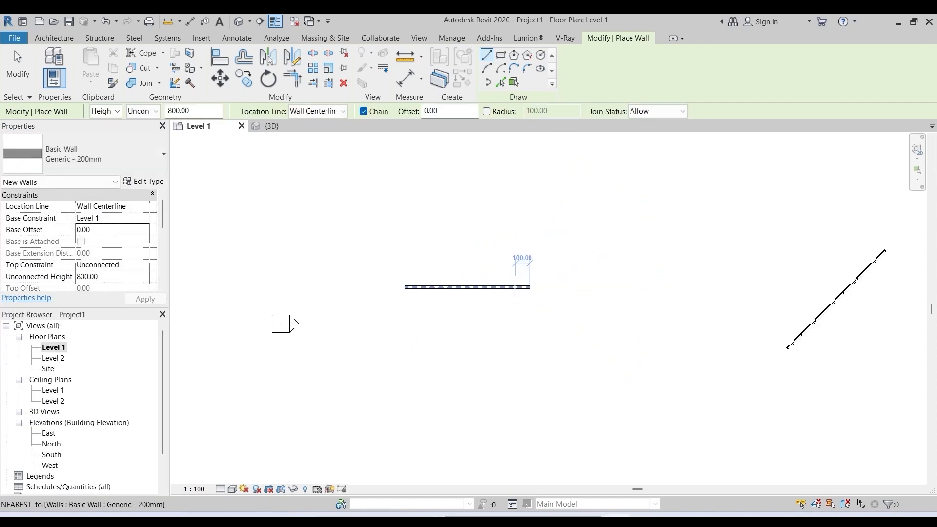
pyautogui.click(51, 38)
pyautogui.click(52, 81)
pyautogui.scroll(-3, 99, 223)
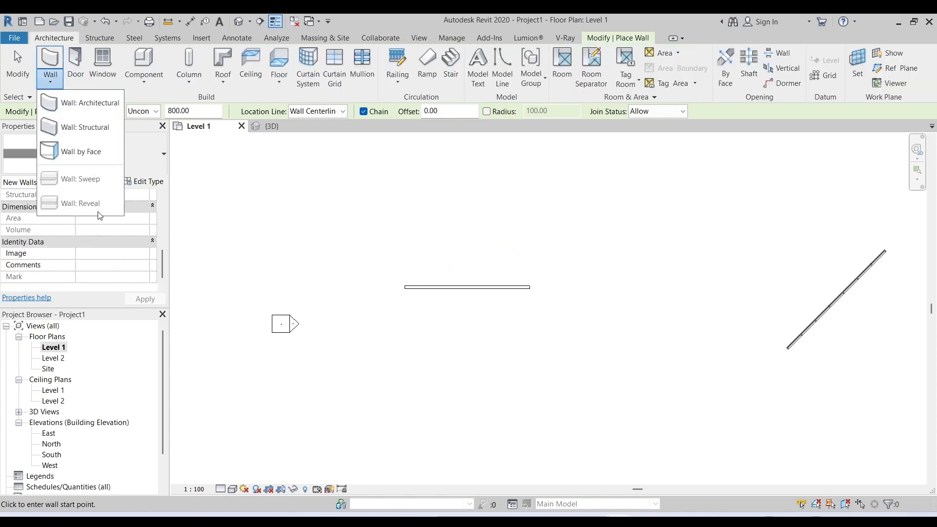
pyautogui.click(83, 103)
pyautogui.scroll(2, 448, 298)
pyautogui.scroll(2, 430, 282)
pyautogui.click(375, 272)
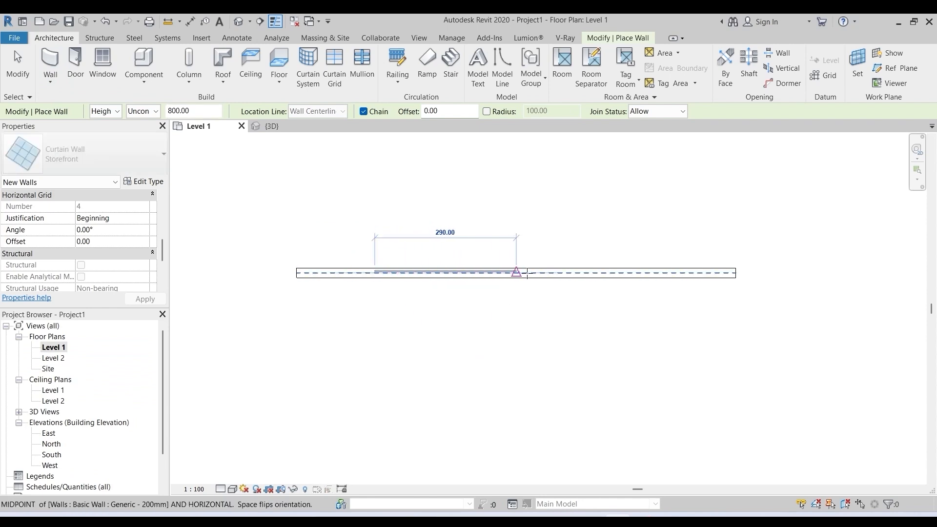
pyautogui.click(619, 272)
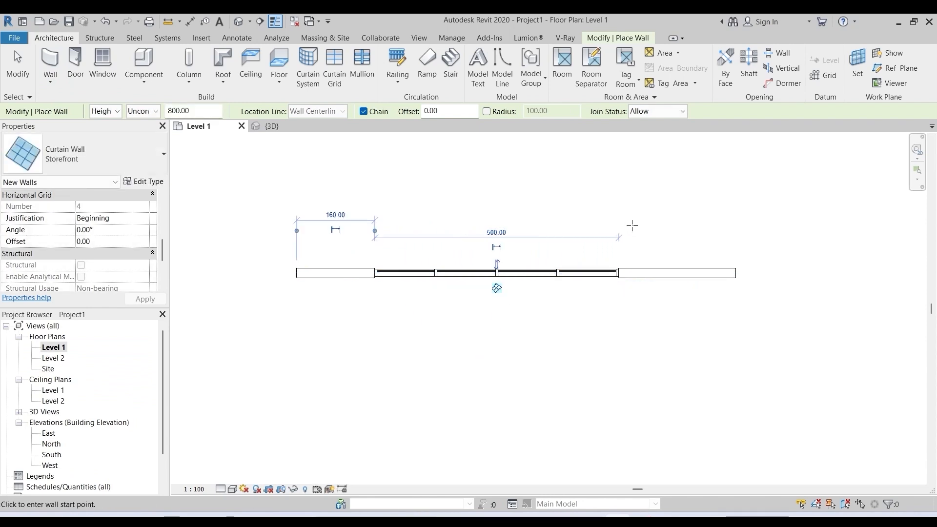
# Step: In the default 3D view, set the embedded storefront curtain wall's base offset to 60
pyautogui.click(238, 22)
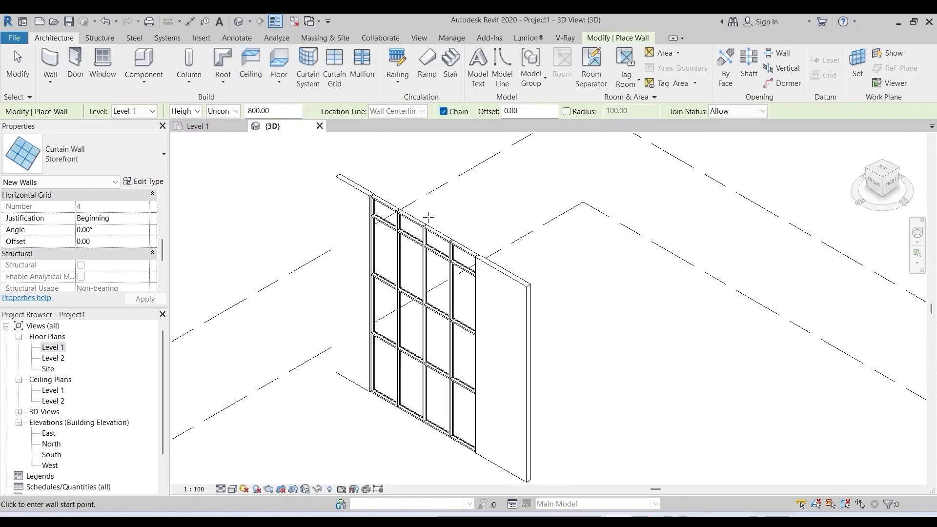
pyautogui.press('Escape')
pyautogui.press('Escape')
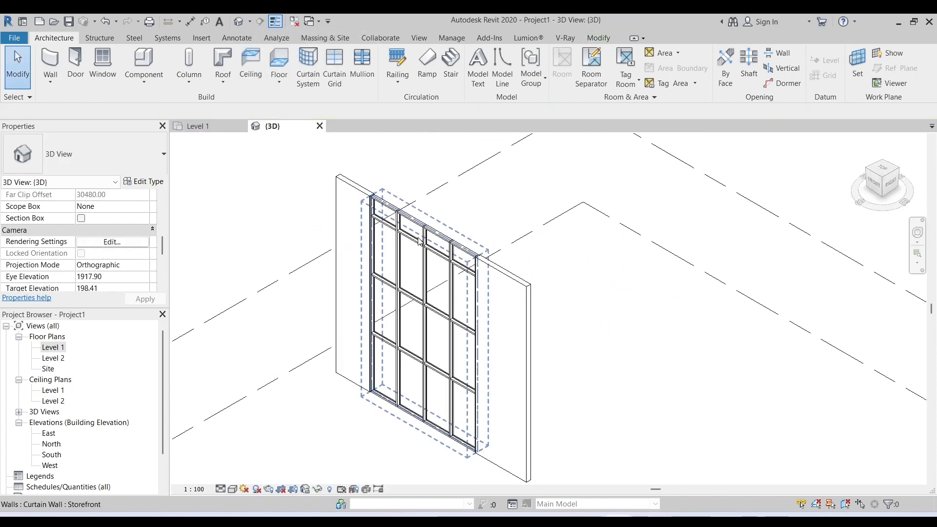
pyautogui.click(420, 240)
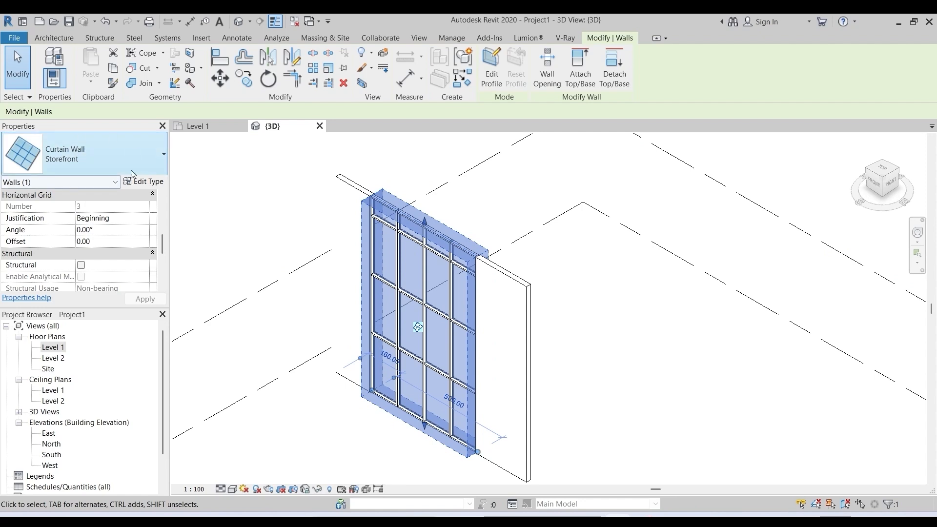
pyautogui.scroll(5, 71, 232)
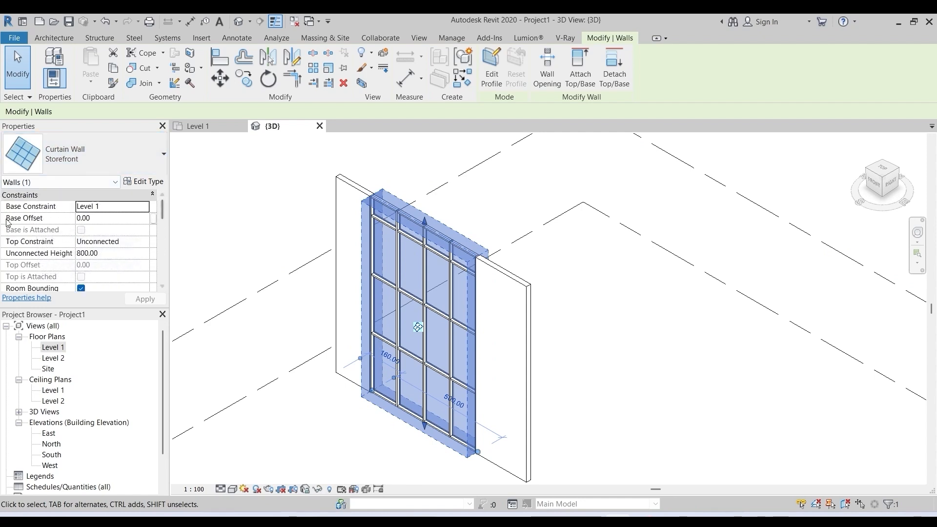
pyautogui.click(100, 218)
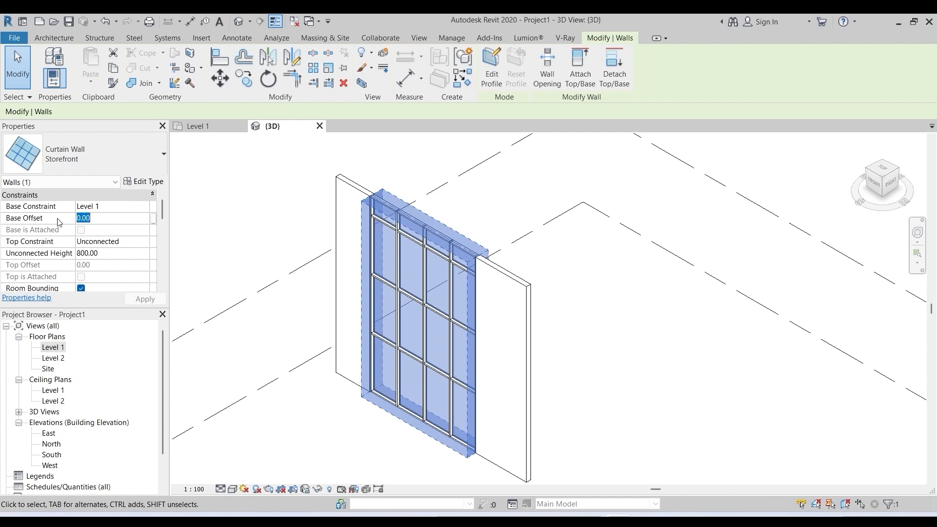
pyautogui.write('60')
# Step: Constrain the embedded curtain wall's top up to level Level 2 and give it a negative top offset
pyautogui.click(106, 242)
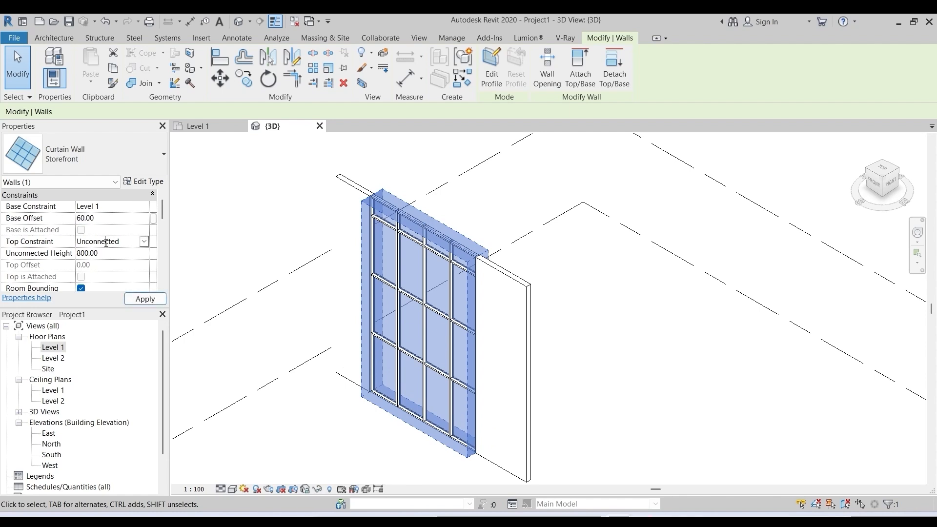
pyautogui.click(144, 242)
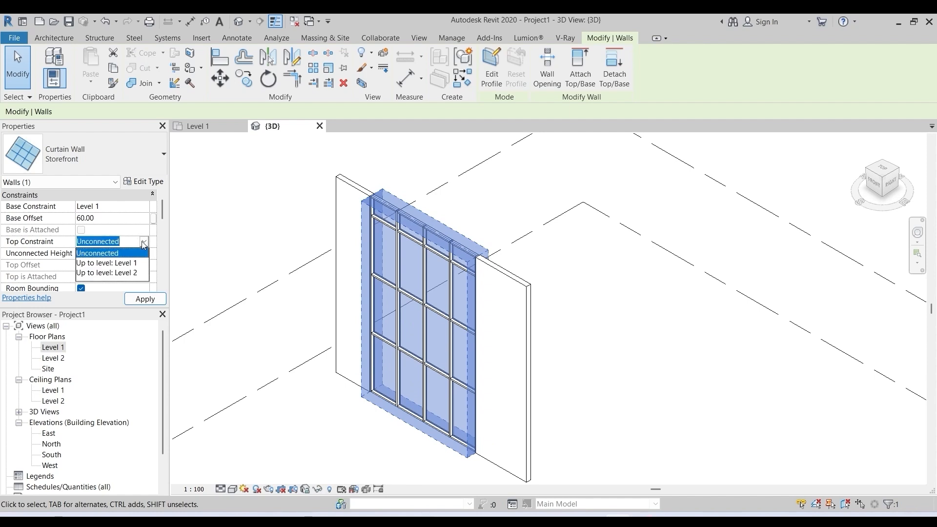
pyautogui.click(124, 272)
pyautogui.click(101, 269)
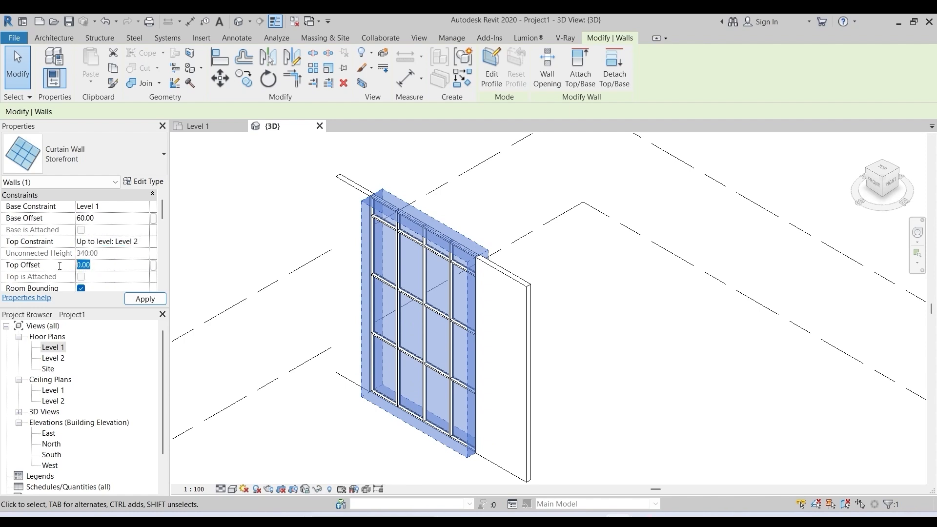
pyautogui.write('-6')
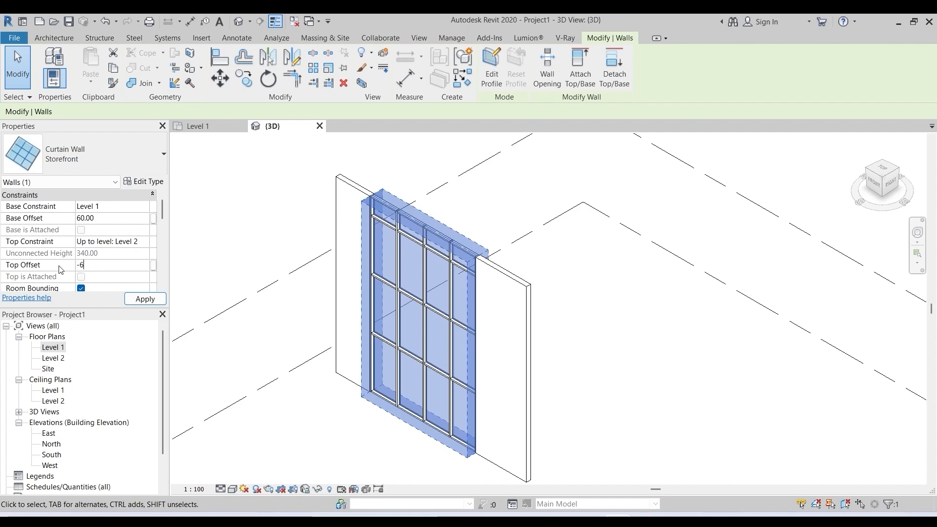
pyautogui.click(273, 321)
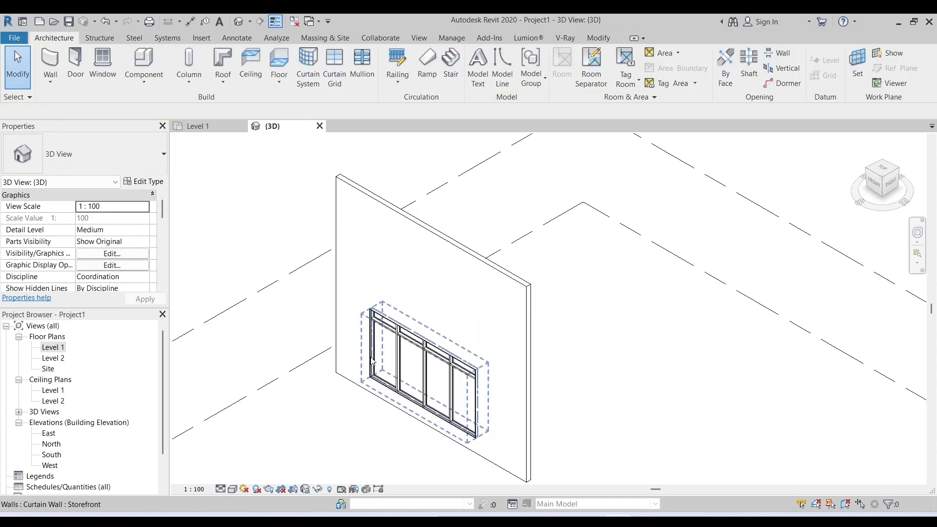
pyautogui.scroll(3, 273, 320)
pyautogui.scroll(-3, 430, 342)
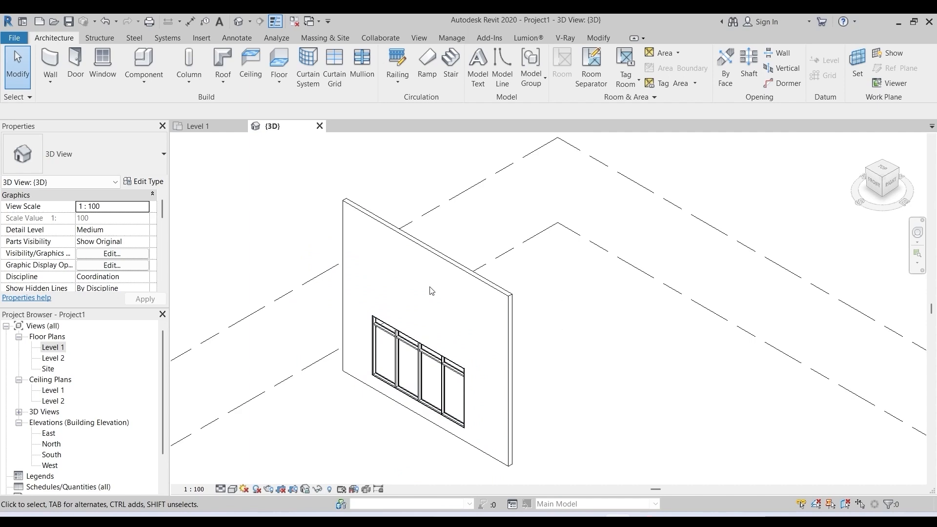
pyautogui.scroll(4, 393, 423)
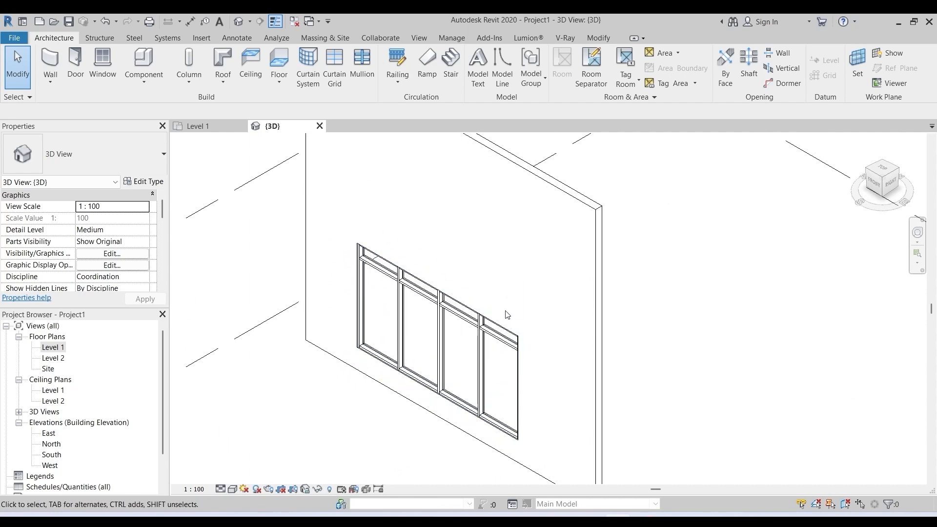
# Step: Draw a Generic - 200mm wall about 900 long, angled about 23°, beside the wall that holds the embedded storefront
pyautogui.scroll(-5, 212, 222)
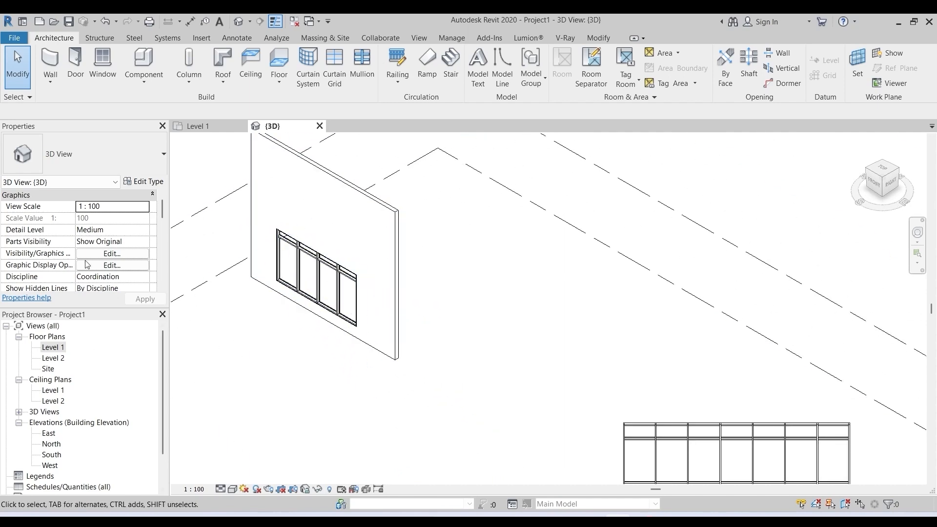
pyautogui.click(50, 61)
pyautogui.click(471, 303)
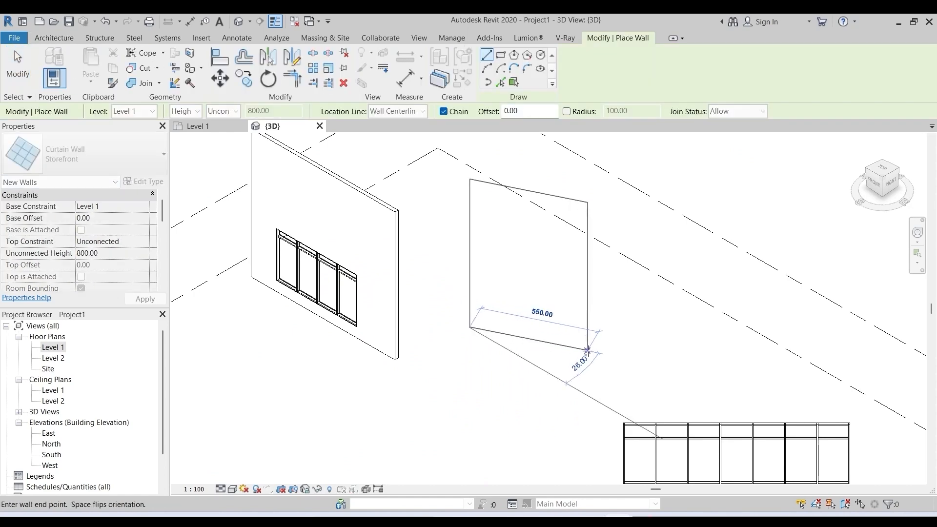
pyautogui.click(60, 41)
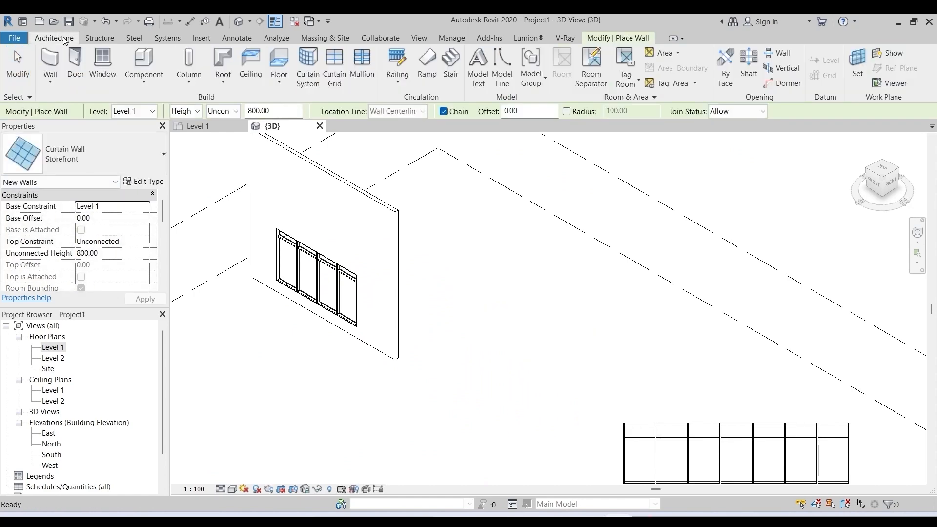
pyautogui.click(159, 154)
pyautogui.scroll(5, 113, 244)
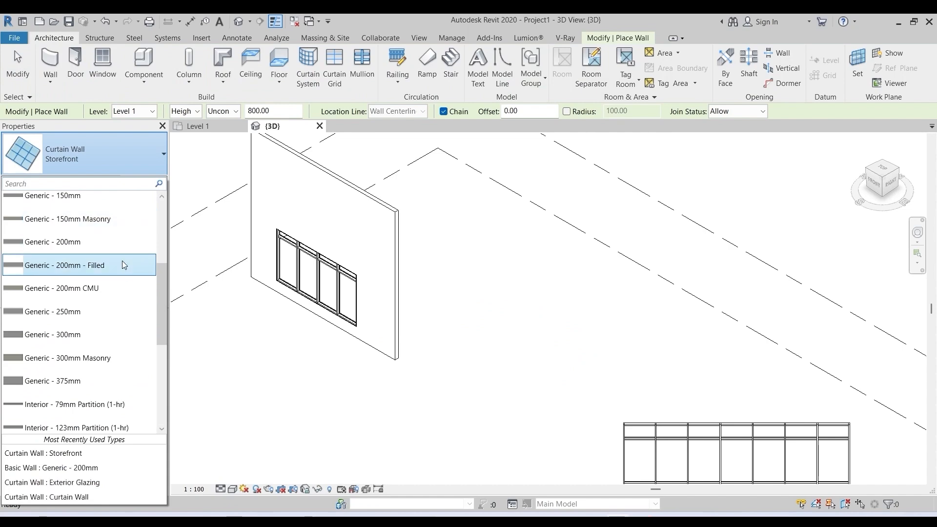
pyautogui.click(122, 242)
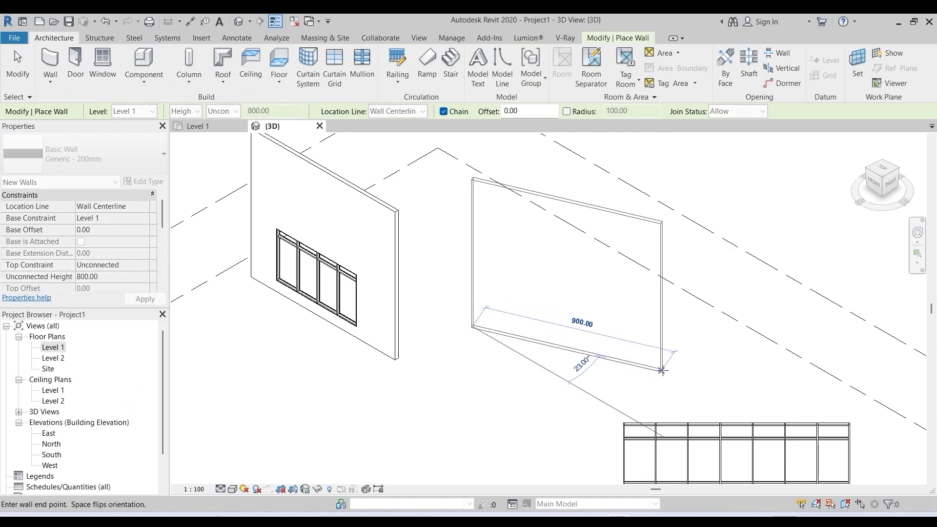
pyautogui.click(662, 371)
pyautogui.press('Escape')
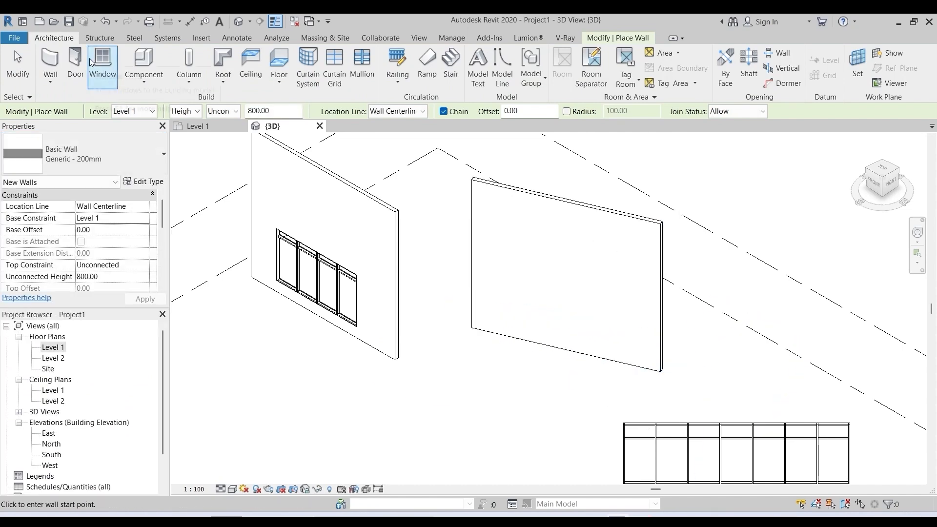
# Step: Draw a Curtain Wall about 410 long along the new angled wall, starting about 190 from its left end
pyautogui.click(69, 153)
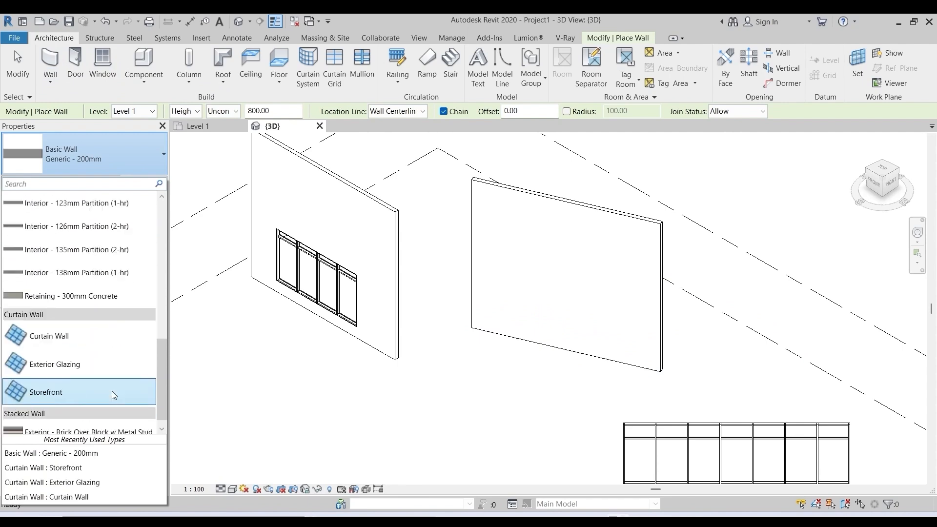
pyautogui.click(32, 329)
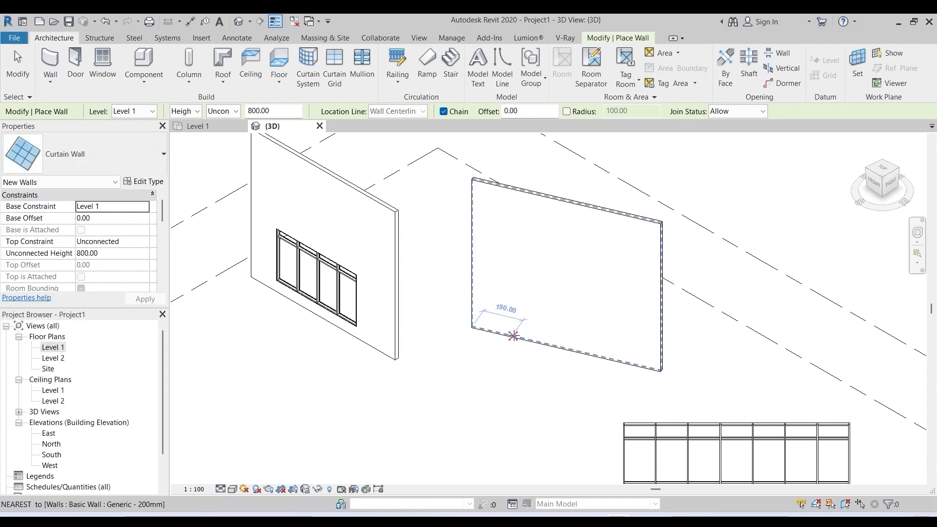
pyautogui.click(514, 337)
pyautogui.click(601, 357)
pyautogui.press('Escape')
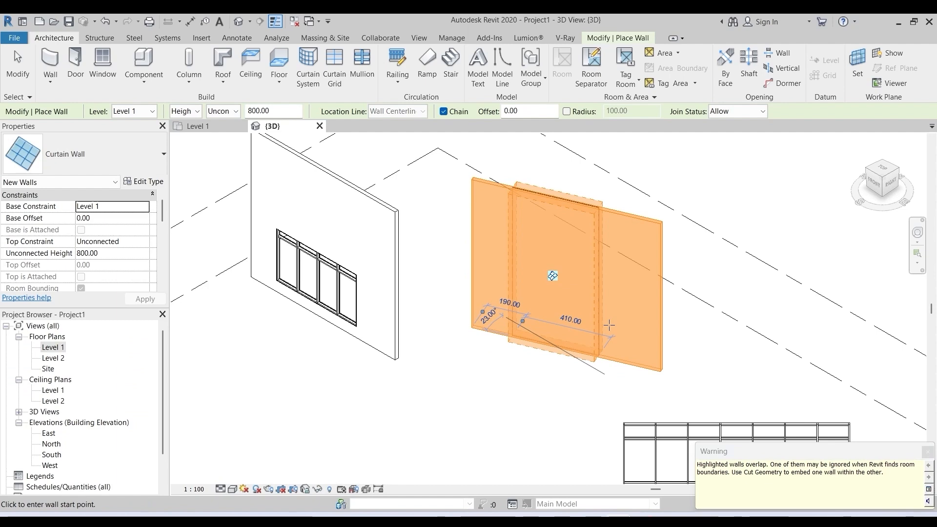
pyautogui.press('Escape')
# Step: Enable Automatically Embed in the type properties of the curtain wall inside the angled wall
pyautogui.scroll(2, 586, 221)
pyautogui.scroll(2, 586, 221)
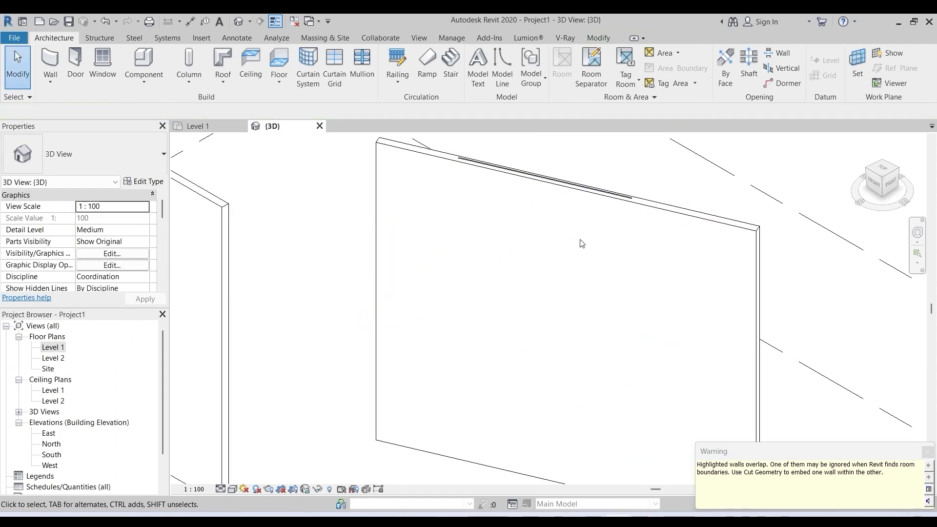
pyautogui.scroll(-2, 590, 248)
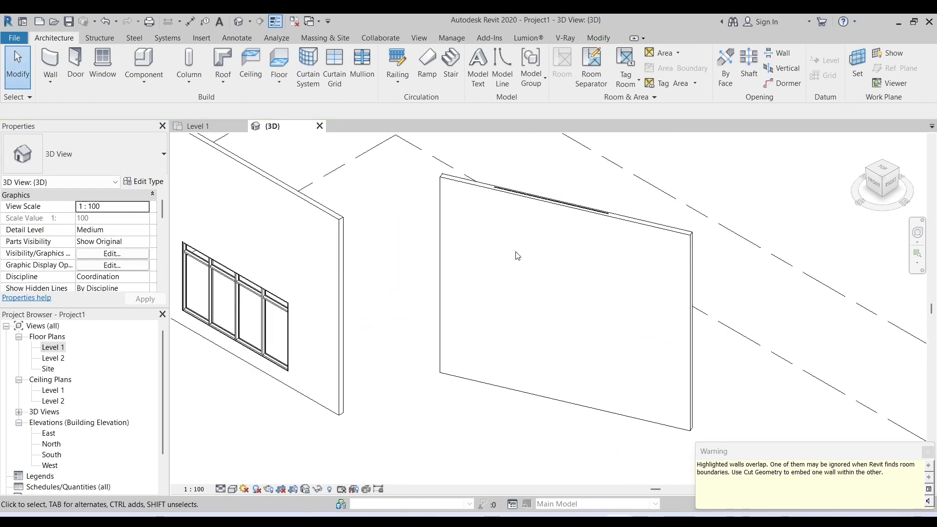
pyautogui.click(540, 206)
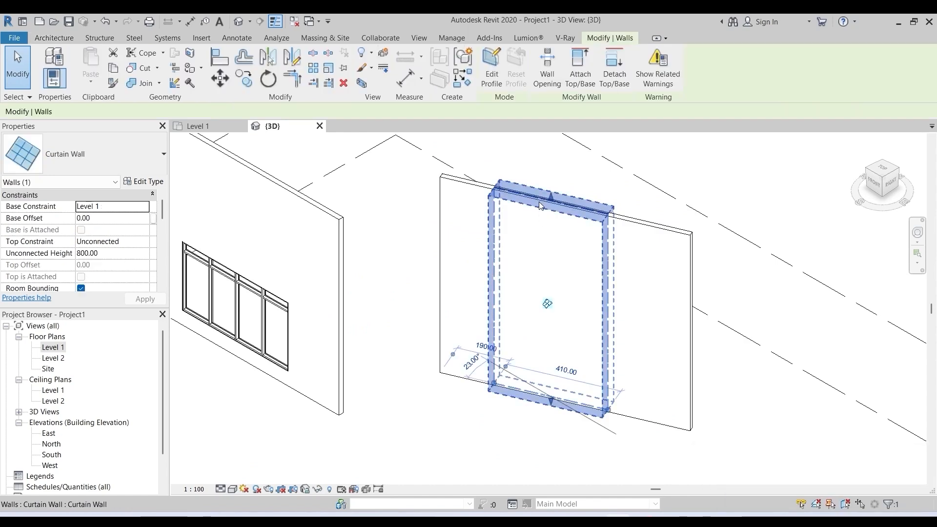
pyautogui.click(143, 181)
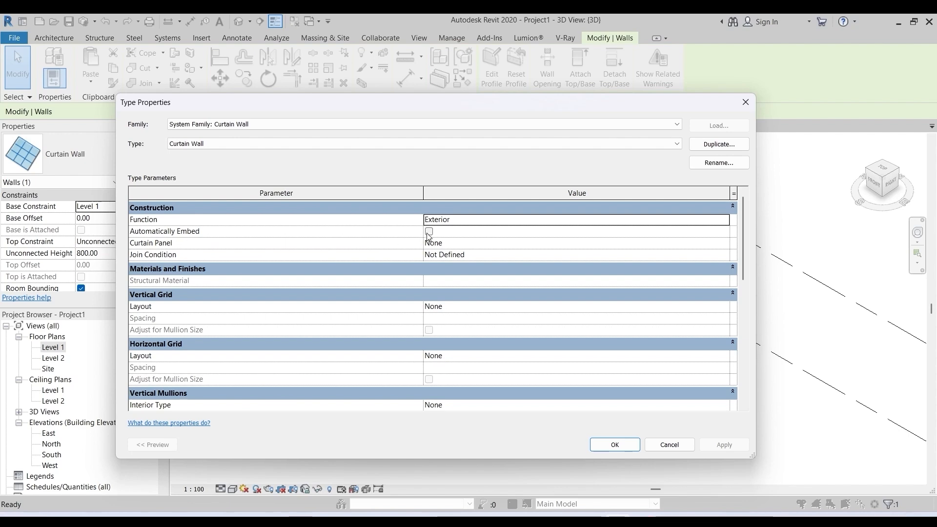
pyautogui.click(429, 231)
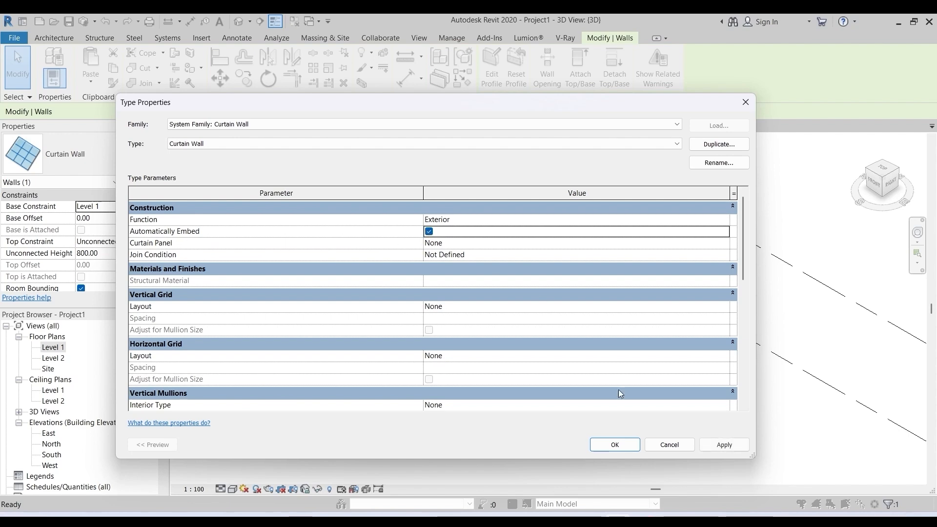
pyautogui.click(611, 444)
pyautogui.click(695, 205)
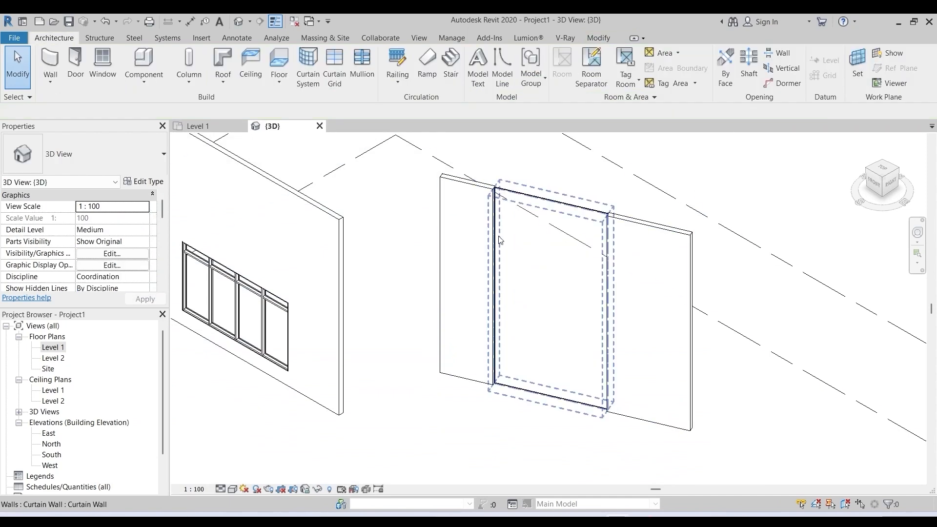
pyautogui.scroll(1, 546, 207)
pyautogui.moveTo(547, 207); pyautogui.dragTo(506, 217, button='middle')
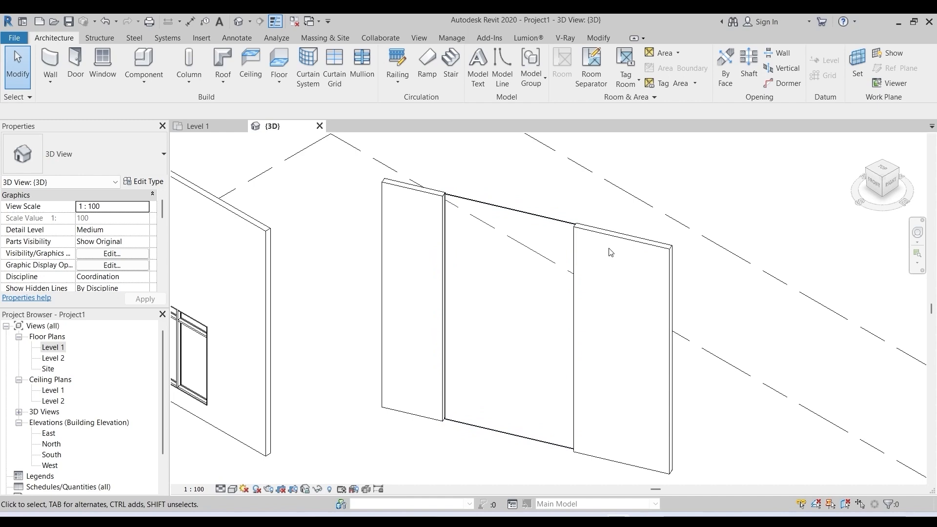
# Step: Draw another Generic - 200mm wall about 820 long, parallel to the angled wall and in front of it
pyautogui.scroll(-2, 550, 248)
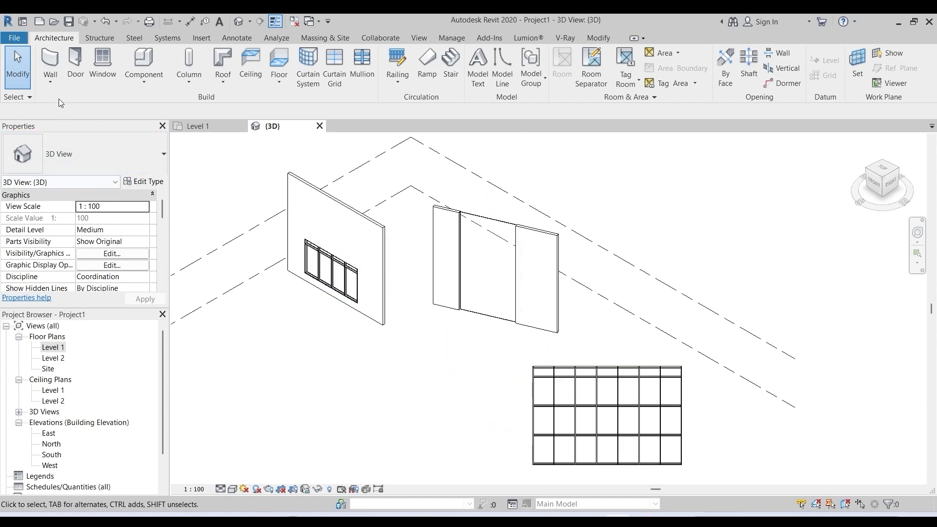
pyautogui.click(51, 82)
pyautogui.click(434, 259)
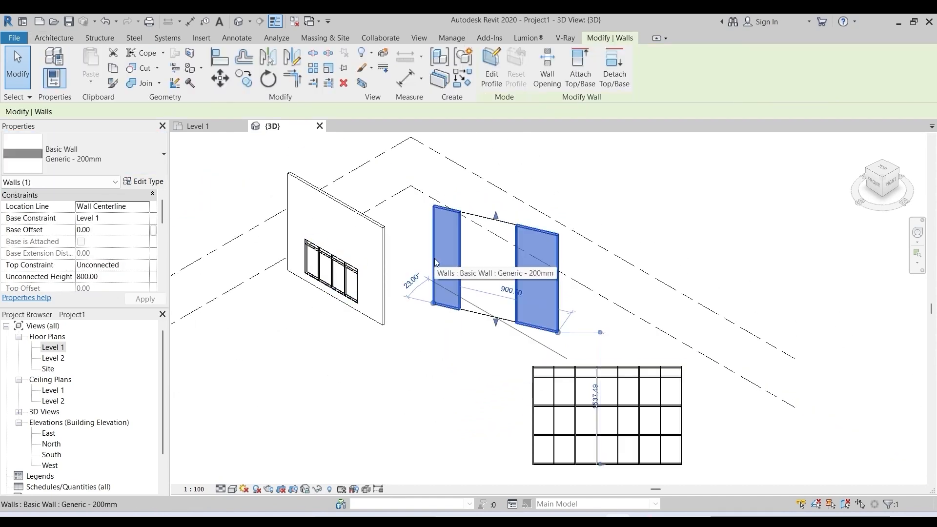
pyautogui.press('c')
pyautogui.press('s')
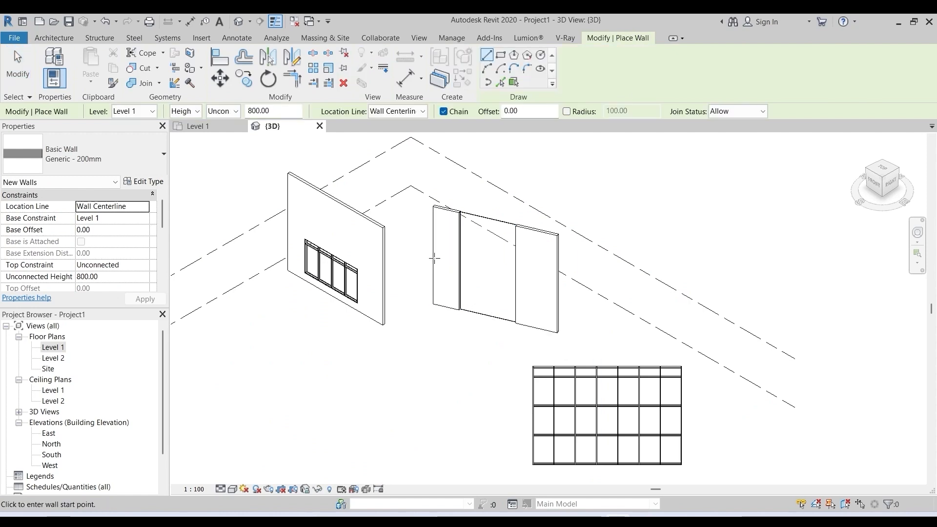
pyautogui.click(337, 391)
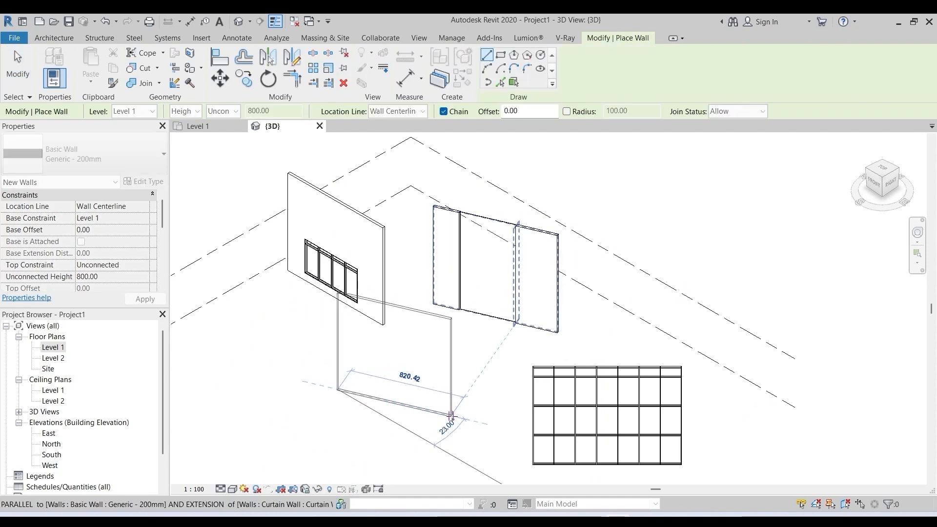
pyautogui.click(452, 416)
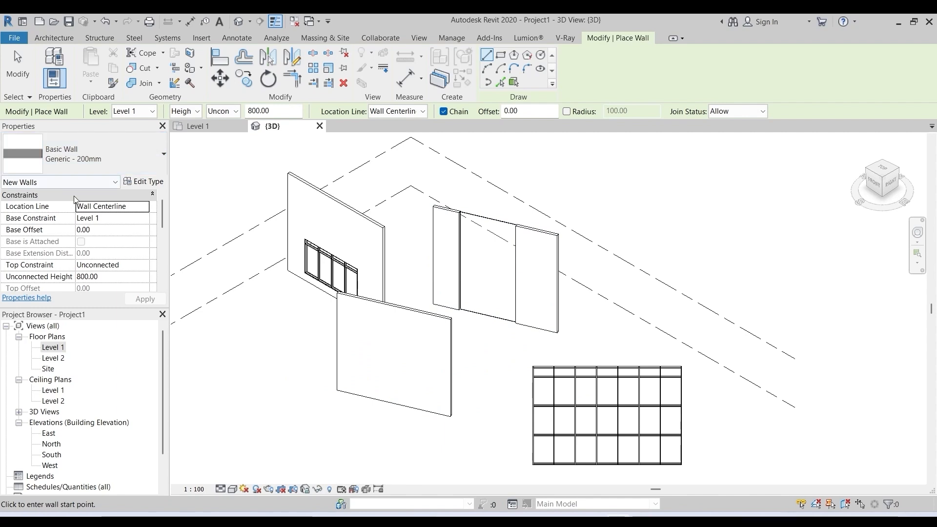
# Step: In the Level 1 floor plan, draw a Curtain Wall about 370 long inside the newest 200mm wall, starting about 160 from its left end
pyautogui.click(53, 347)
pyautogui.doubleClick(54, 348)
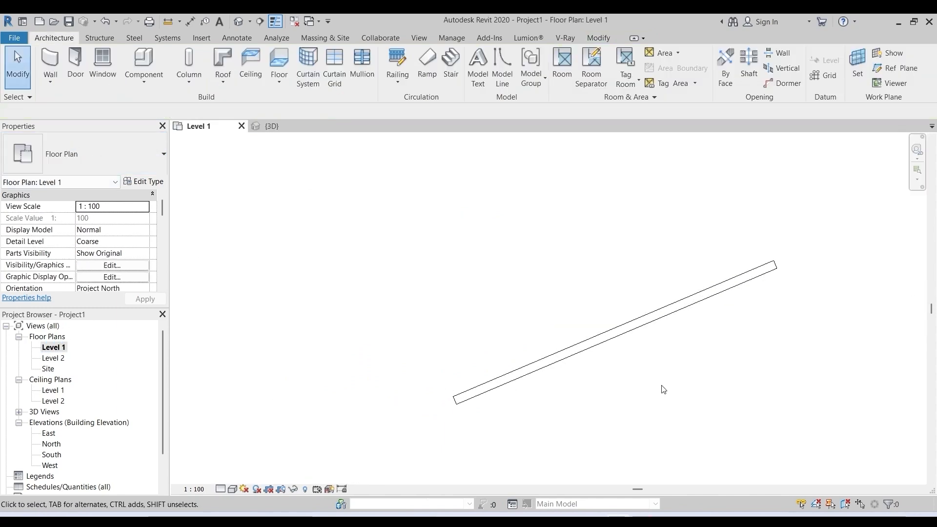
pyautogui.click(50, 82)
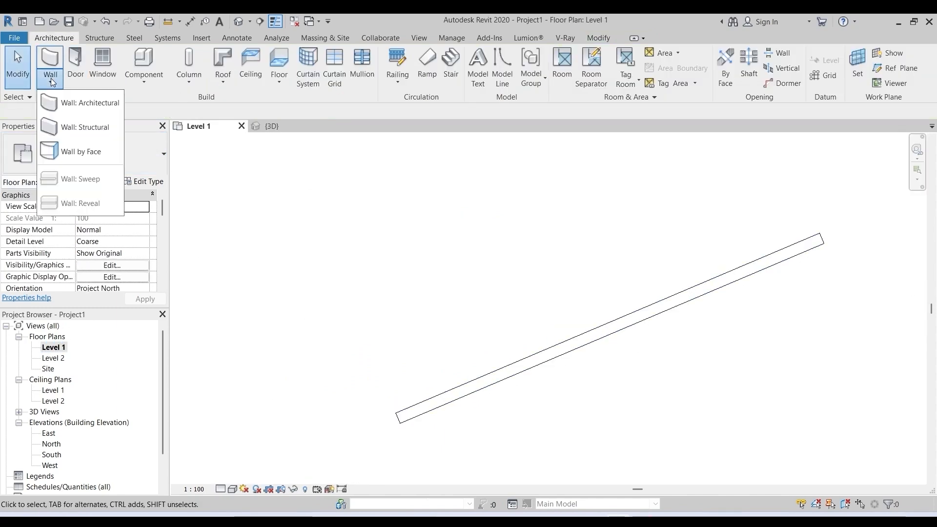
pyautogui.click(83, 102)
pyautogui.click(163, 154)
pyautogui.scroll(-5, 83, 371)
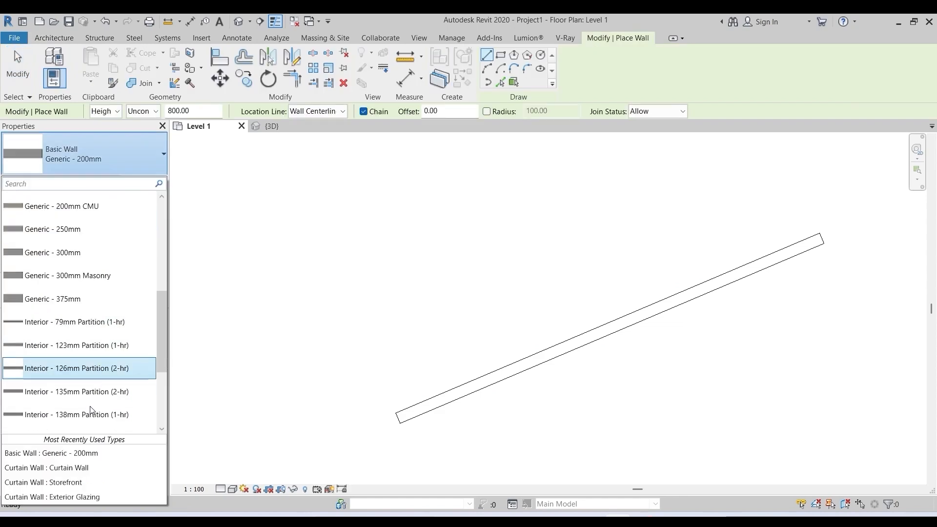
pyautogui.click(63, 324)
pyautogui.scroll(2, 467, 405)
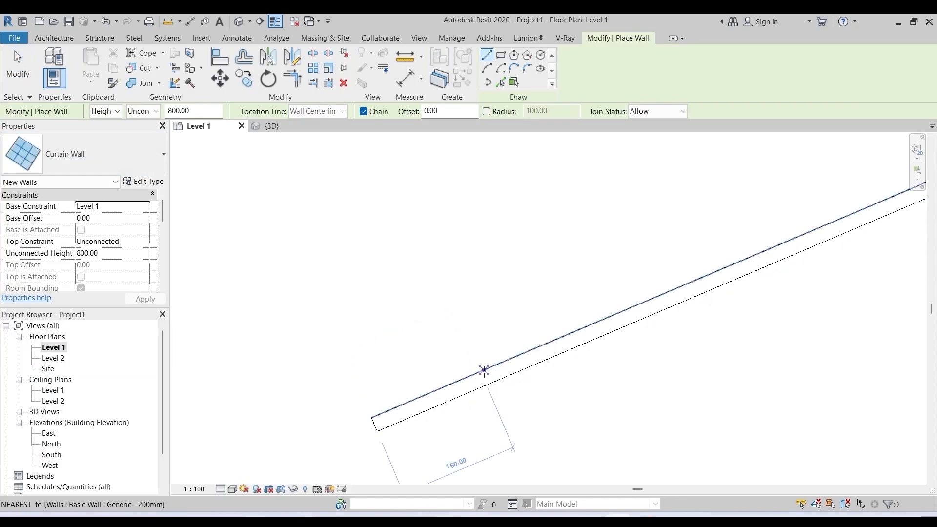
pyautogui.click(483, 378)
pyautogui.scroll(-3, 353, 421)
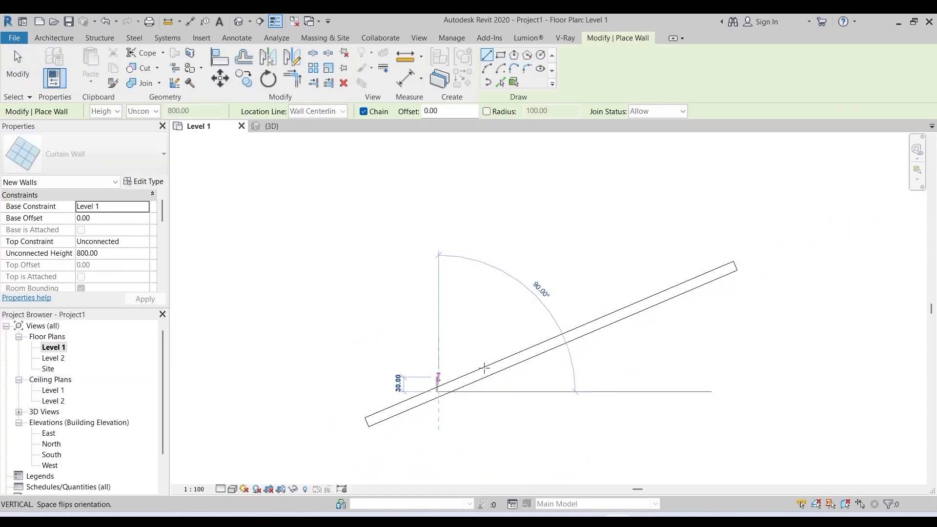
pyautogui.click(605, 321)
pyautogui.press('Escape')
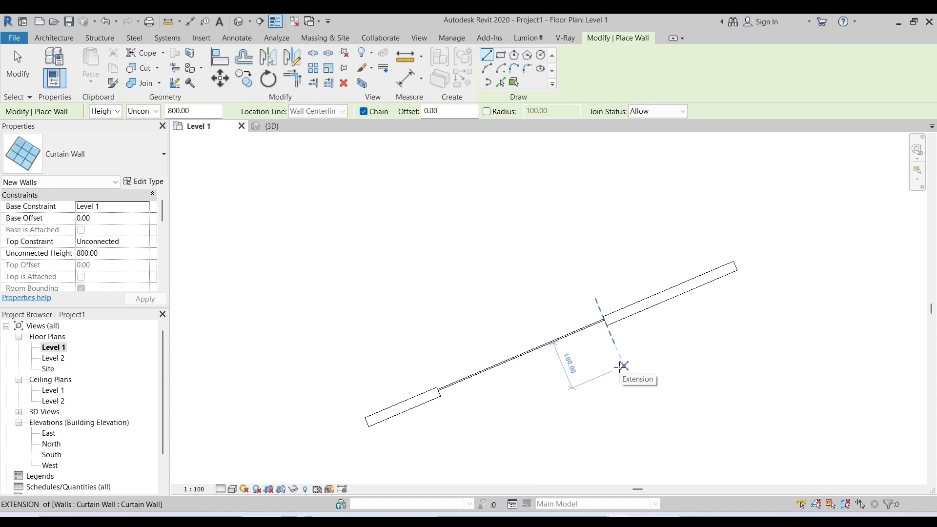
pyautogui.press('Escape')
pyautogui.press('Escape')
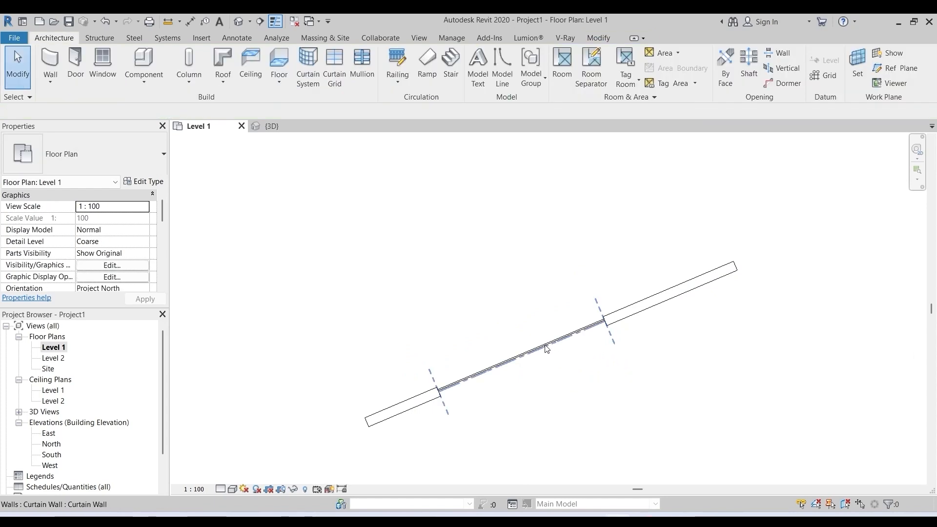
# Step: Disable Automatically Embed in the Curtain Wall type properties
pyautogui.click(546, 345)
pyautogui.click(144, 182)
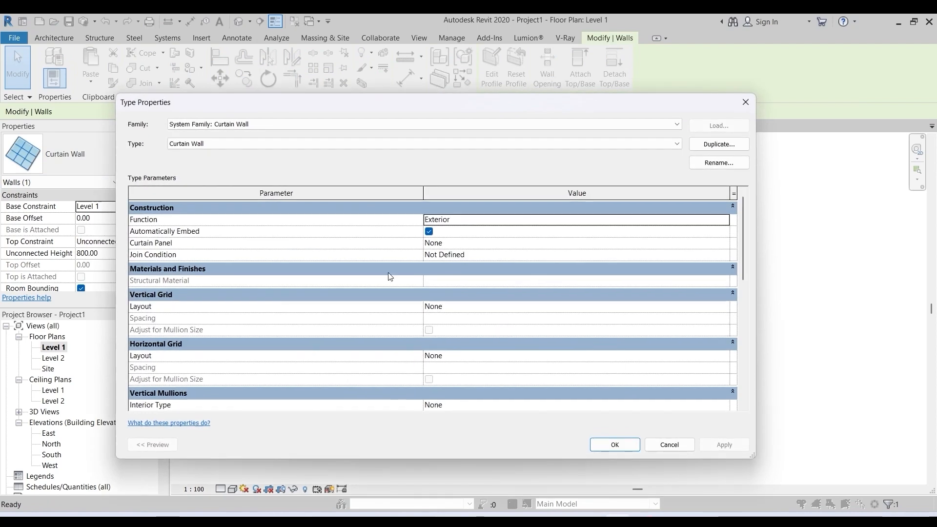
pyautogui.click(429, 232)
pyautogui.click(615, 445)
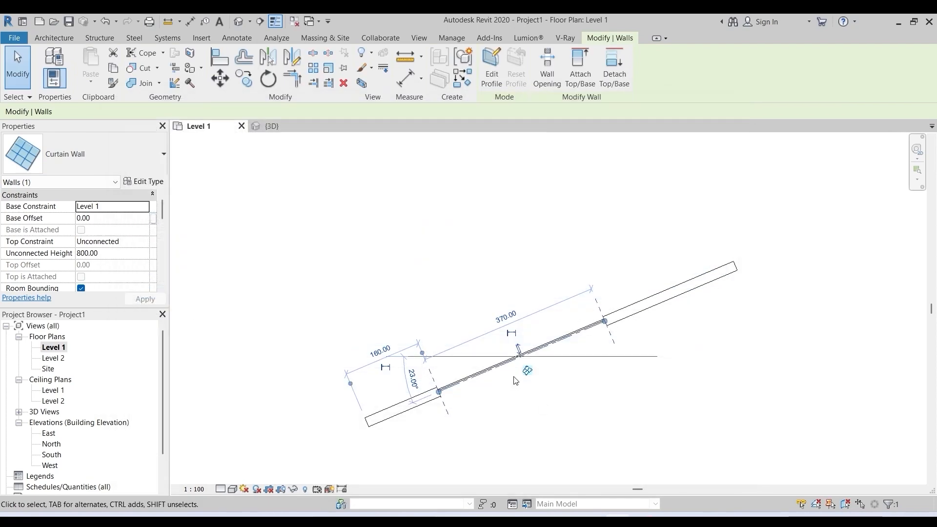
pyautogui.press('Escape')
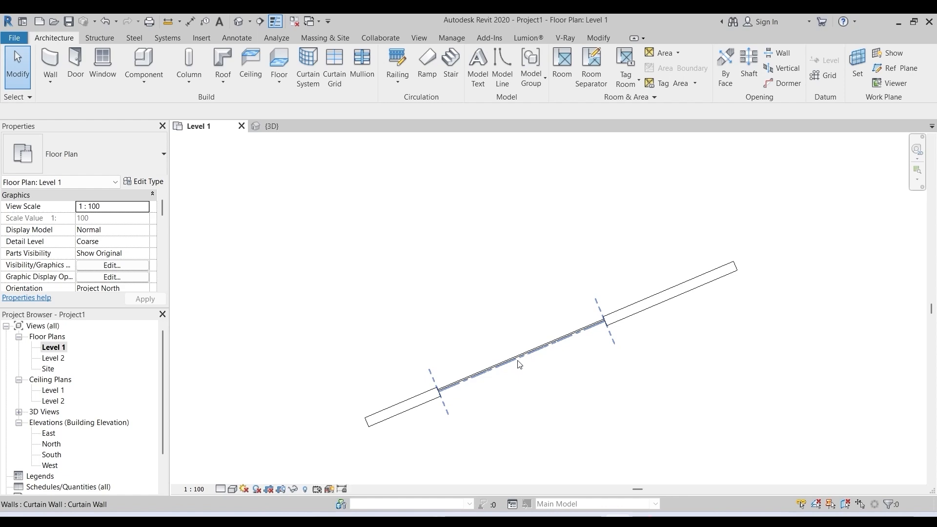
# Step: Delete the embedded curtain wall and redraw a Curtain Wall about 330 long inside the same wall, about 140 from its left end
pyautogui.click(519, 363)
pyautogui.click(382, 326)
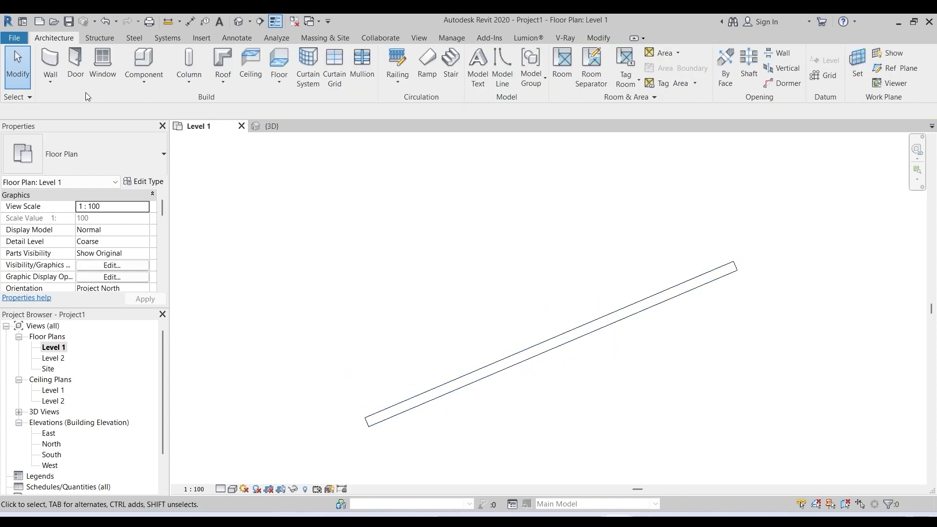
pyautogui.click(50, 61)
pyautogui.click(429, 393)
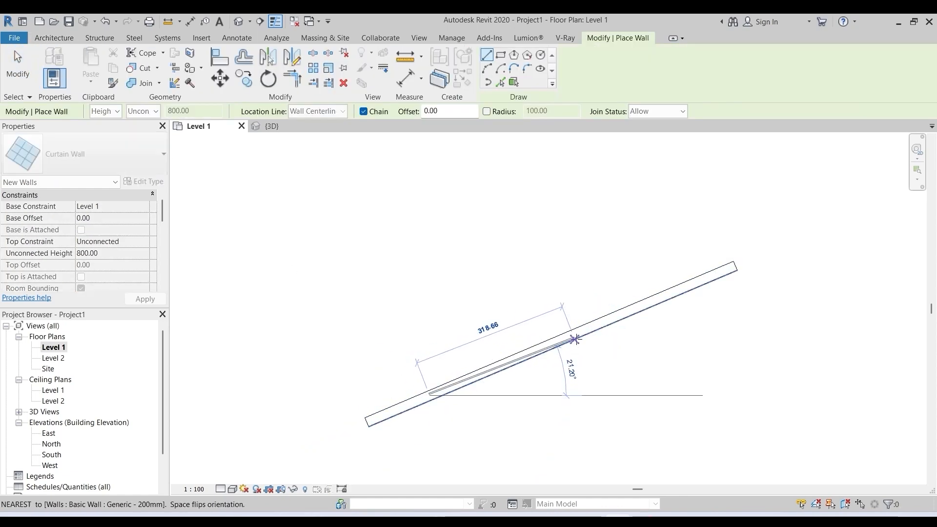
pyautogui.click(577, 331)
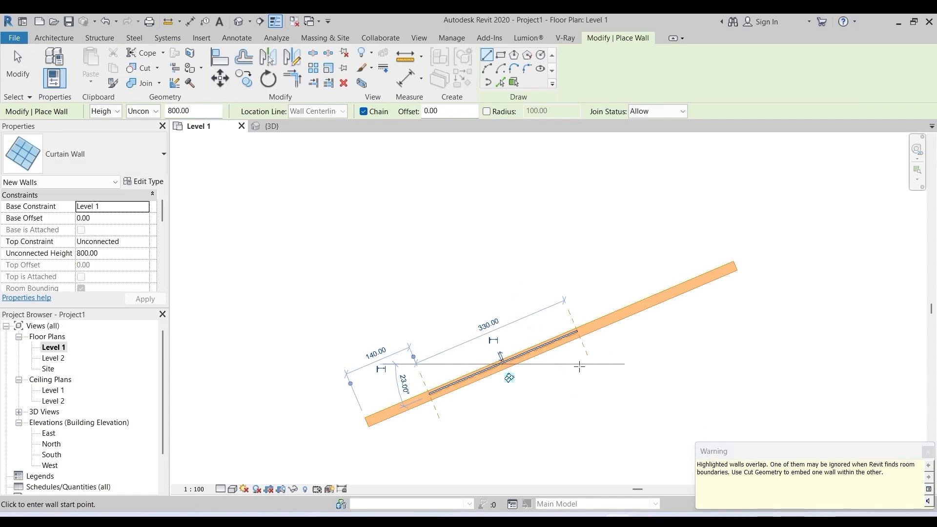
pyautogui.press('Escape')
pyautogui.press('Escape')
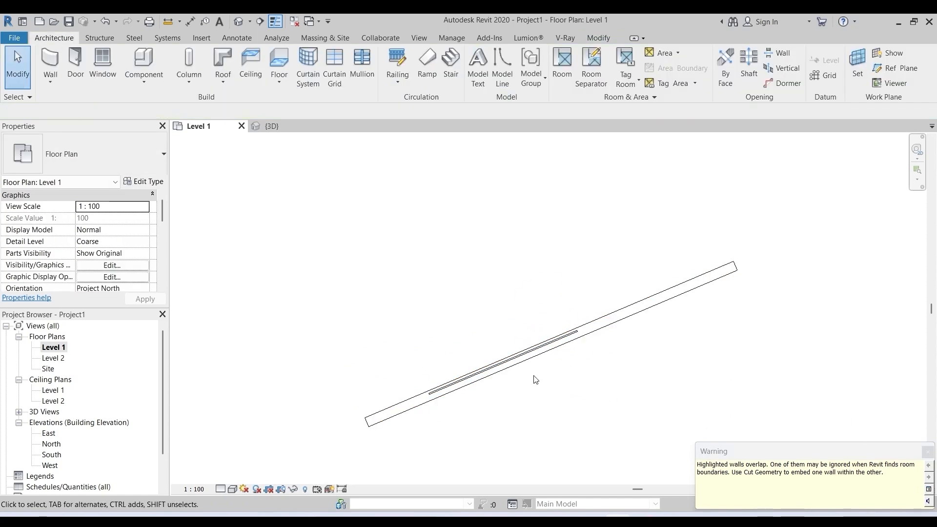
# Step: Cut the newest Generic - 200mm wall with the curtain wall inside it using Cut Geometry
pyautogui.scroll(2, 535, 378)
pyautogui.scroll(-2, 354, 257)
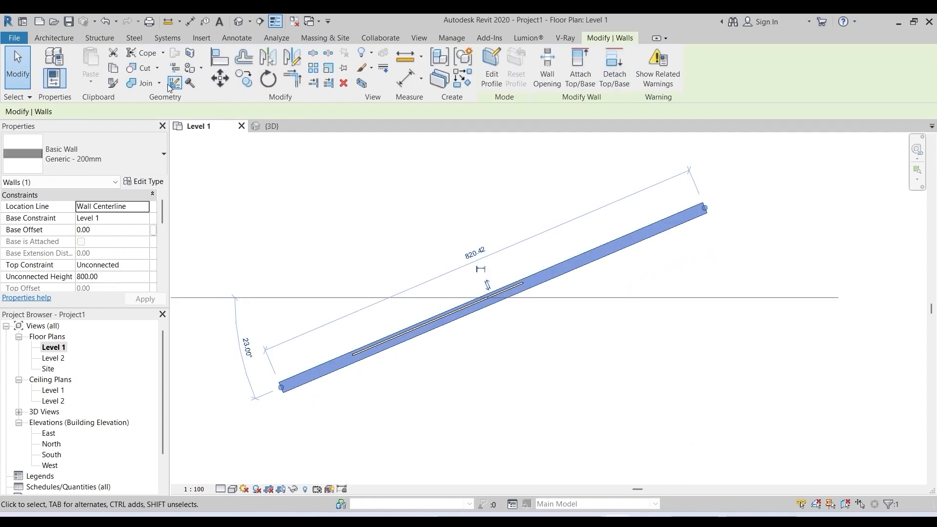
pyautogui.click(151, 72)
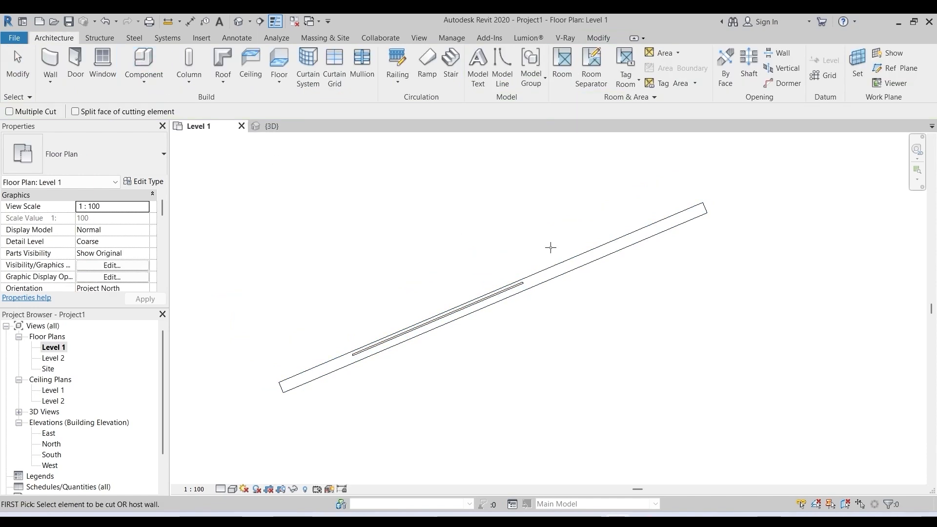
pyautogui.click(520, 279)
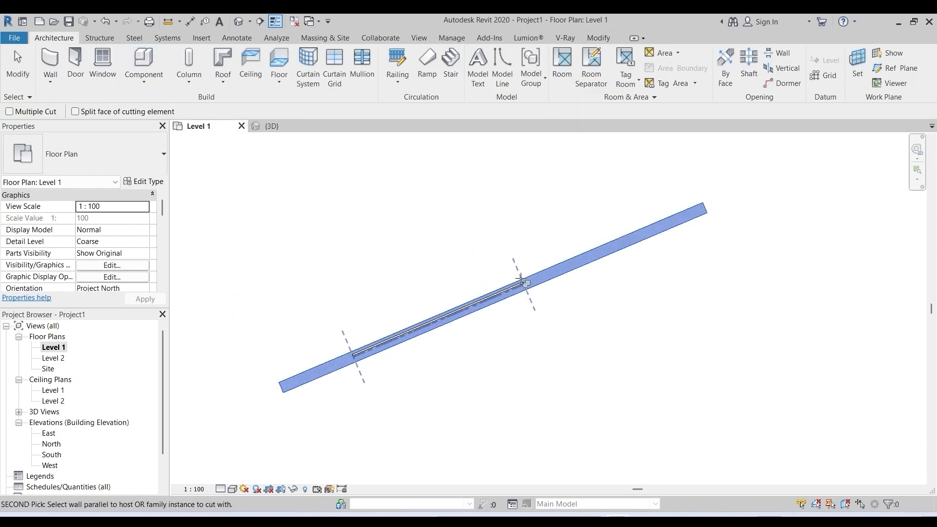
pyautogui.click(482, 298)
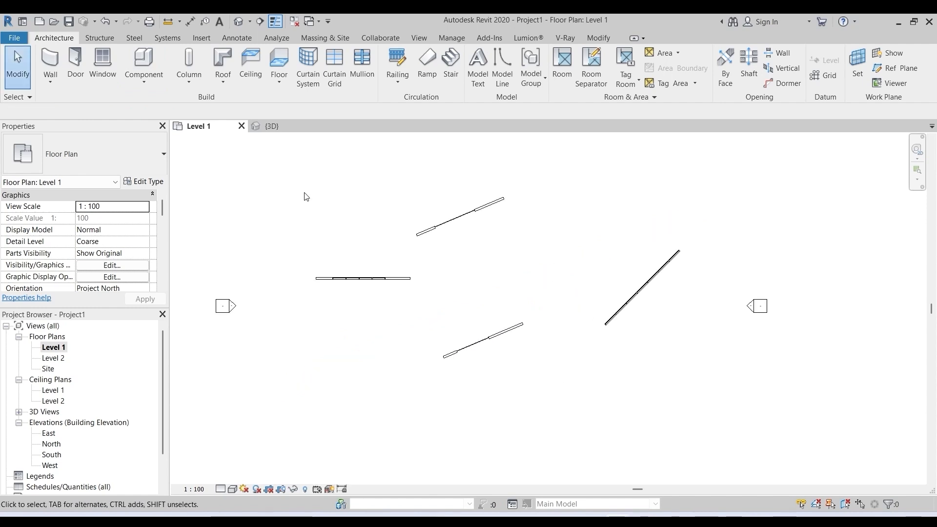
# Step: Delete the three basic walls together with their embedded curtain walls, keeping the diagonal Storefront wall, and open the default 3D view
pyautogui.moveTo(276, 167); pyautogui.dragTo(542, 438)
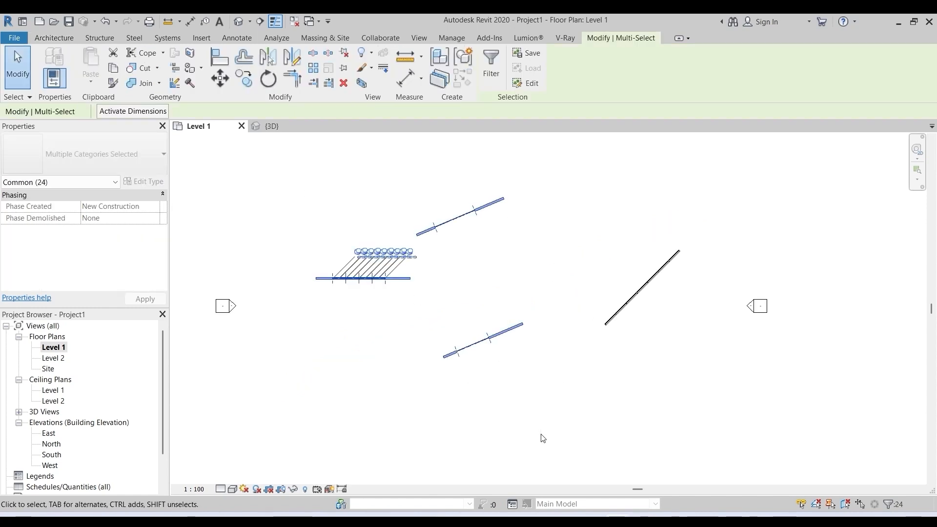
pyautogui.press('Delete')
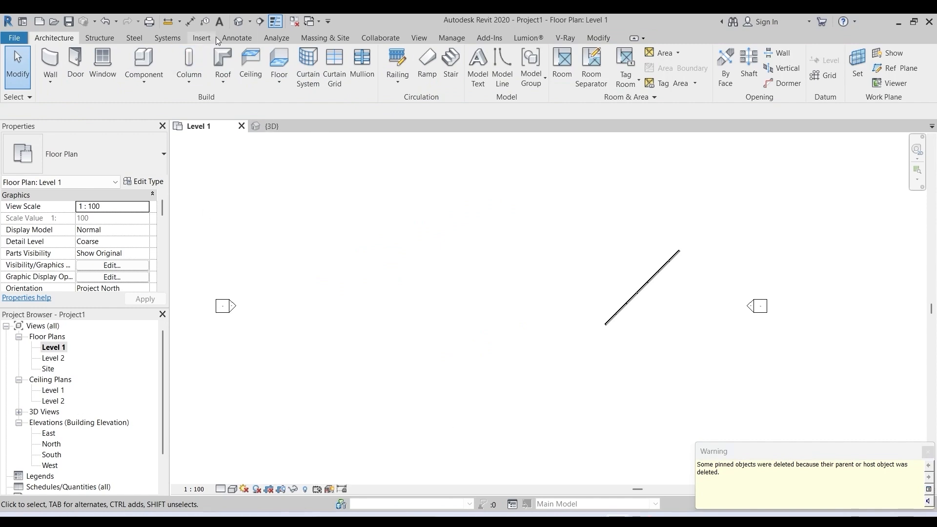
pyautogui.click(240, 22)
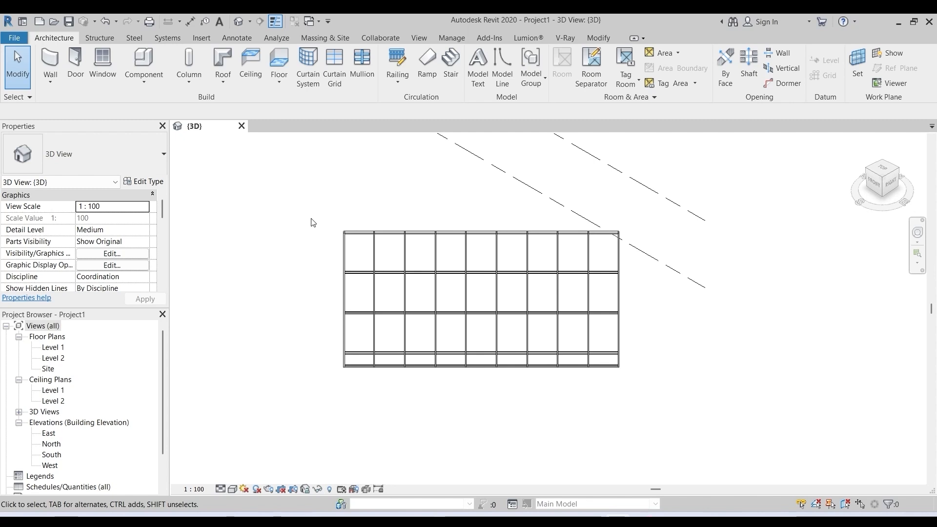
# Step: Set the Storefront curtain wall's horizontal grid justification to Beginning
pyautogui.click(349, 232)
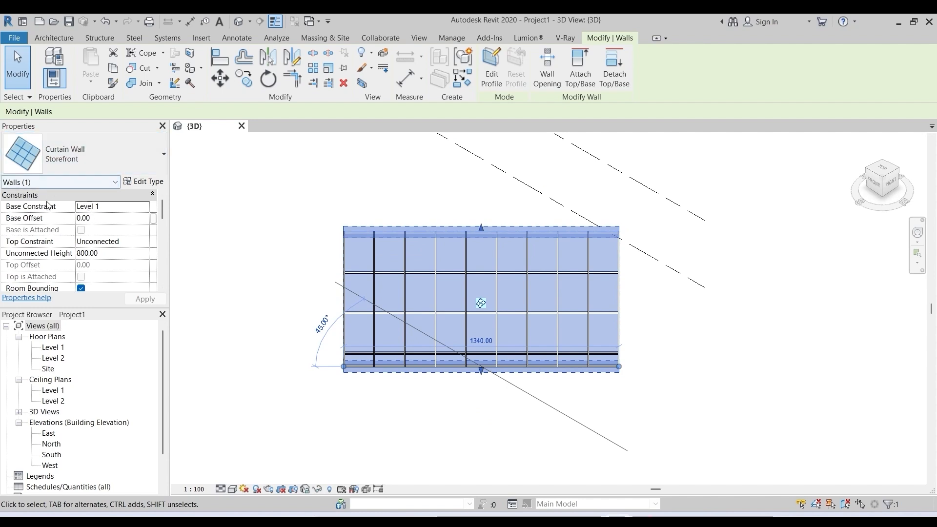
pyautogui.scroll(-1, 90, 212)
pyautogui.scroll(-1, 90, 212)
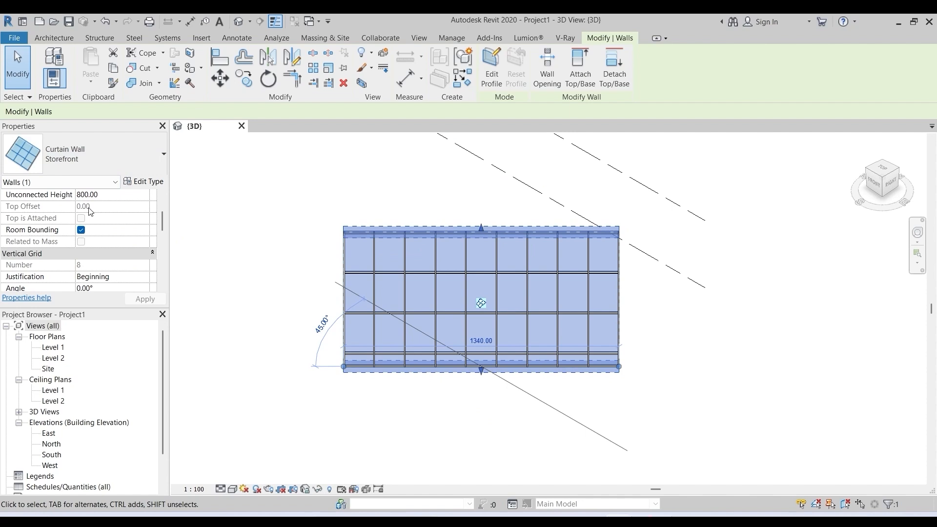
pyautogui.scroll(1, 91, 214)
pyautogui.scroll(-2, 111, 223)
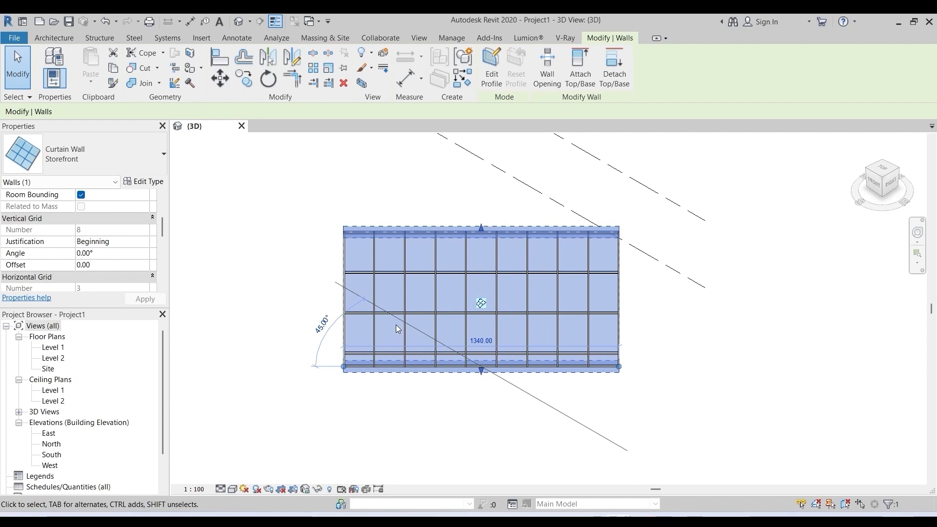
pyautogui.scroll(-1, 96, 253)
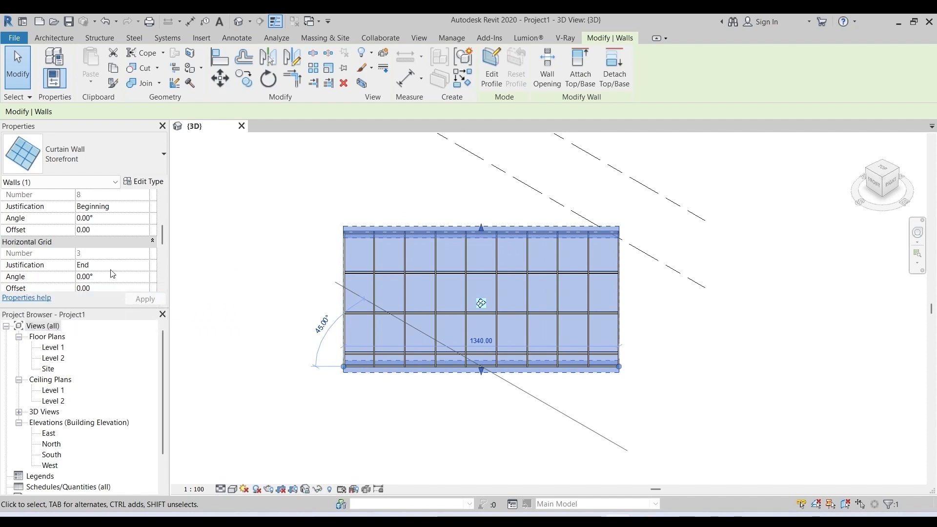
pyautogui.click(132, 267)
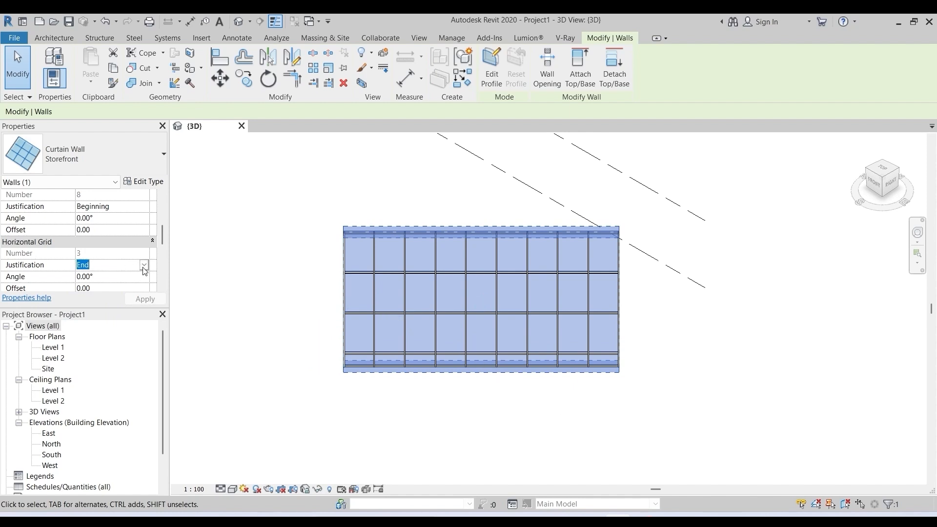
pyautogui.click(144, 266)
pyautogui.click(108, 277)
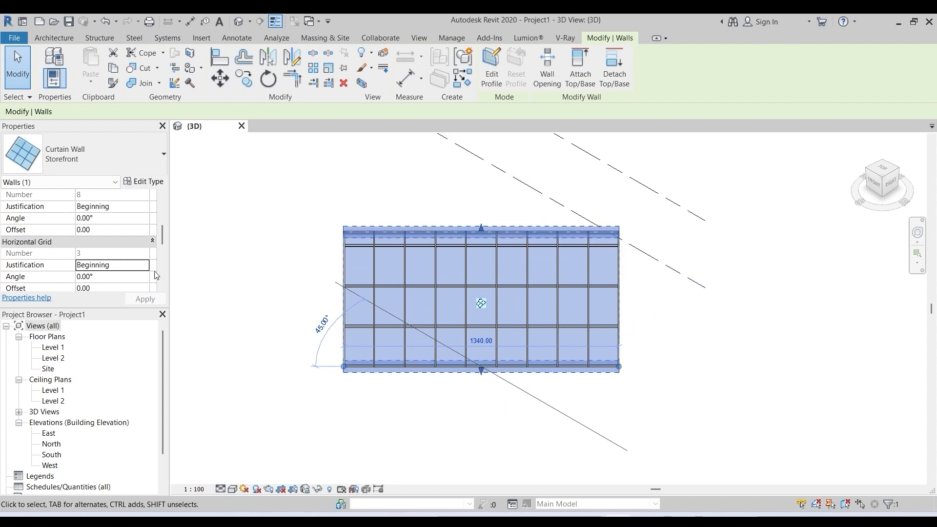
# Step: Duplicate the wall's Storefront type under the name Storefront 2
pyautogui.scroll(-5, 117, 261)
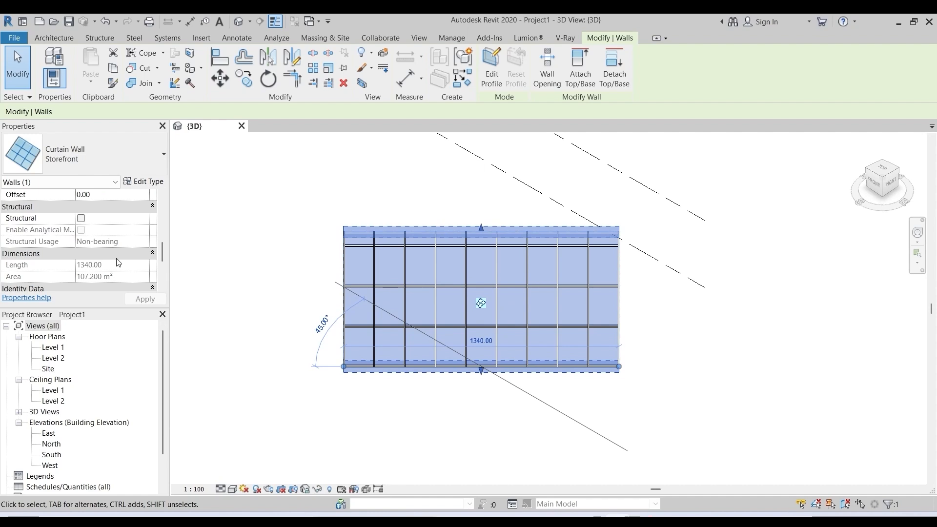
pyautogui.scroll(3, 116, 258)
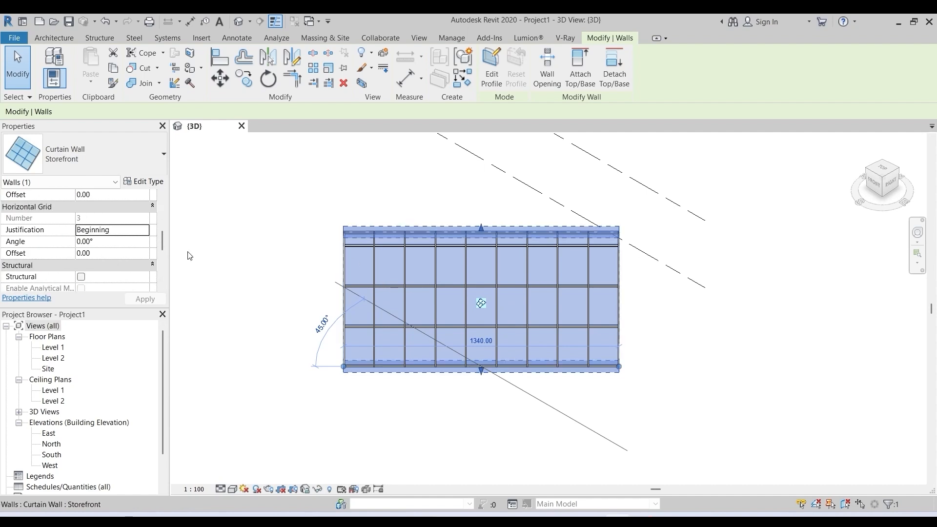
pyautogui.click(134, 183)
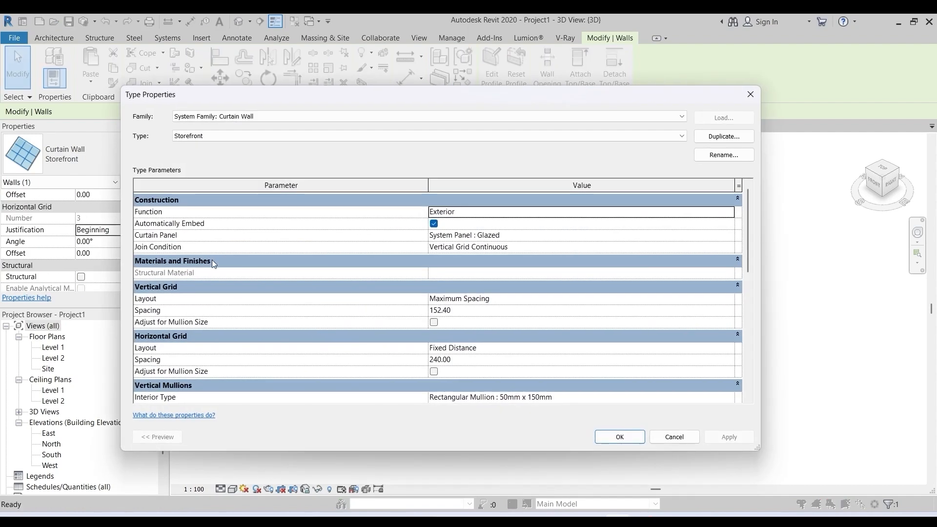
pyautogui.click(719, 138)
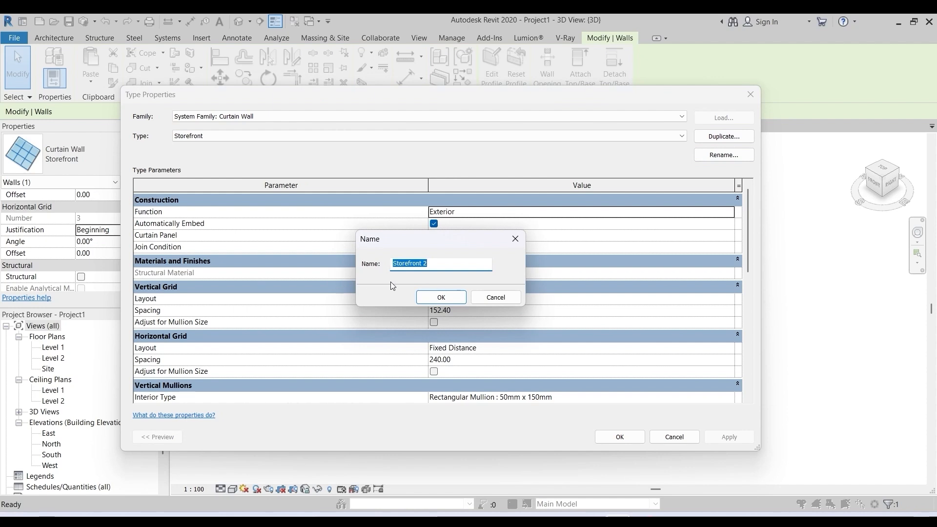
pyautogui.click(439, 298)
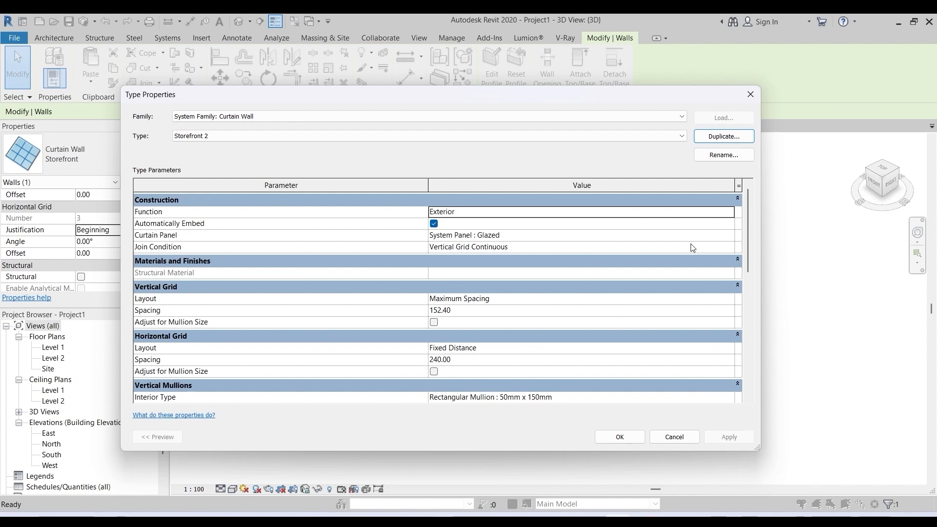
# Step: Review the Curtain Panel options for Storefront 2, keep System Panel : Glazed, and apply the type to the wall
pyautogui.click(728, 237)
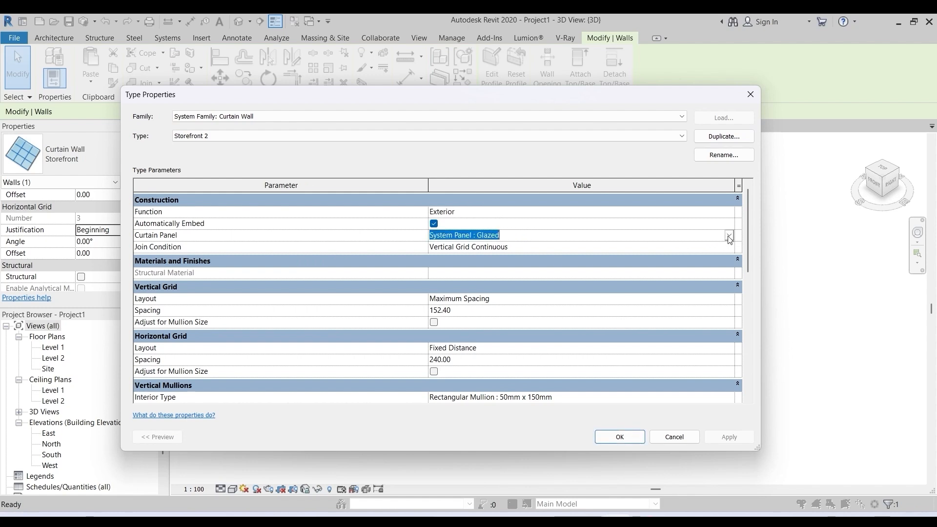
pyautogui.click(729, 236)
pyautogui.scroll(5, 522, 267)
pyautogui.scroll(-3, 510, 273)
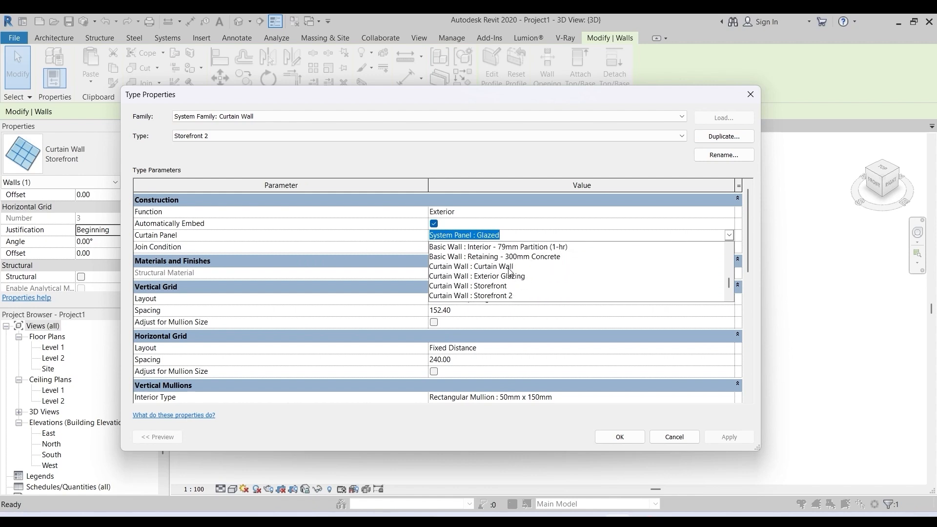
pyautogui.scroll(-1, 512, 273)
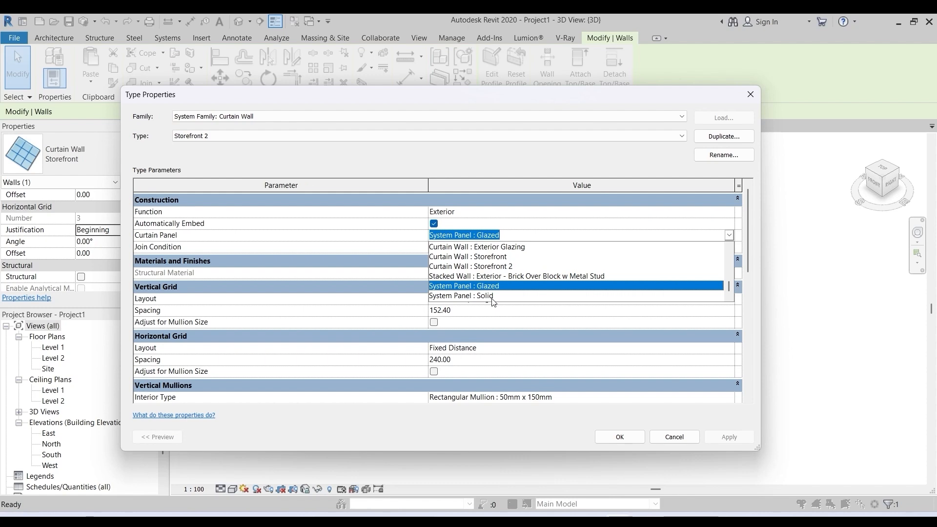
pyautogui.scroll(1, 492, 300)
pyautogui.click(155, 261)
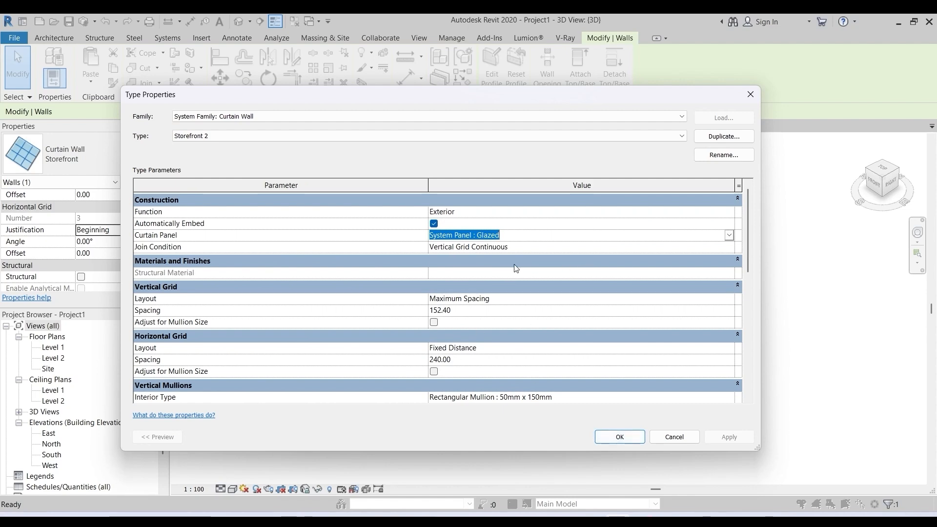
pyautogui.click(620, 437)
# Step: Examine how the vertical and horizontal mullions meet at the Storefront 2 wall's grid intersections in 3D
pyautogui.scroll(6, 482, 261)
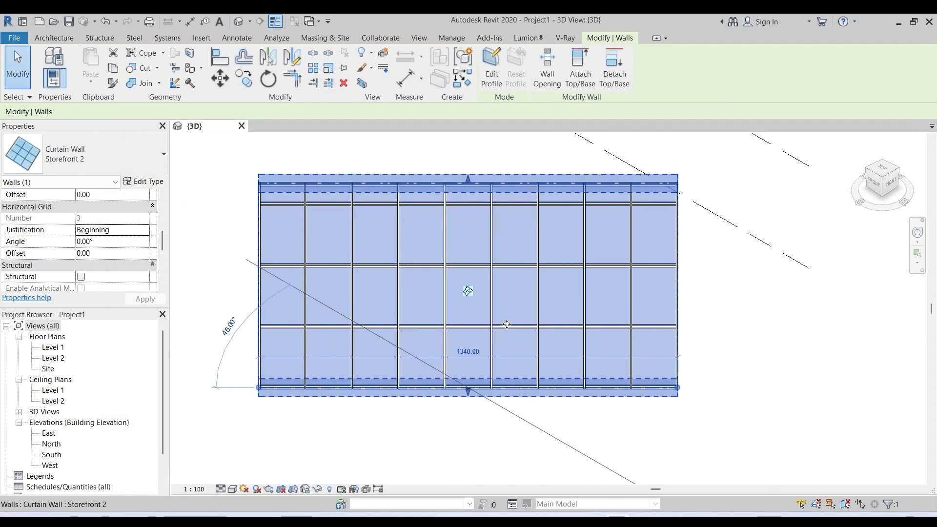
pyautogui.scroll(-6, 482, 261)
pyautogui.keyDown('shift'); pyautogui.moveTo(245, 441); pyautogui.dragTo(288, 448, button='middle'); pyautogui.keyUp('shift')
pyautogui.scroll(8, 423, 316)
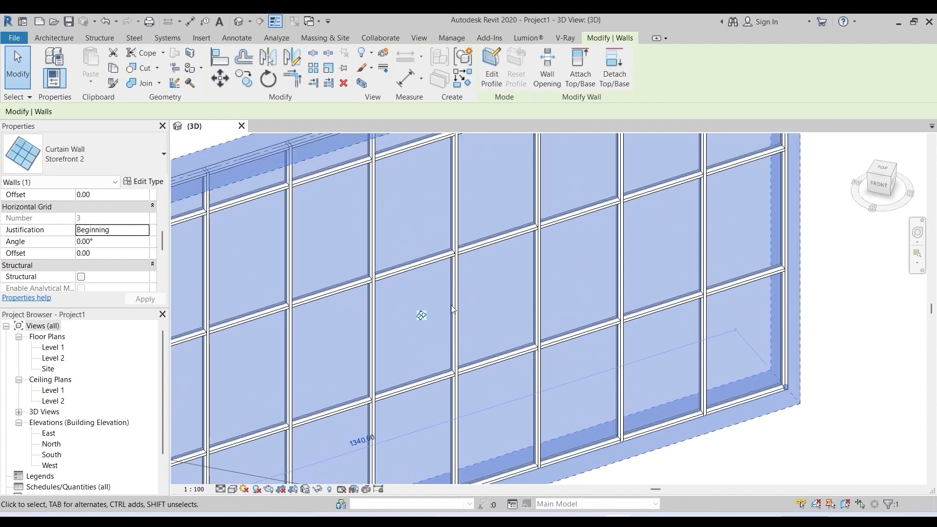
pyautogui.scroll(-8, 436, 384)
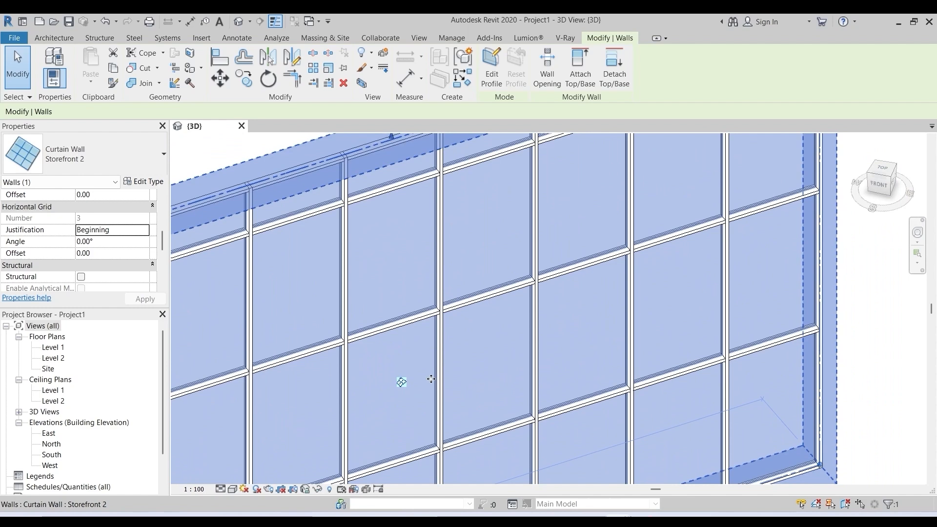
pyautogui.scroll(8, 431, 324)
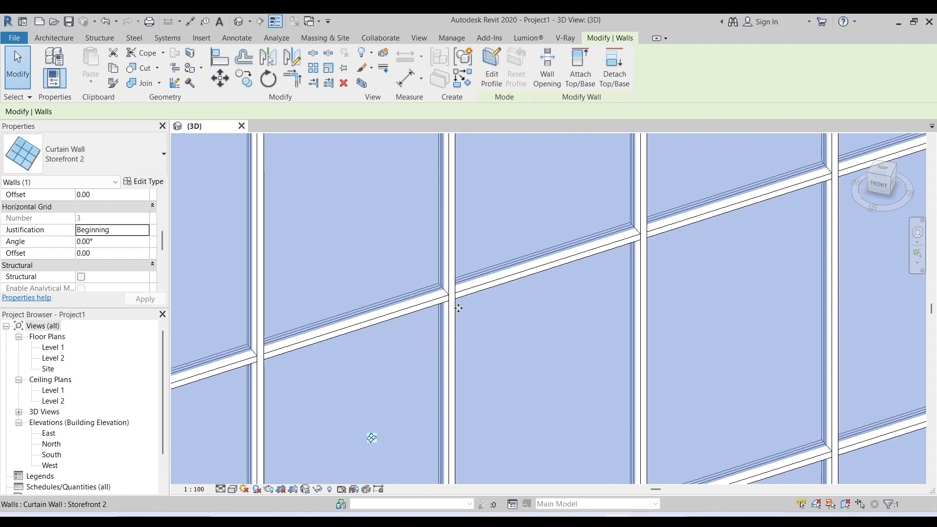
pyautogui.scroll(-5, 439, 304)
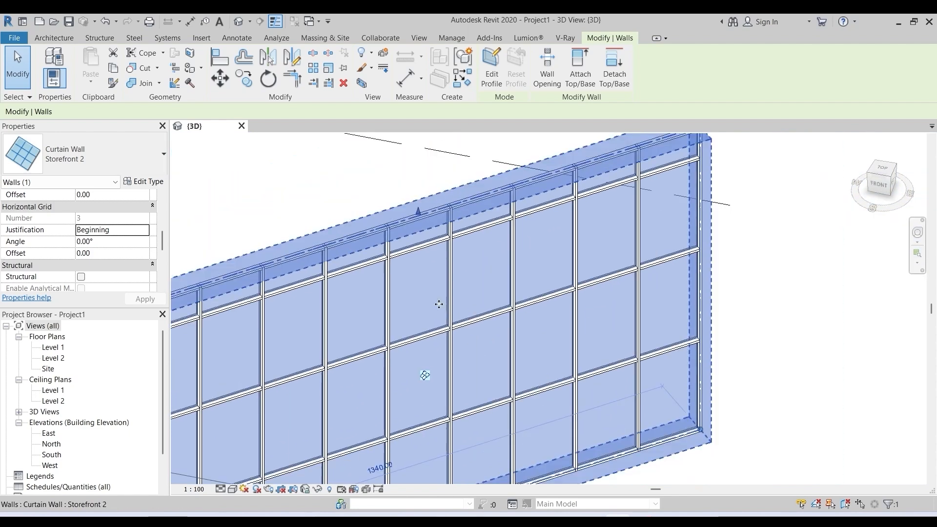
# Step: Review the Join Condition options in the Storefront 2 type properties, leaving Vertical Grid Continuous selected
pyautogui.click(145, 184)
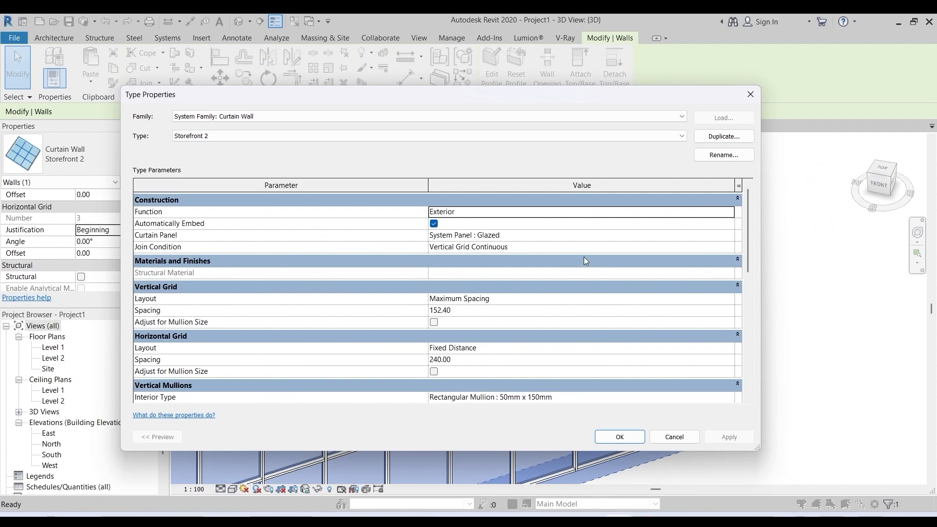
pyautogui.click(712, 248)
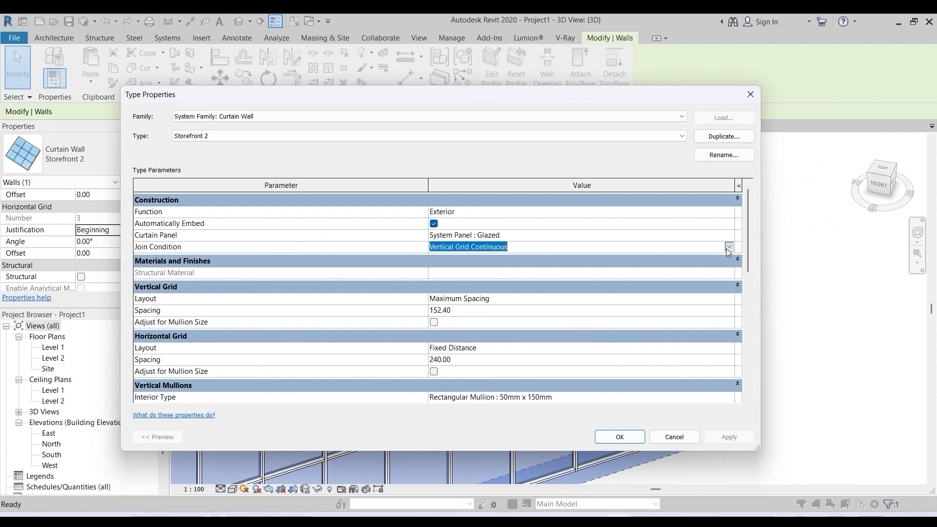
pyautogui.click(728, 247)
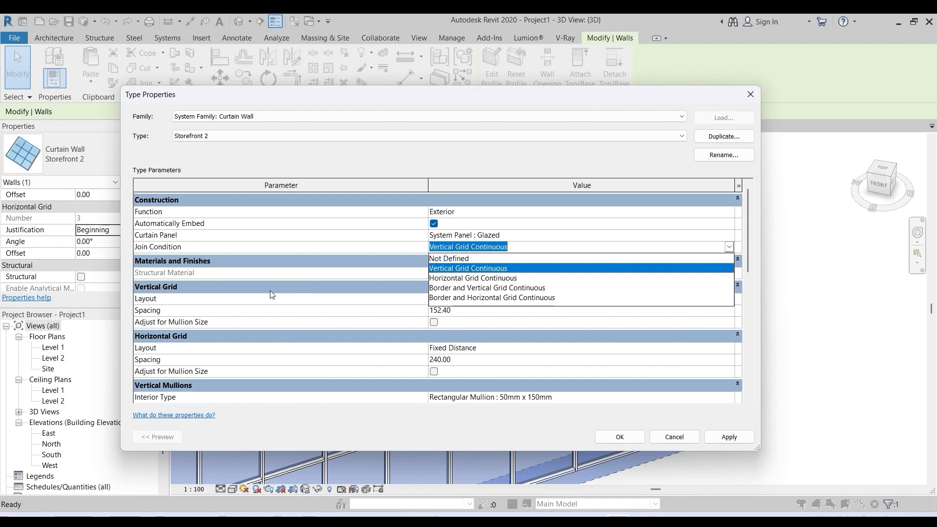
pyautogui.click(248, 306)
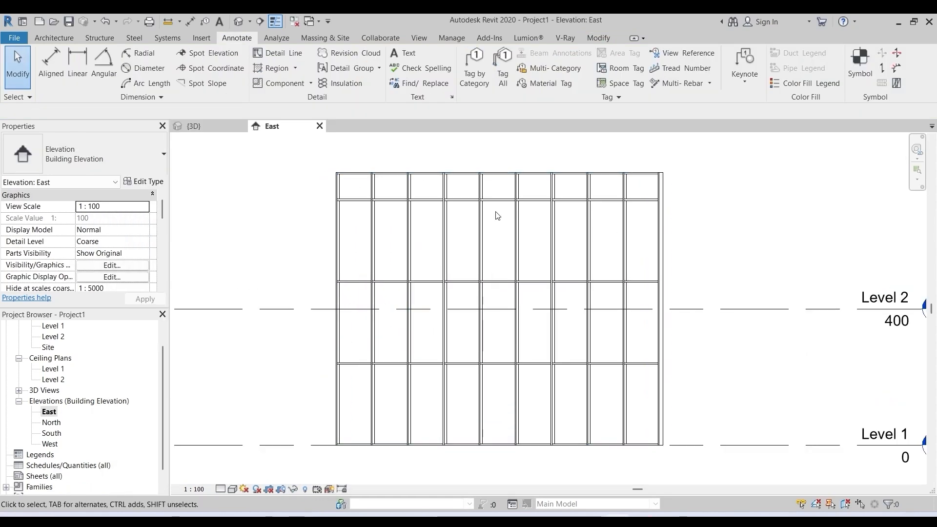
# Step: In the East elevation, add aligned dimensions between vertical grid lines across the curtain wall's second, third and fifth bays from the left
pyautogui.click(52, 61)
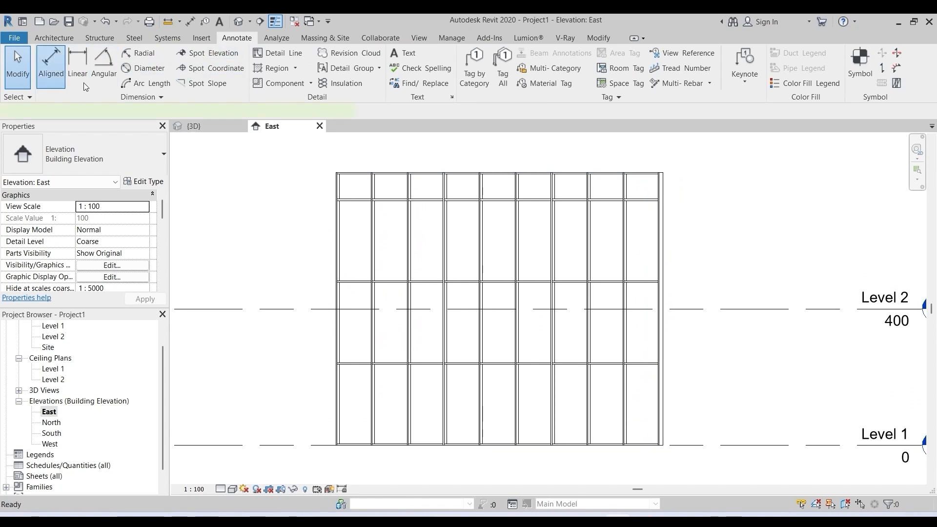
pyautogui.click(375, 251)
pyautogui.click(410, 252)
pyautogui.click(396, 251)
pyautogui.click(410, 234)
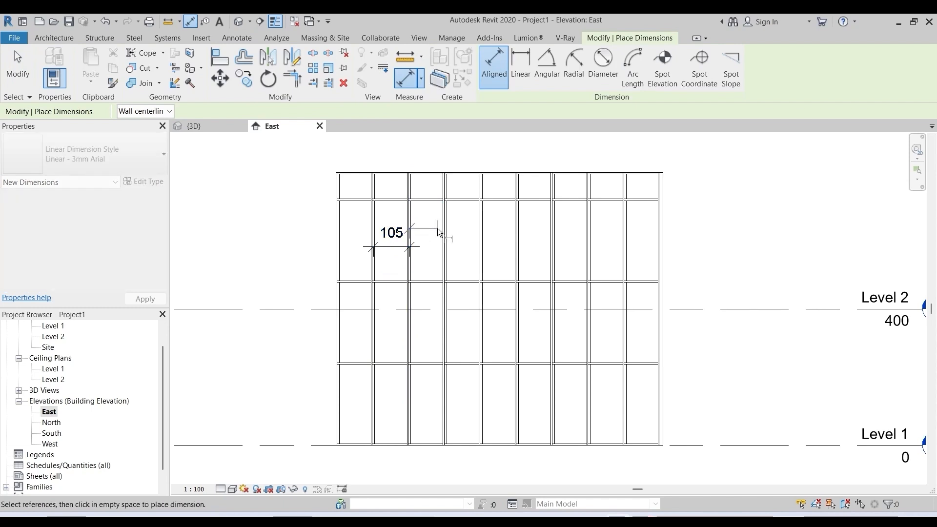
pyautogui.click(445, 234)
pyautogui.click(433, 238)
pyautogui.click(482, 249)
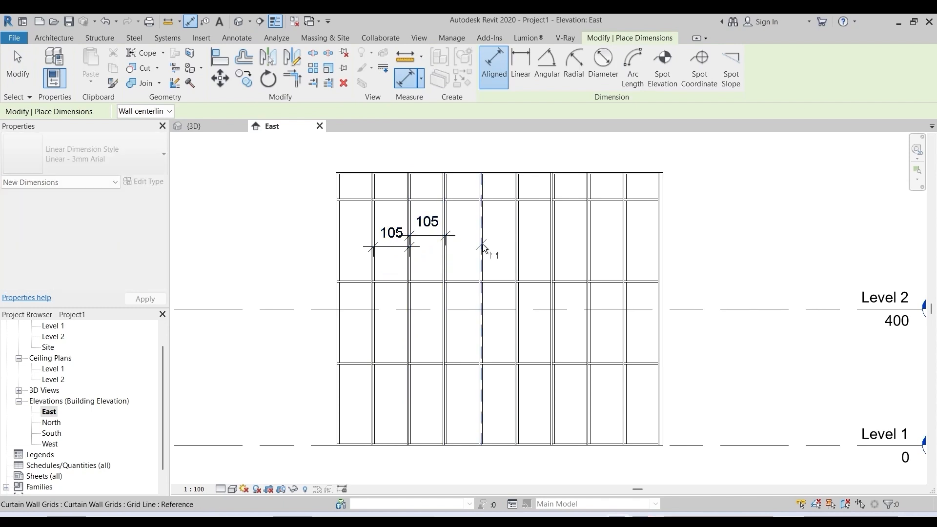
pyautogui.click(516, 248)
pyautogui.click(498, 250)
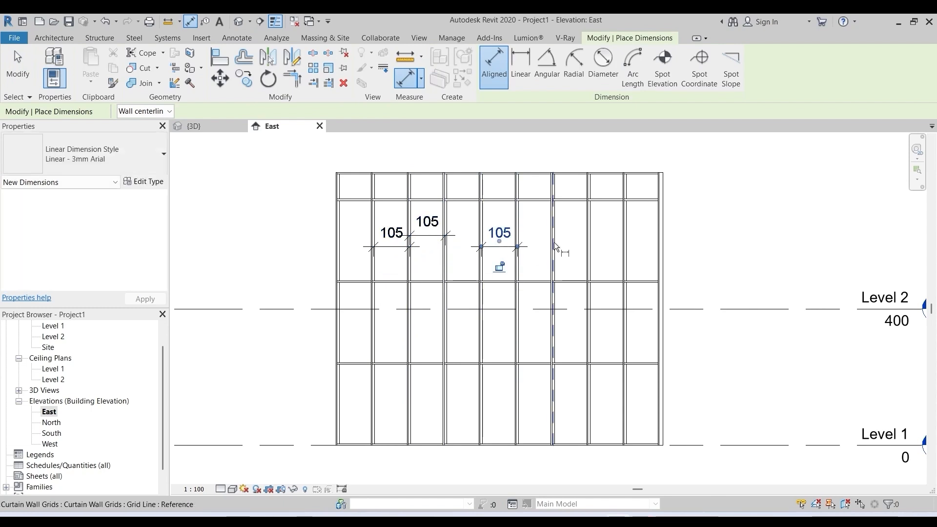
# Step: Add an aligned dimension between the vertical grid lines of the curtain wall's seventh bay from the left and end dimensioning
pyautogui.click(554, 248)
pyautogui.click(582, 249)
pyautogui.click(572, 255)
pyautogui.scroll(-3, 573, 256)
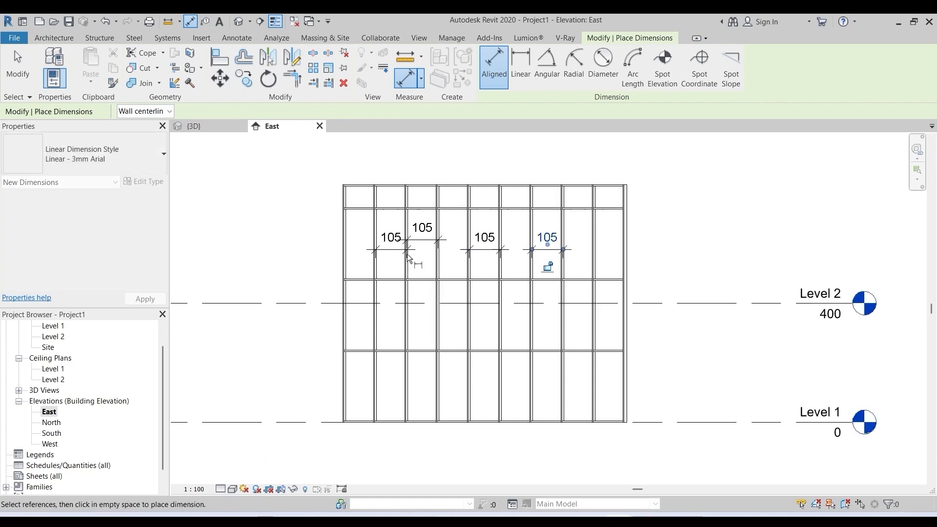
pyautogui.press('Escape')
pyautogui.press('Escape')
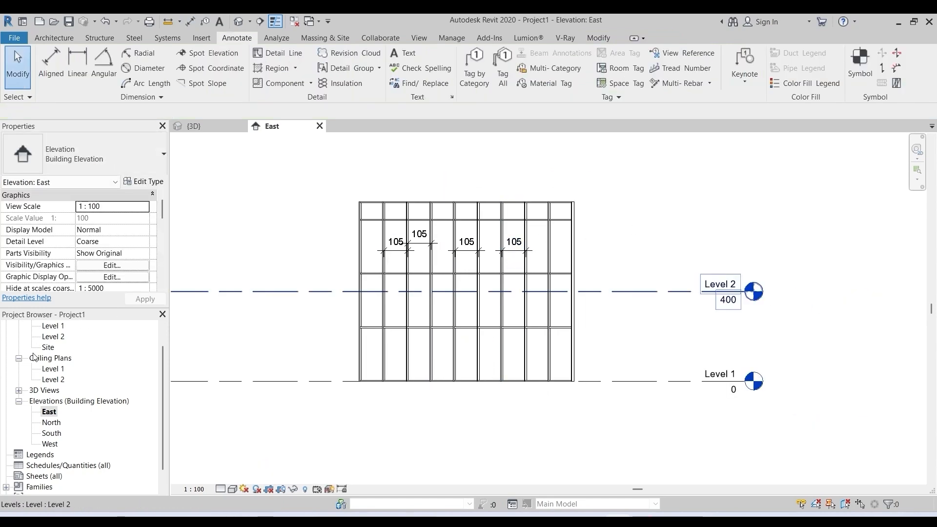
# Step: Lengthen the Storefront 2 wall to 1600 along its axis in the Level 1 plan and check the bay dimensions in the East elevation
pyautogui.doubleClick(52, 331)
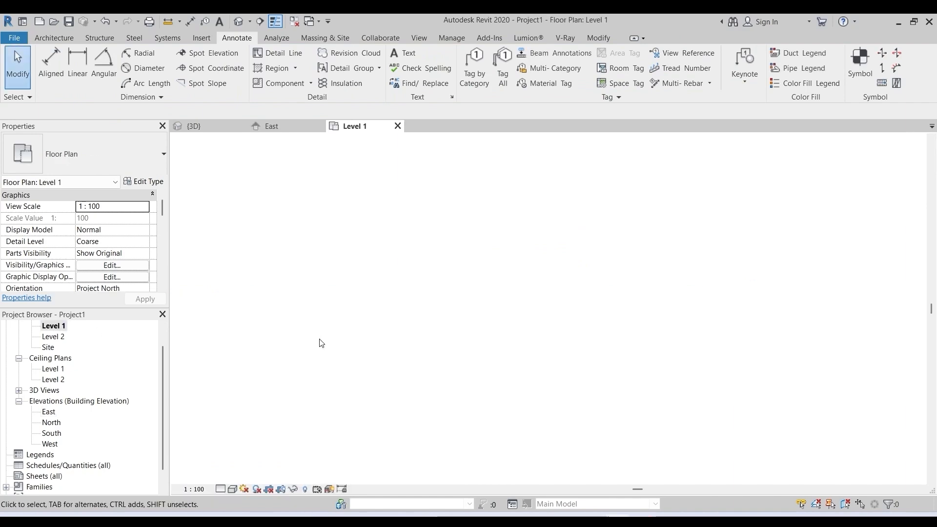
pyautogui.click(642, 300)
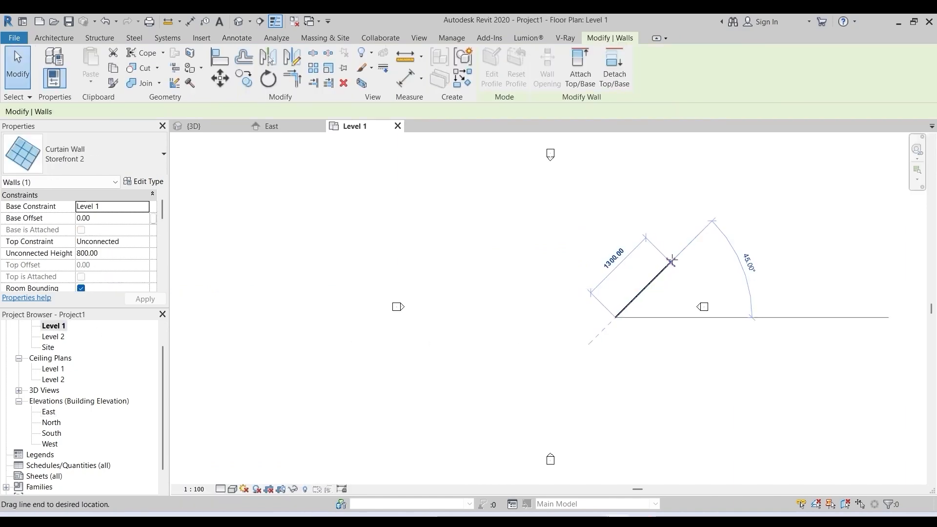
pyautogui.moveTo(672, 262); pyautogui.dragTo(683, 249)
pyautogui.click(706, 197)
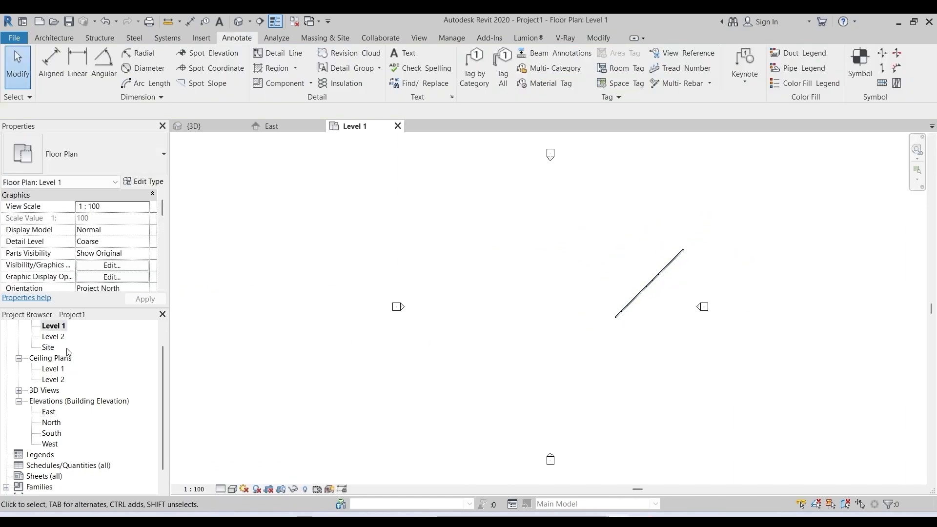
pyautogui.doubleClick(49, 411)
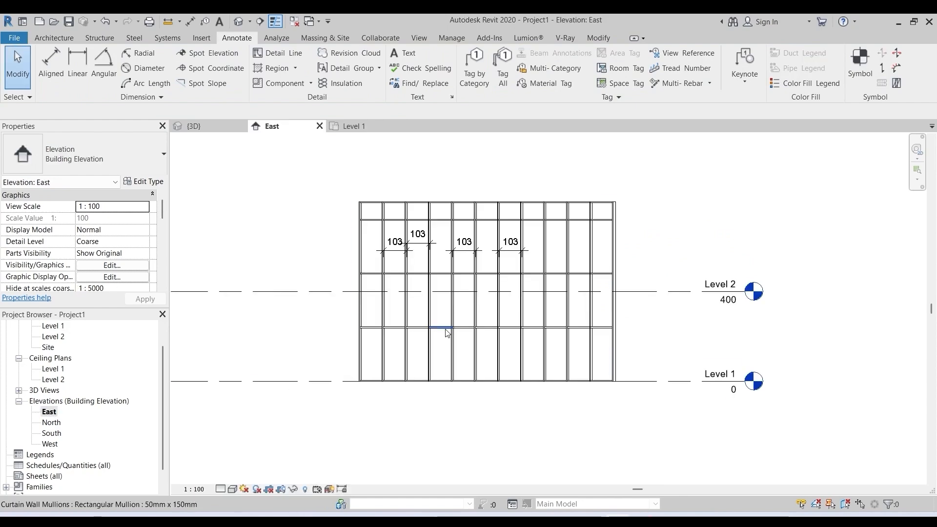
pyautogui.scroll(2, 451, 283)
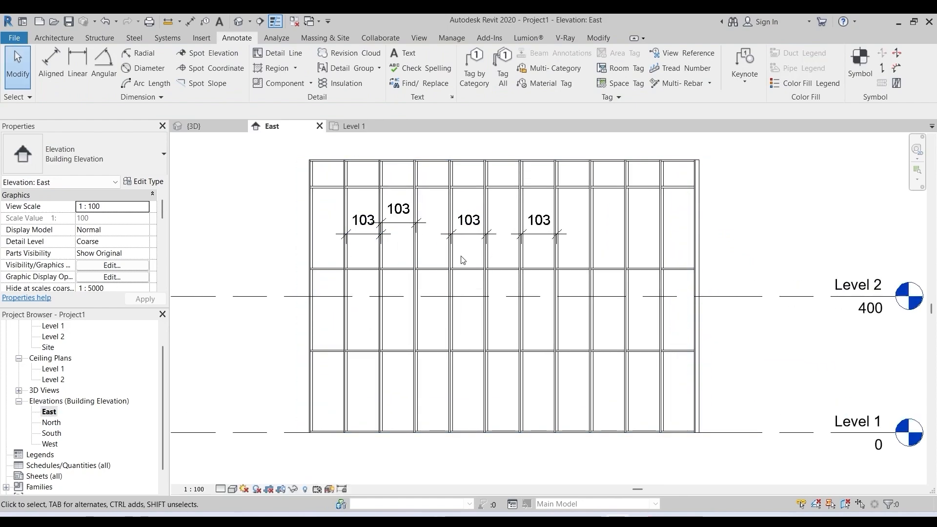
pyautogui.scroll(-2, 371, 275)
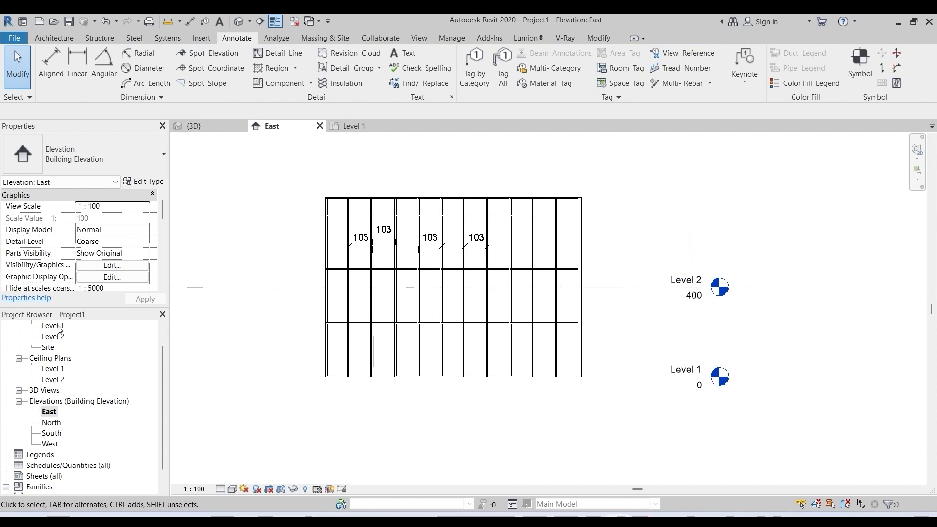
# Step: Stretch the Storefront 2 wall to 2400 in the Level 1 plan and compare the bay dimensions again in the East elevation
pyautogui.doubleClick(57, 326)
pyautogui.click(648, 291)
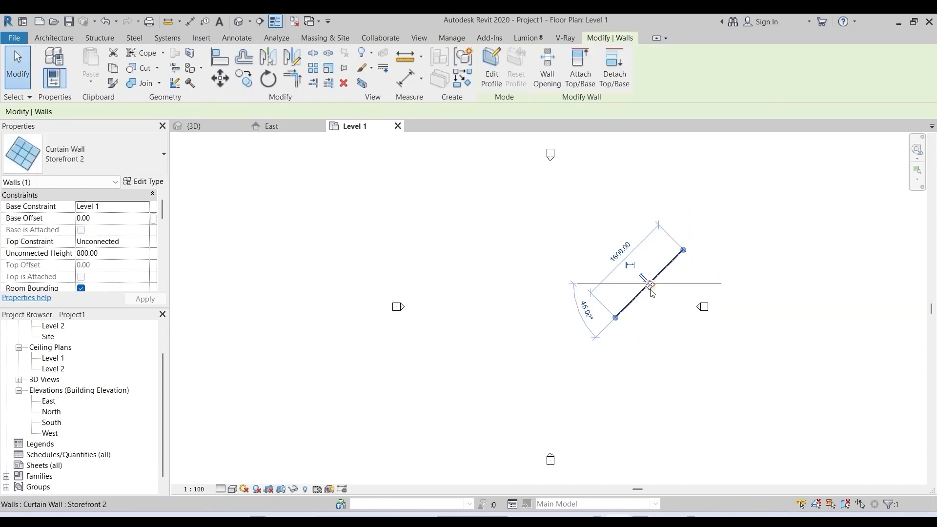
pyautogui.moveTo(683, 250); pyautogui.dragTo(718, 216)
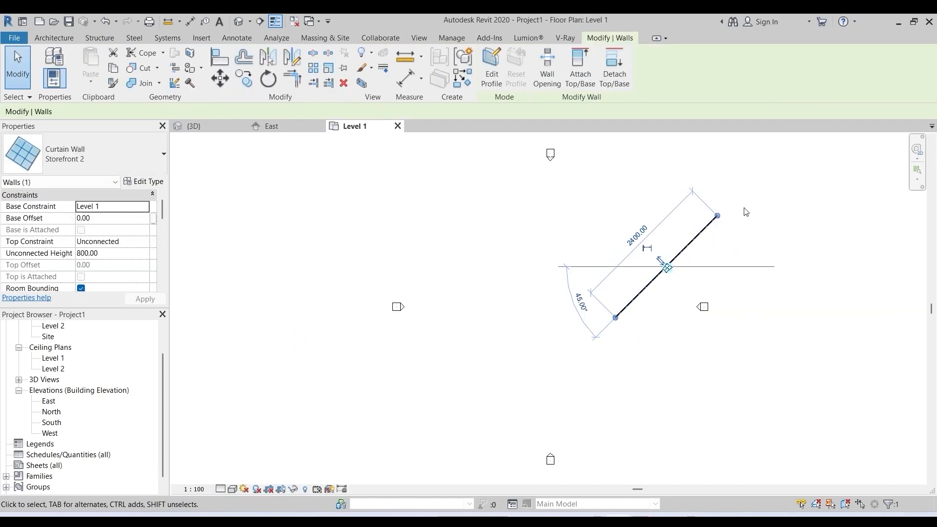
pyautogui.click(294, 316)
pyautogui.doubleClick(48, 401)
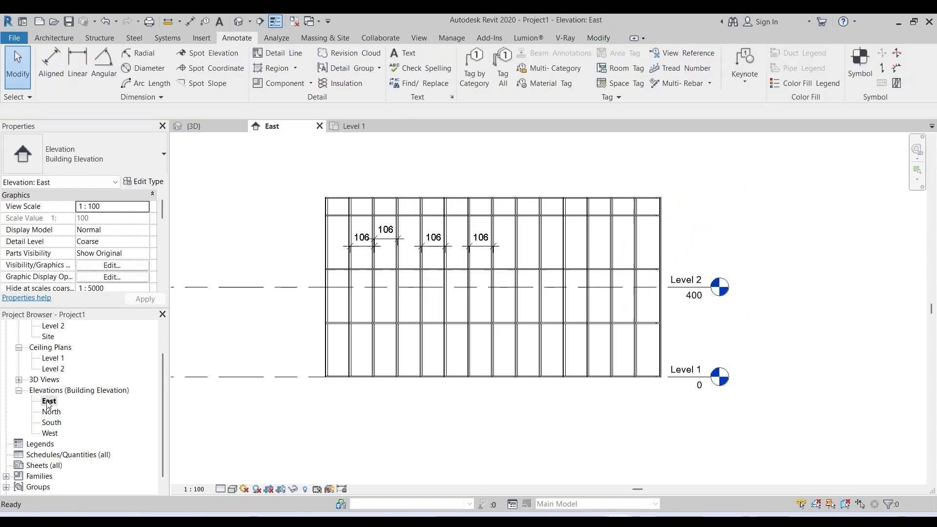
pyautogui.scroll(1, 430, 287)
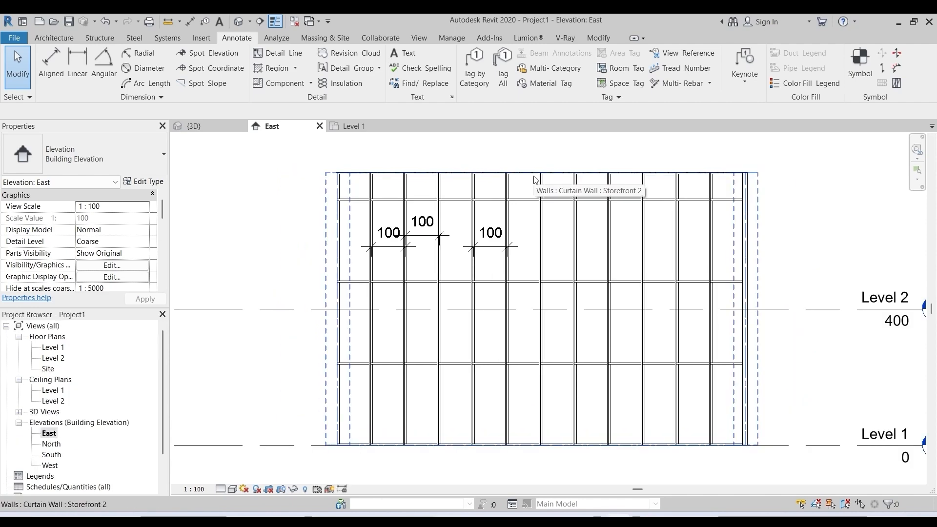
# Step: Change the Storefront 2 type's vertical grid layout to Fixed Number and apply it to the wall
pyautogui.click(536, 180)
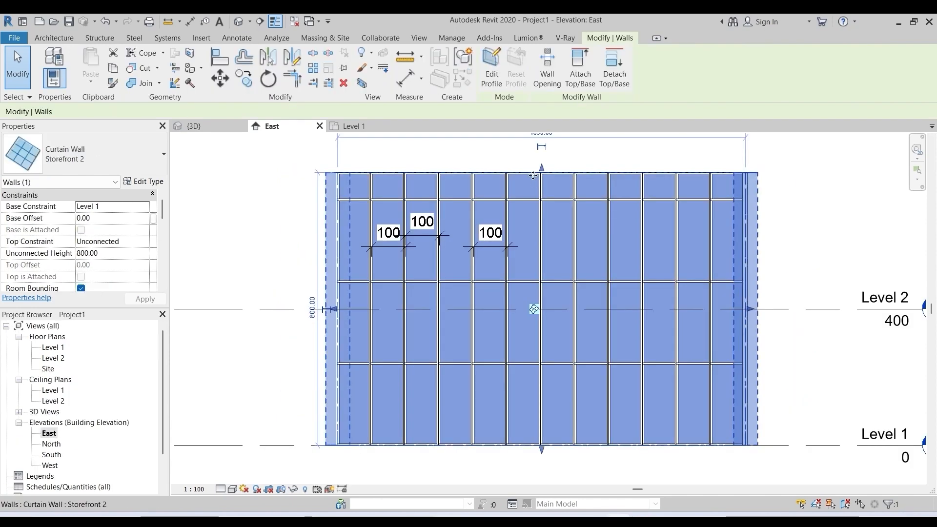
pyautogui.click(147, 182)
pyautogui.scroll(-3, 478, 293)
pyautogui.scroll(1, 508, 310)
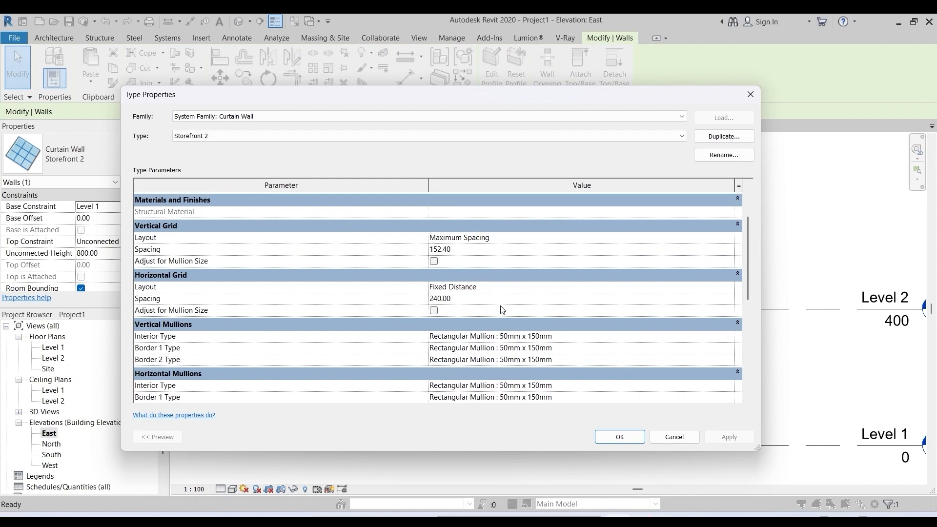
pyautogui.click(539, 238)
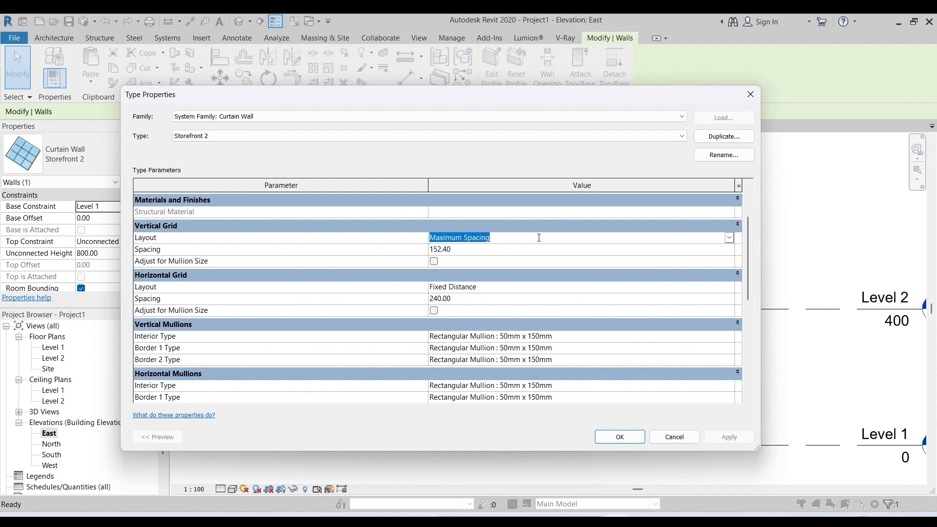
pyautogui.click(729, 238)
pyautogui.click(461, 265)
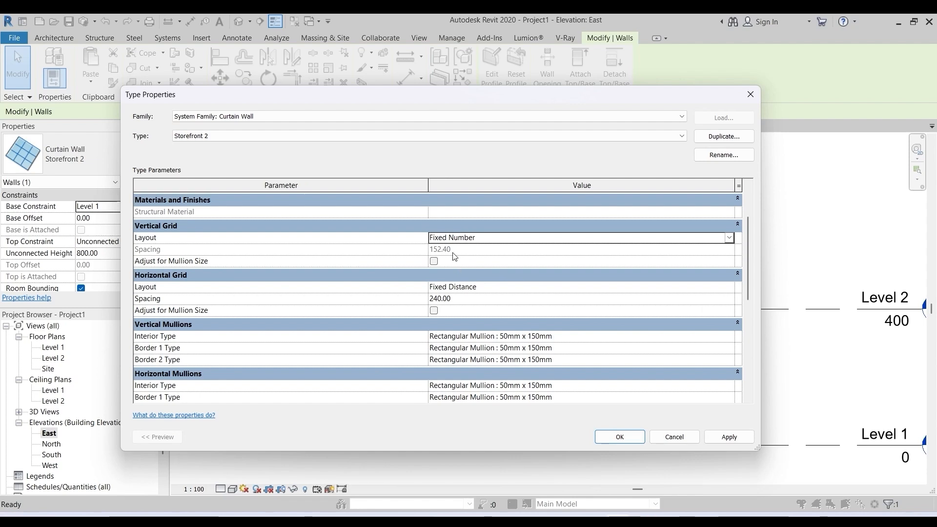
pyautogui.click(622, 434)
pyautogui.click(799, 235)
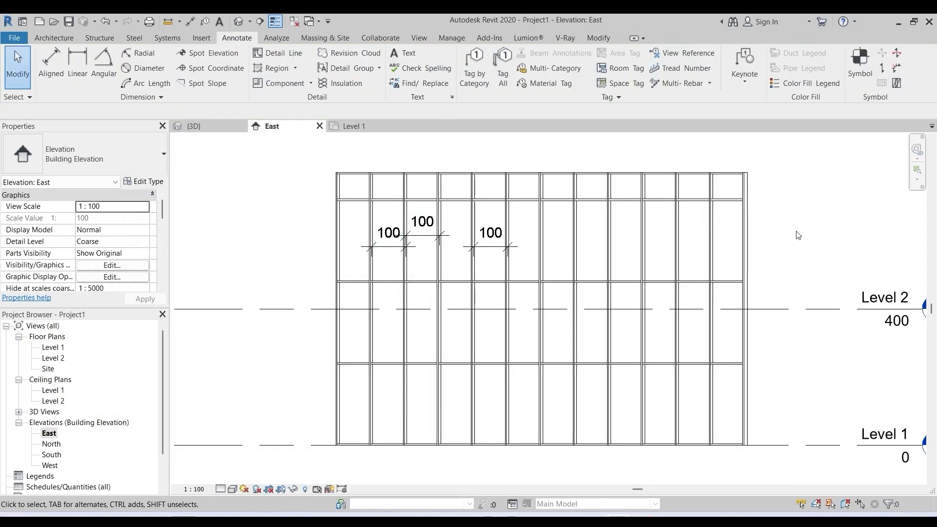
# Step: Set the curtain wall's vertical grid number to 3
pyautogui.scroll(-2, 530, 219)
pyautogui.click(607, 192)
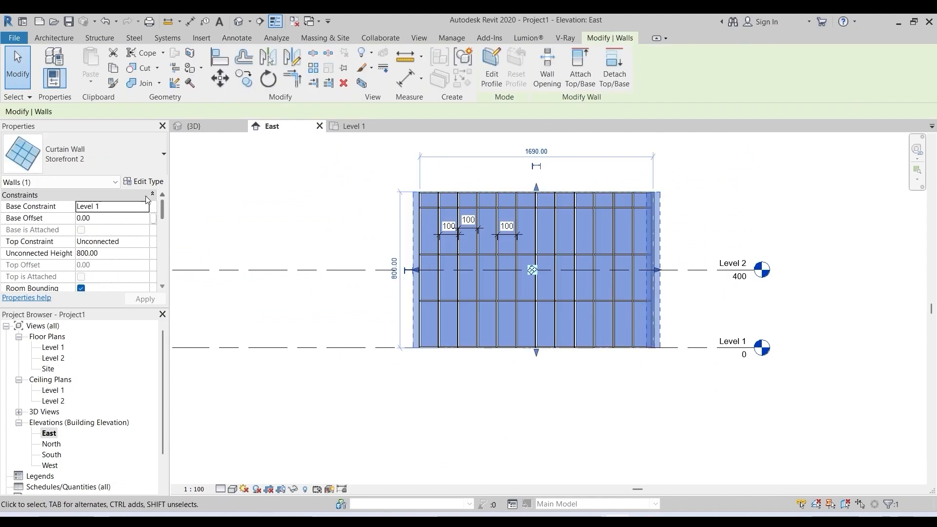
pyautogui.scroll(-2, 90, 214)
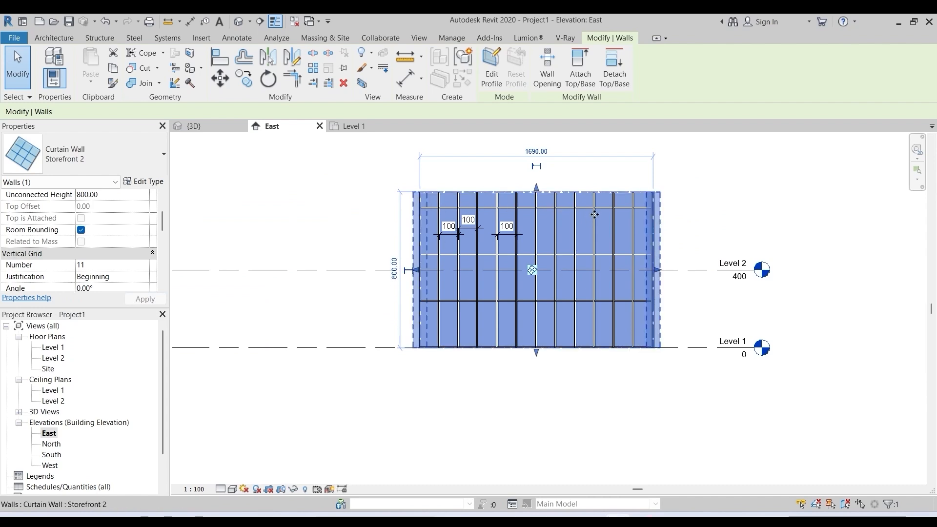
pyautogui.click(100, 266)
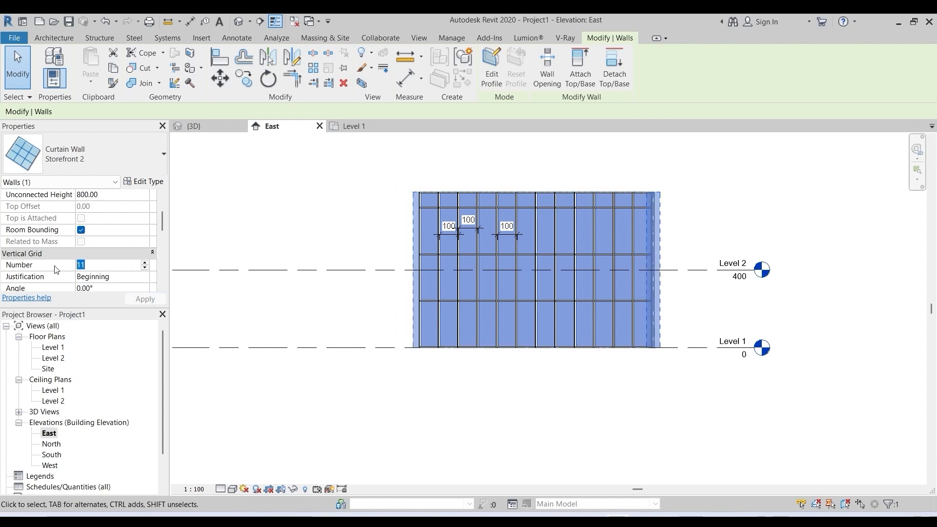
pyautogui.write('3')
pyautogui.click(143, 302)
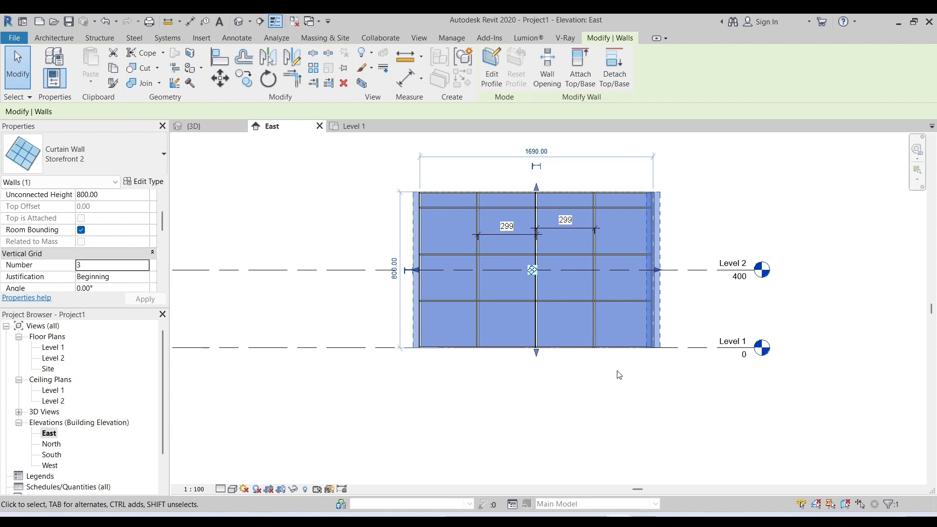
# Step: Set the curtain wall's vertical grid number to 6
pyautogui.click(87, 266)
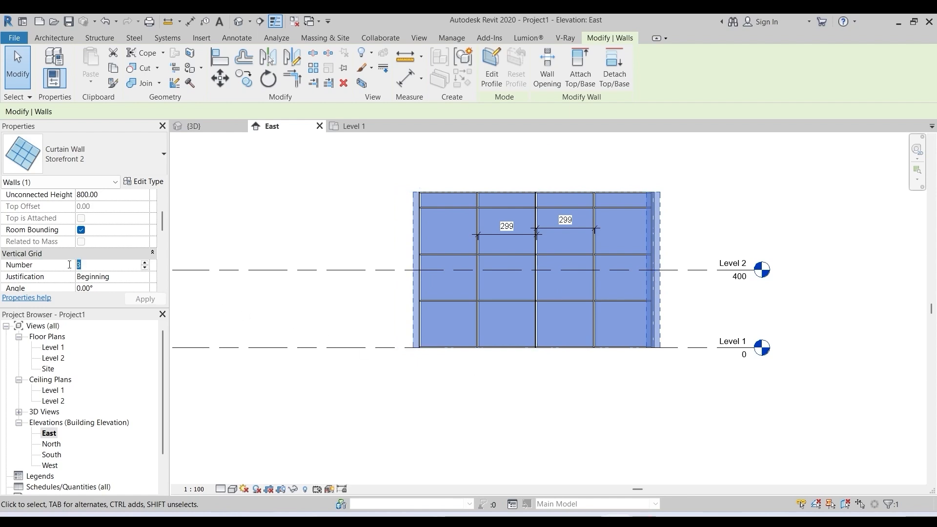
pyautogui.write('6')
pyautogui.click(142, 301)
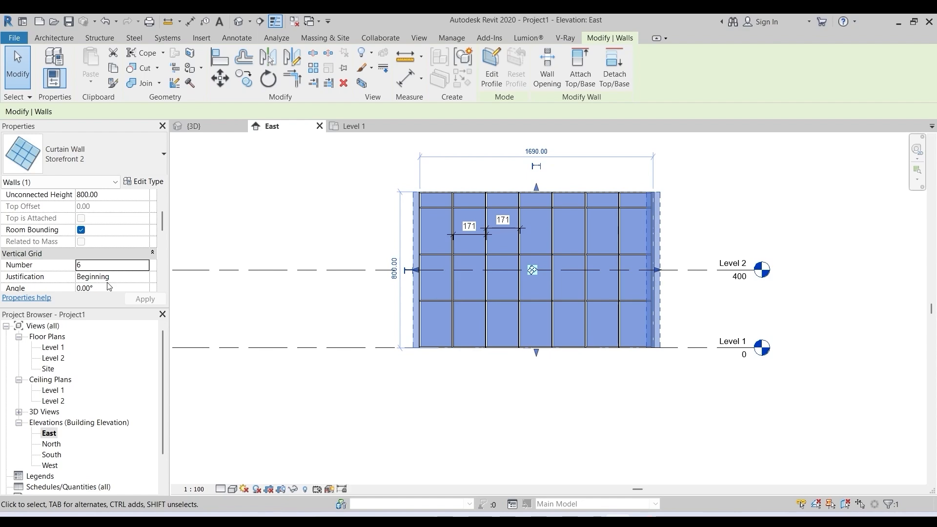
# Step: Set the Storefront 2 type's vertical grid layout to Maximum Spacing and review its horizontal grid and mullion parameters
pyautogui.click(146, 181)
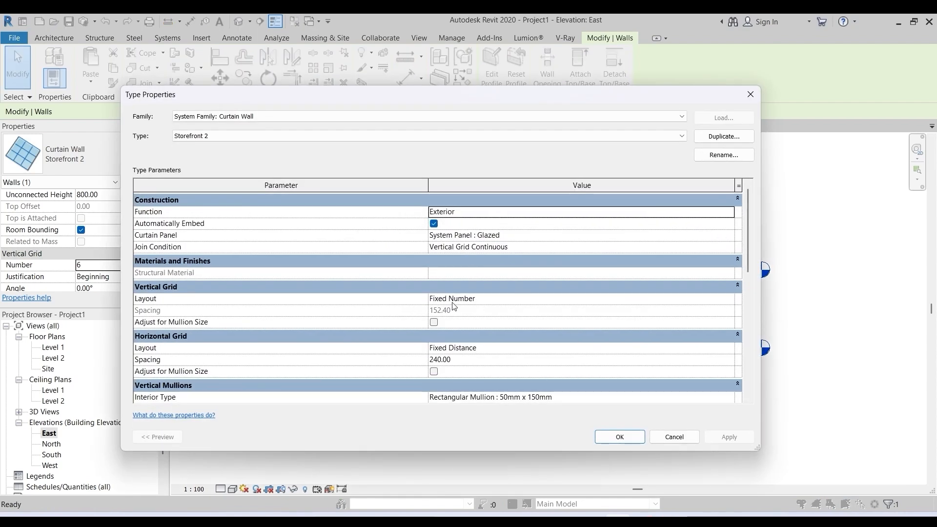
pyautogui.click(450, 298)
pyautogui.click(729, 299)
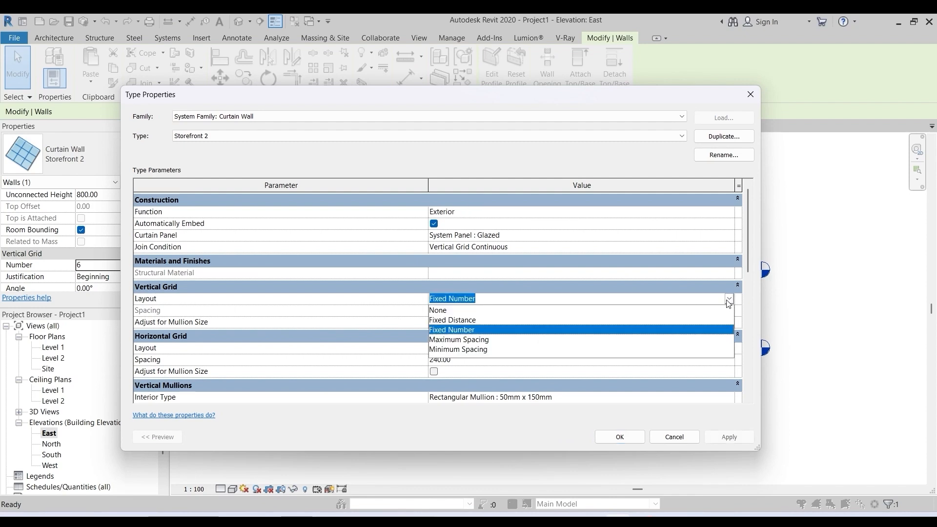
pyautogui.click(477, 340)
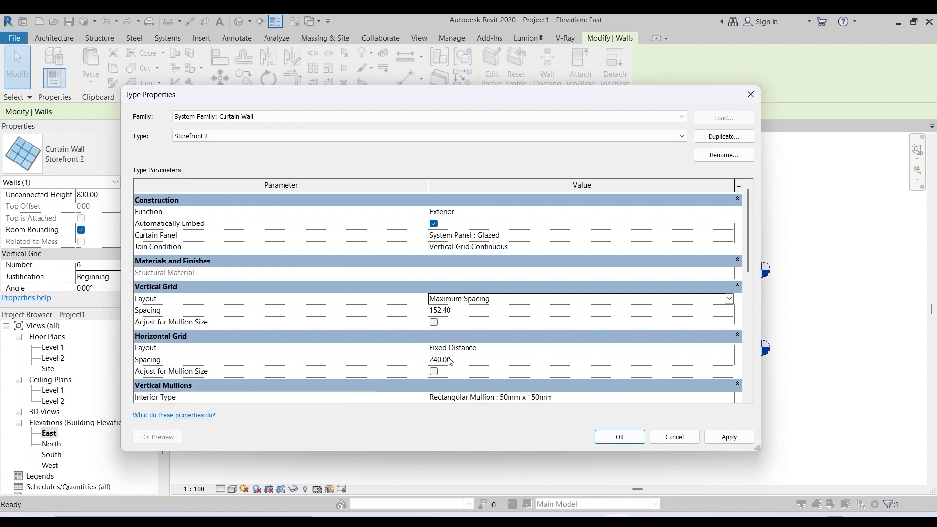
pyautogui.scroll(-2, 464, 367)
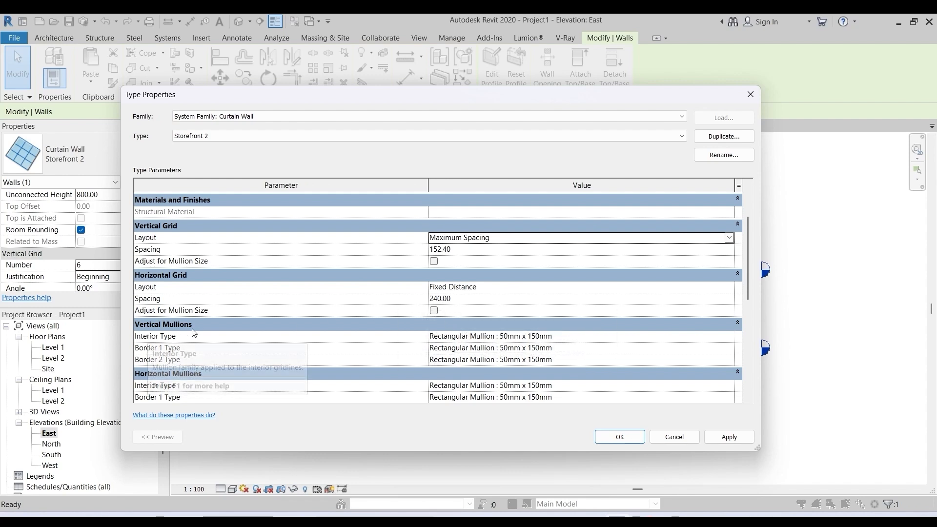
pyautogui.scroll(-2, 512, 347)
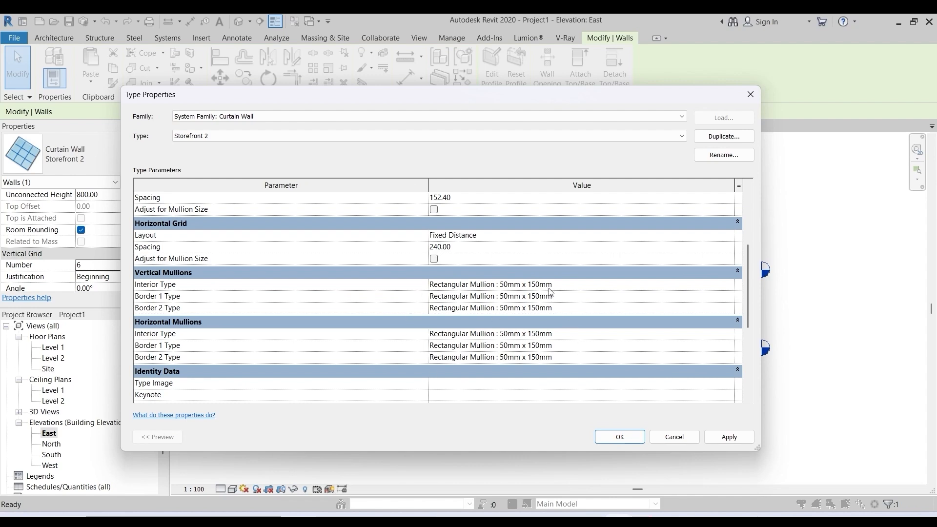
pyautogui.scroll(-1, 527, 273)
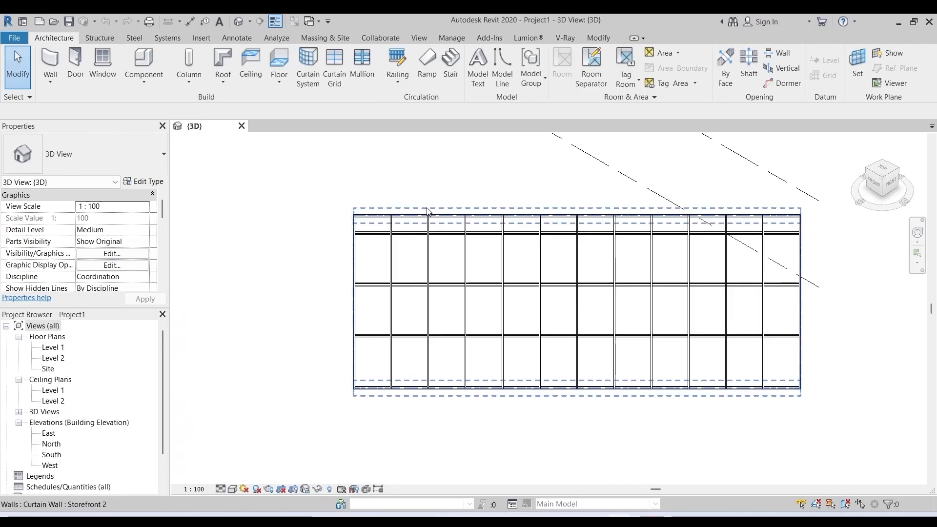
# Step: For the Storefront 2 wall in the 3D view, set the type's vertical mullion Interior Type to Rectangular Mullion : 30mm Square
pyautogui.click(428, 210)
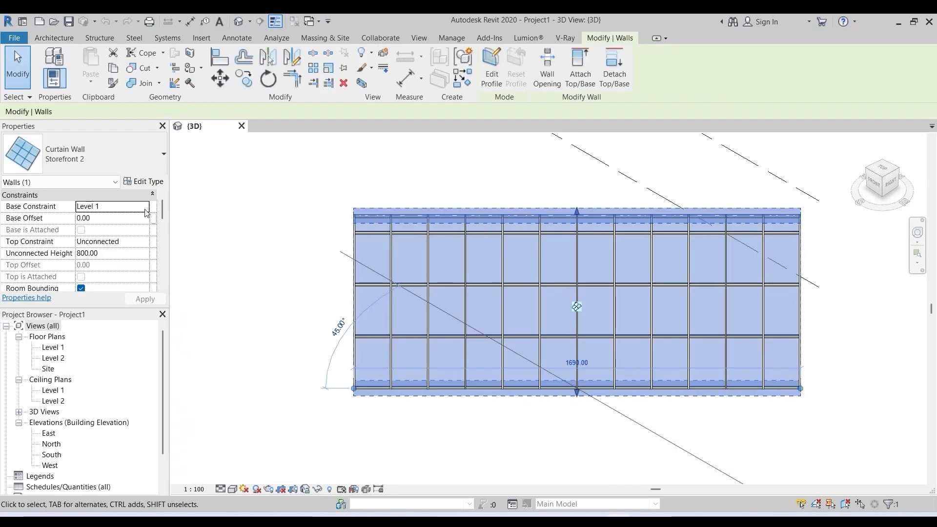
pyautogui.click(149, 183)
pyautogui.scroll(-5, 441, 355)
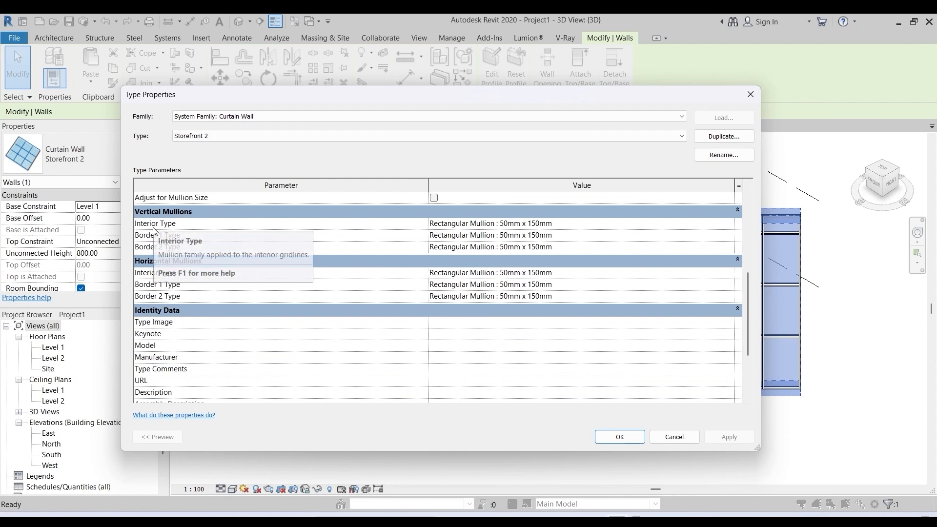
pyautogui.click(730, 225)
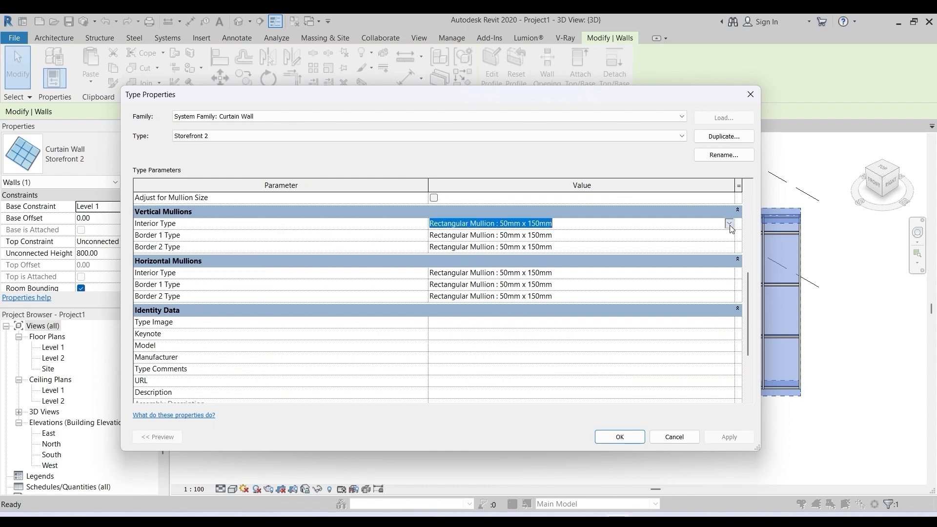
pyautogui.click(730, 225)
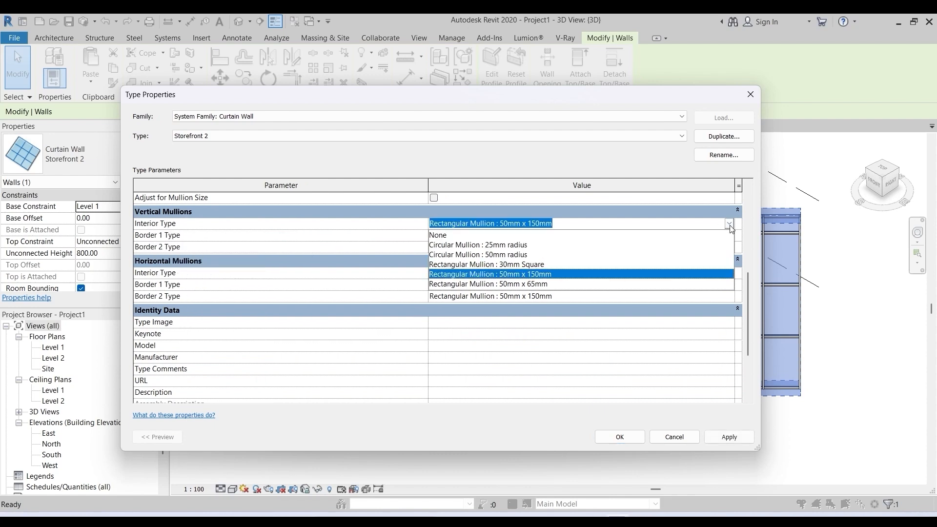
pyautogui.click(516, 265)
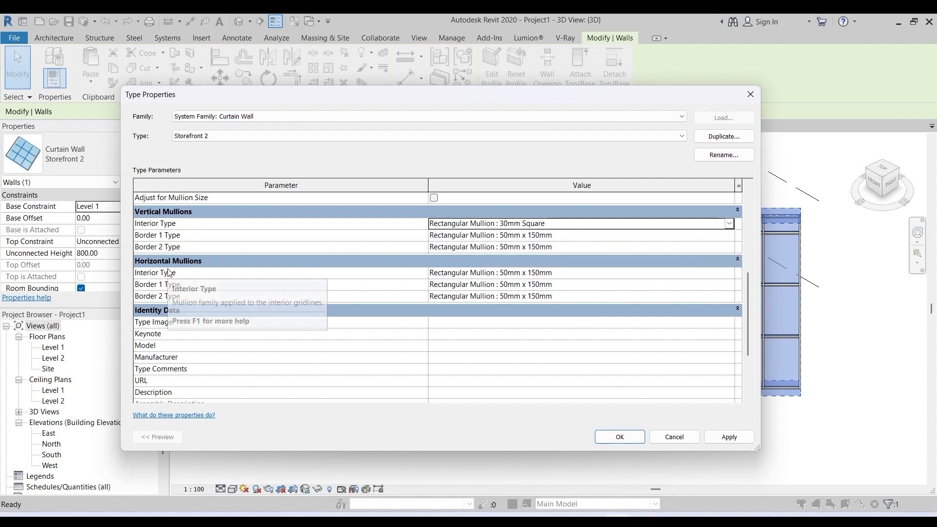
# Step: Set the Storefront 2 type's horizontal mullion Interior Type to Rectangular Mullion : 30mm Square and apply the type changes
pyautogui.click(555, 224)
pyautogui.hotkey('ctrl', 'c')
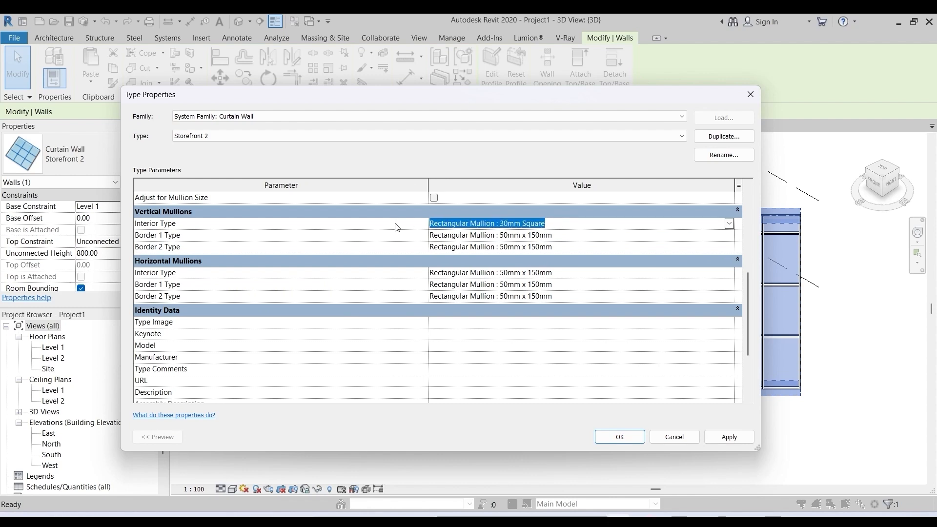
pyautogui.click(492, 273)
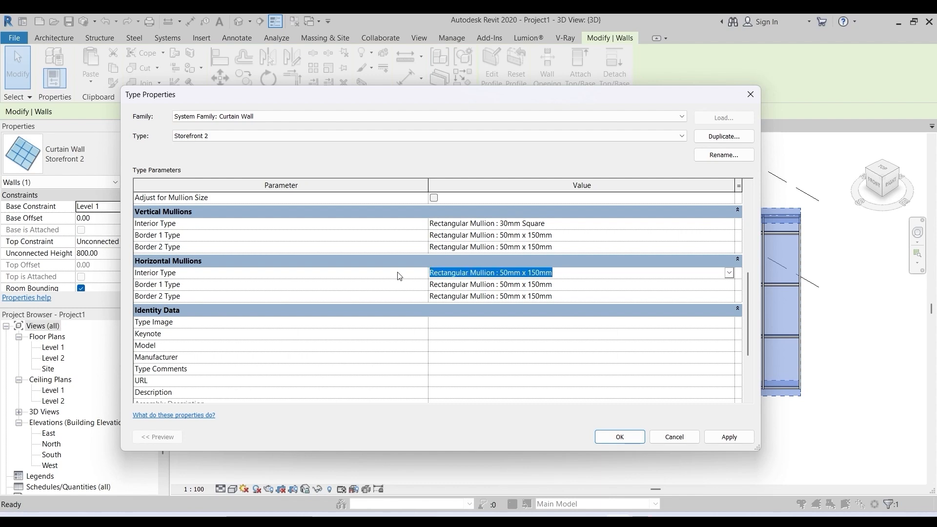
pyautogui.hotkey('ctrl', 'v')
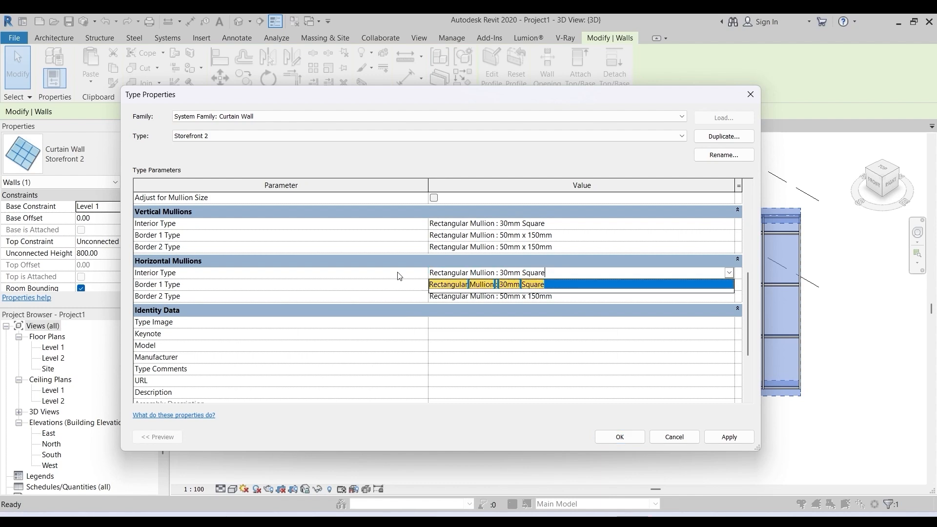
pyautogui.click(578, 276)
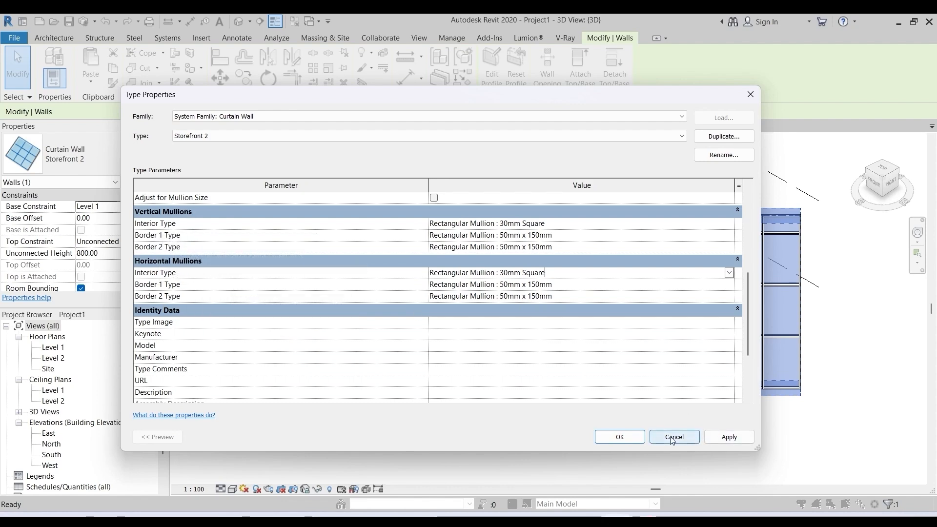
pyautogui.click(730, 437)
pyautogui.click(628, 436)
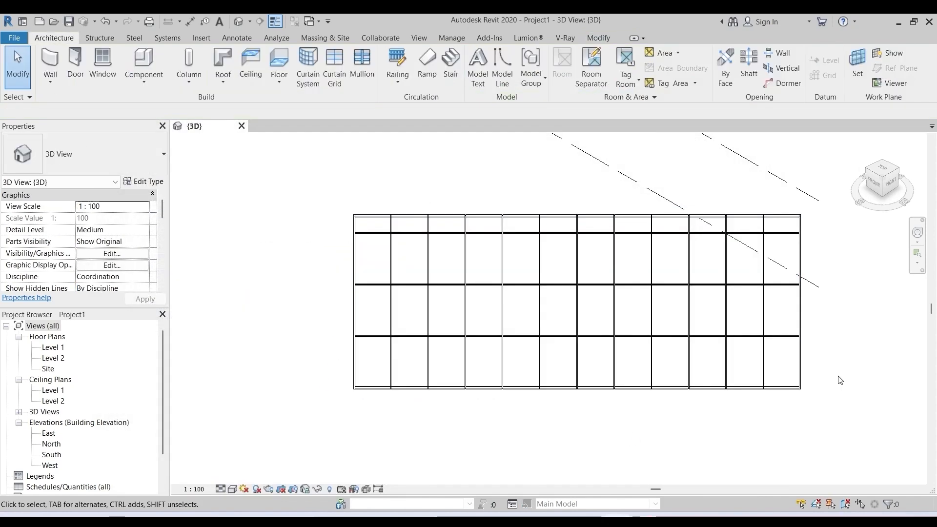
# Step: Examine the interior mullions and the top border mullion joints of the Storefront 2 wall up close from an oblique 3D angle
pyautogui.scroll(5, 571, 220)
pyautogui.scroll(5, 533, 199)
pyautogui.keyDown('shift'); pyautogui.moveTo(510, 195); pyautogui.dragTo(456, 316, button='middle'); pyautogui.keyUp('shift')
pyautogui.scroll(-4, 447, 349)
pyautogui.scroll(3, 454, 201)
pyautogui.scroll(-3, 449, 315)
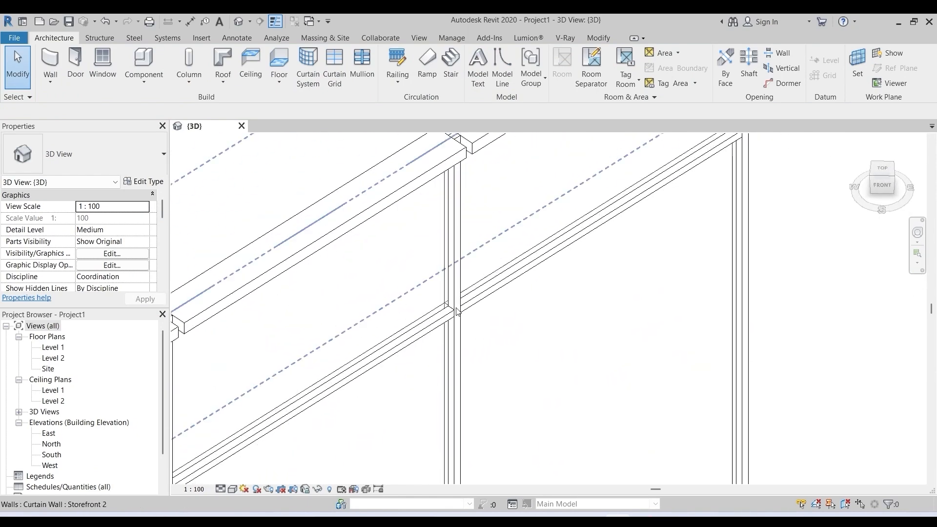
pyautogui.scroll(3, 498, 297)
pyautogui.scroll(1, 498, 297)
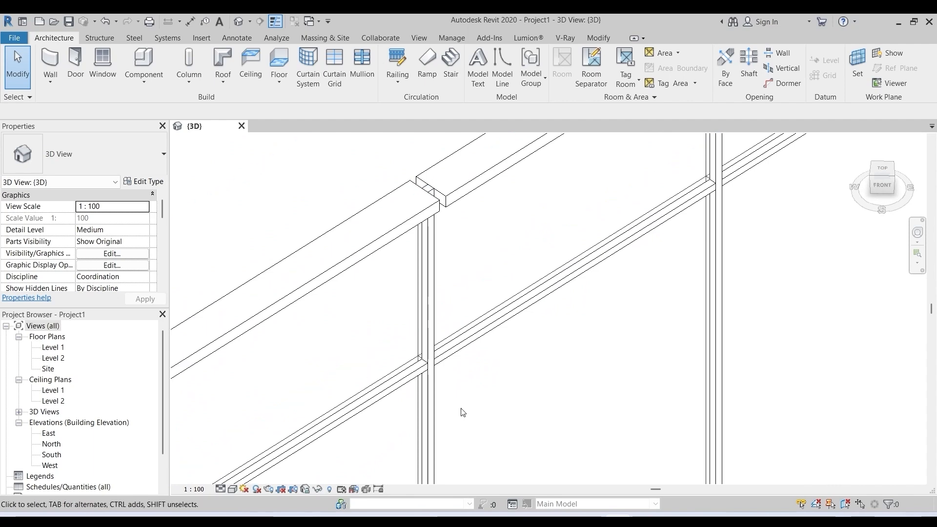
pyautogui.scroll(2, 456, 191)
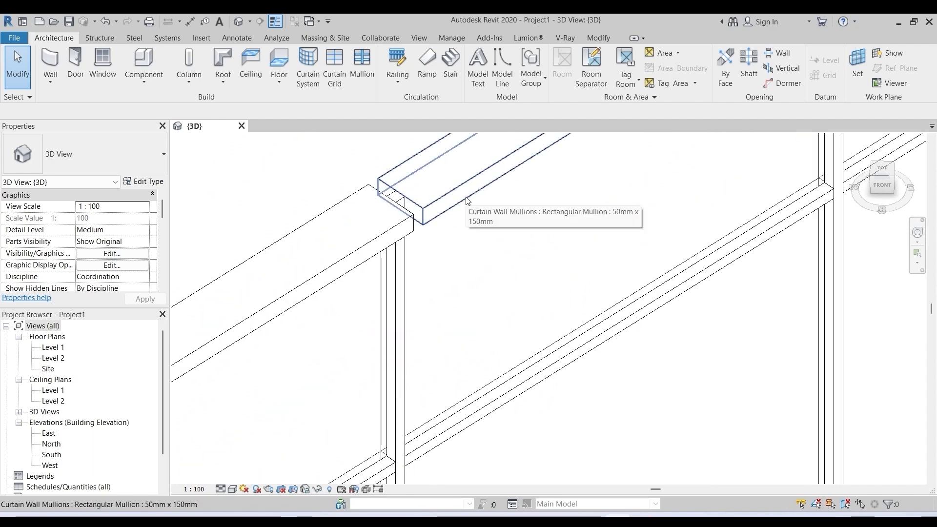
pyautogui.scroll(3, 454, 201)
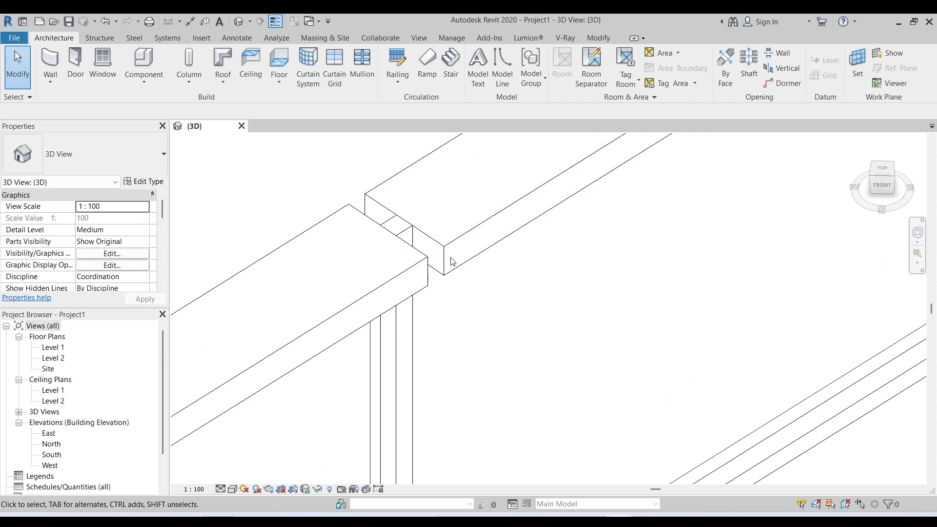
pyautogui.scroll(-1, 488, 239)
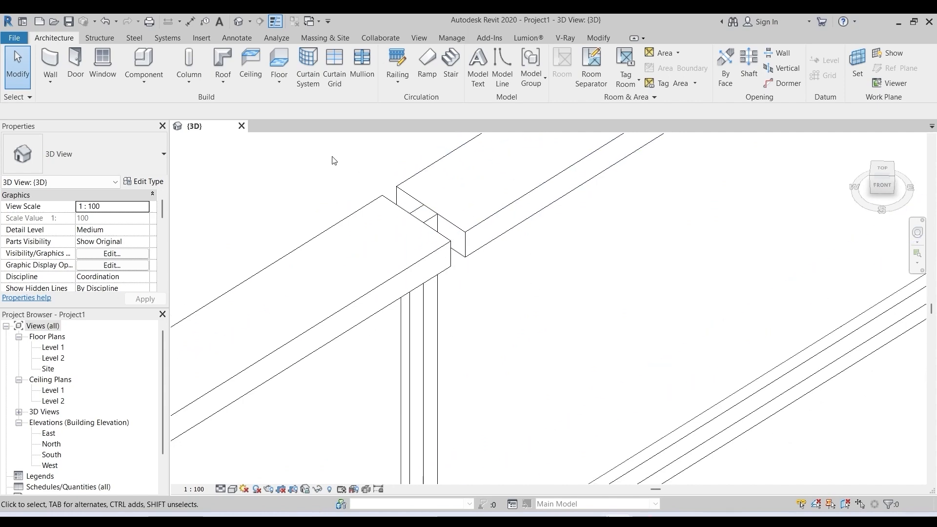
# Step: Toggle the mullion join on a top border mullion so that it runs continuously over the vertical mullion
pyautogui.scroll(1, 458, 274)
pyautogui.click(436, 254)
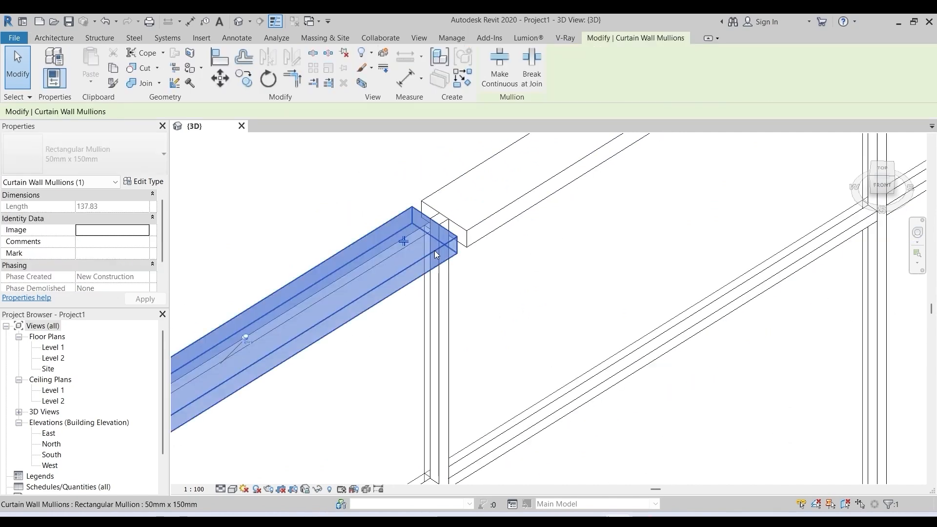
pyautogui.click(403, 243)
pyautogui.click(529, 279)
pyautogui.scroll(-5, 648, 220)
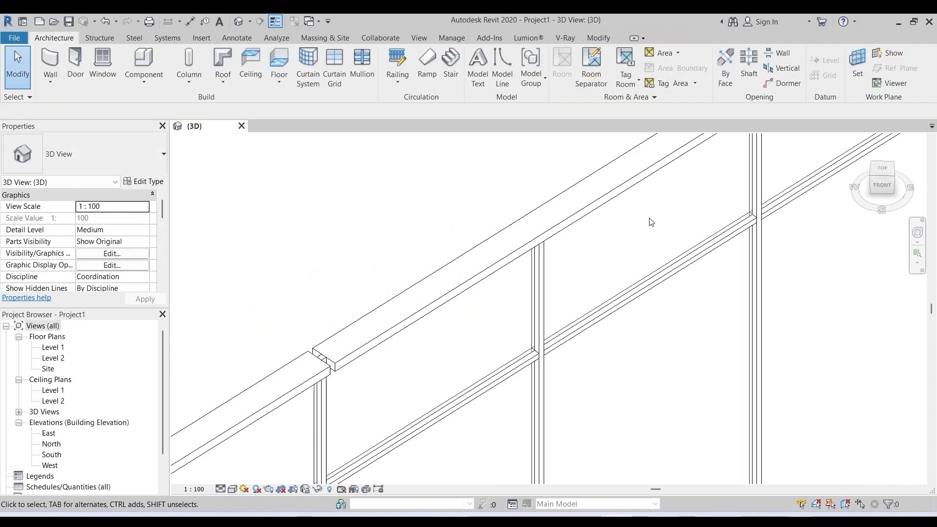
pyautogui.scroll(3, 429, 316)
pyautogui.scroll(2, 429, 319)
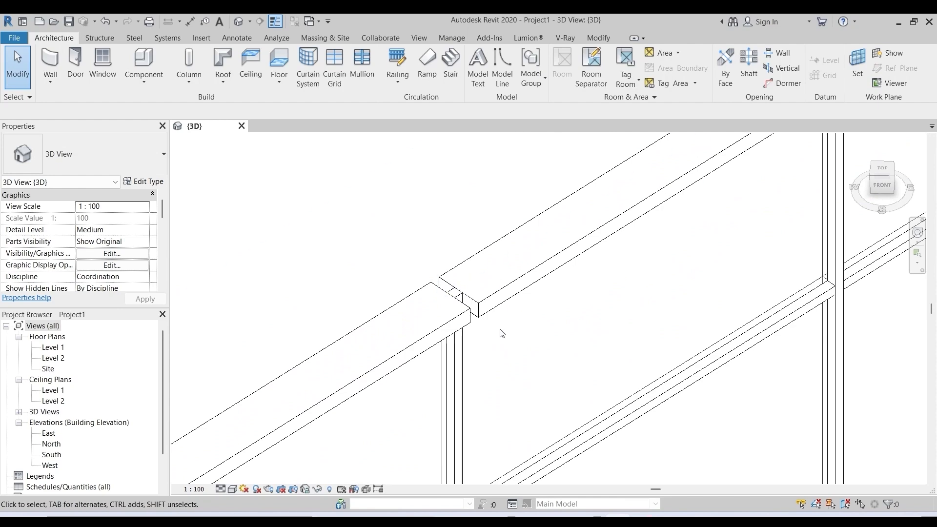
# Step: Make the adjacent top border mullion continuous at the next broken joint along the wall
pyautogui.click(379, 326)
pyautogui.click(383, 314)
pyautogui.scroll(-3, 337, 425)
pyautogui.click(473, 352)
pyautogui.scroll(-2, 473, 353)
pyautogui.moveTo(647, 214); pyautogui.dragTo(469, 354, button='middle')
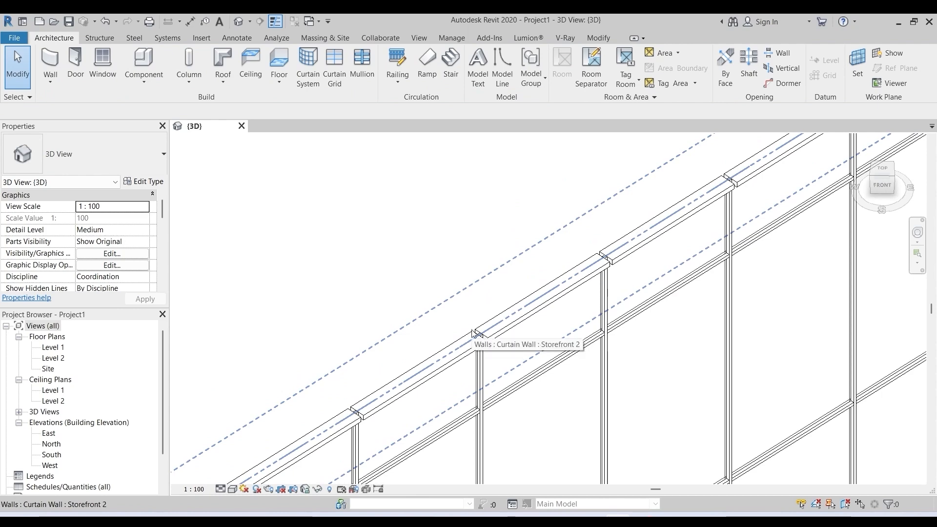
# Step: Place a short Storefront 2 curtain wall, 800 high from Level 1, in an empty area of the 3D view
pyautogui.scroll(-6, 458, 232)
pyautogui.click(423, 242)
pyautogui.click(560, 273)
pyautogui.click(553, 168)
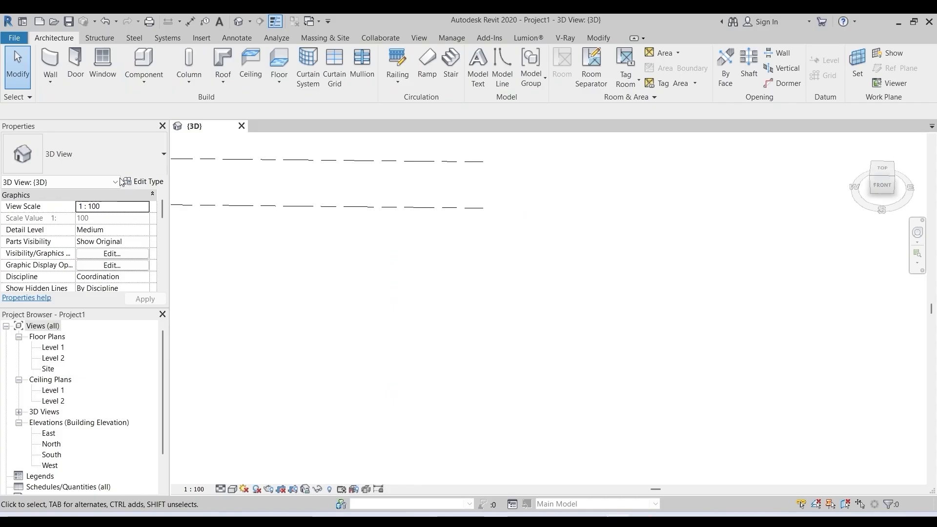
pyautogui.click(158, 150)
pyautogui.click(51, 62)
pyautogui.click(164, 155)
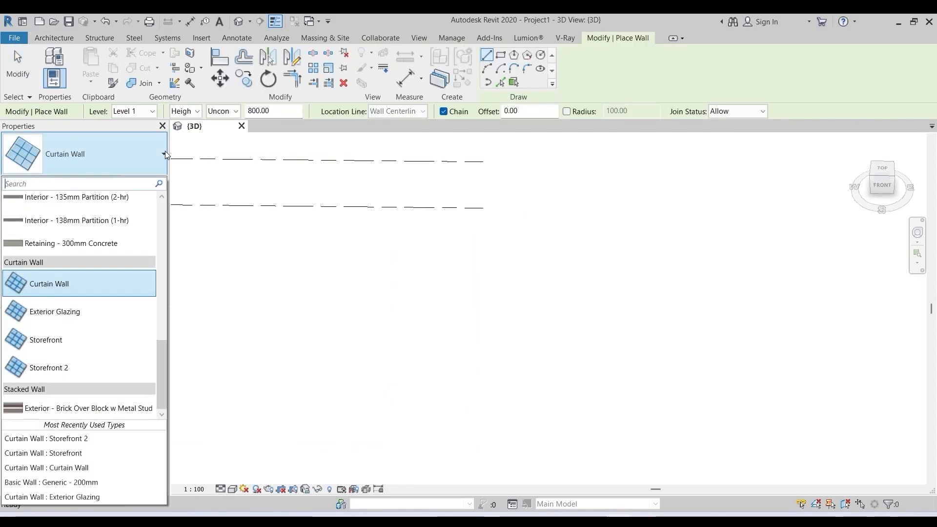
pyautogui.click(62, 373)
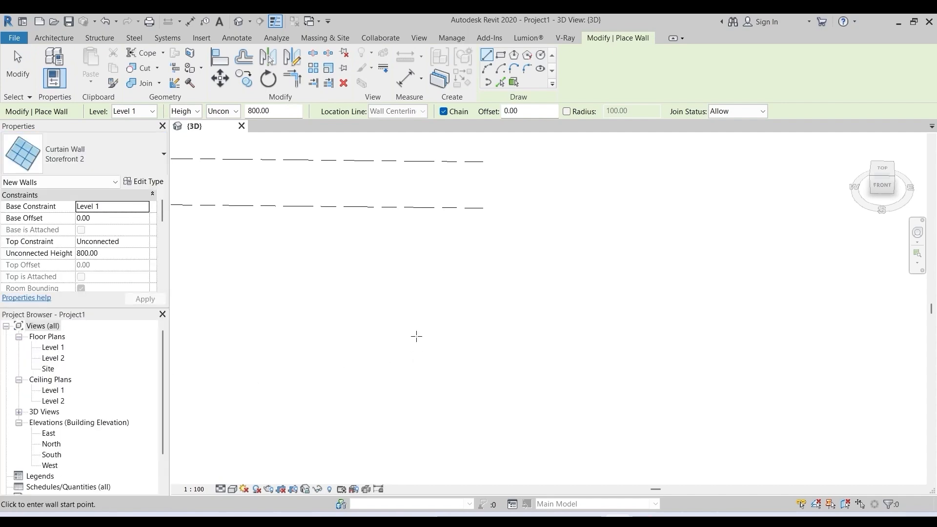
pyautogui.click(401, 332)
pyautogui.click(487, 293)
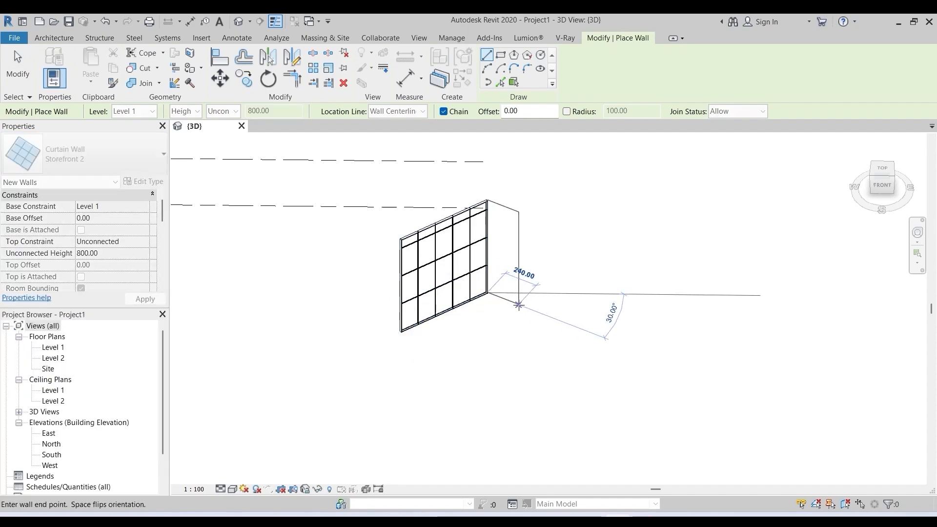
pyautogui.press('Escape')
pyautogui.press('Escape')
# Step: On the new Storefront 2 wall, toggle the join of the first top border mullion to make it continuous at its joint
pyautogui.scroll(10, 430, 225)
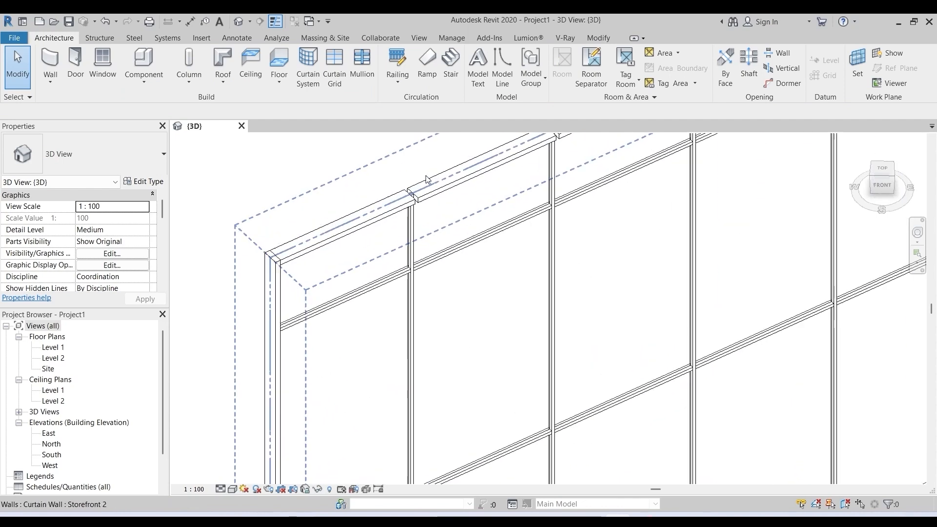
pyautogui.moveTo(424, 188); pyautogui.dragTo(328, 347, button='middle')
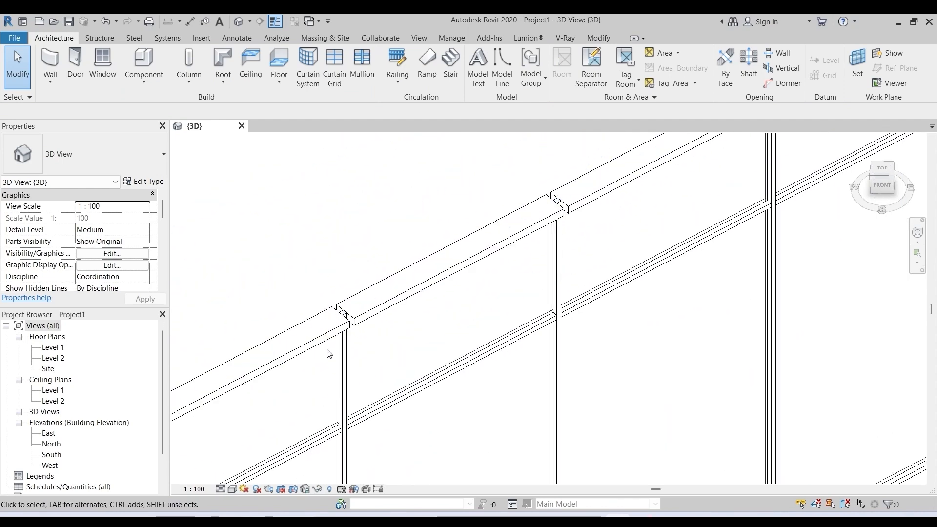
pyautogui.click(324, 336)
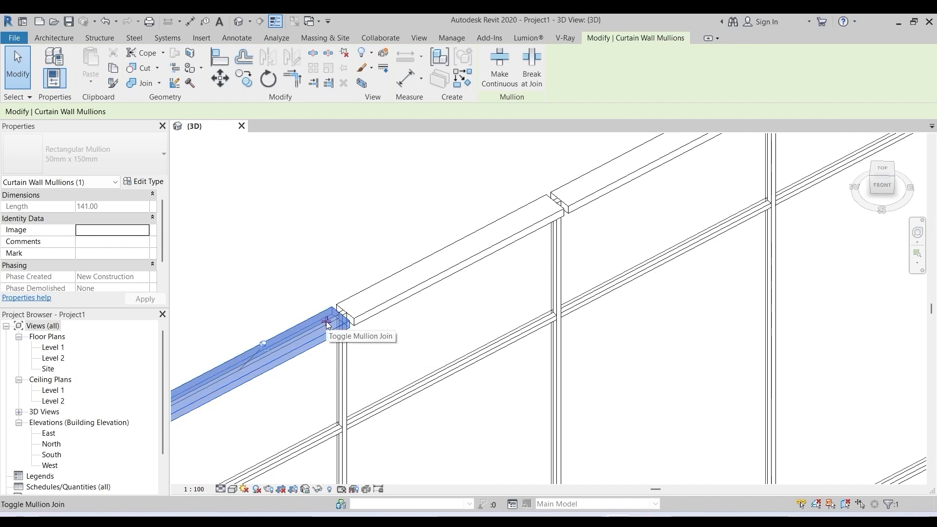
pyautogui.click(327, 323)
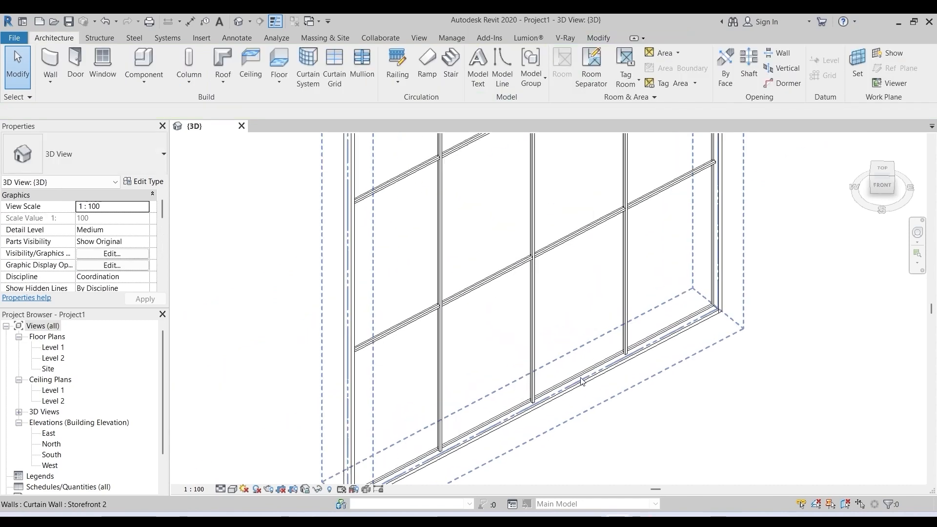
# Step: Unpin the new wall's middle horizontal grid line and set its distance to the grid line above to 150
pyautogui.scroll(1, 582, 381)
pyautogui.scroll(-2, 483, 445)
pyautogui.moveTo(490, 445); pyautogui.dragTo(579, 368, button='middle')
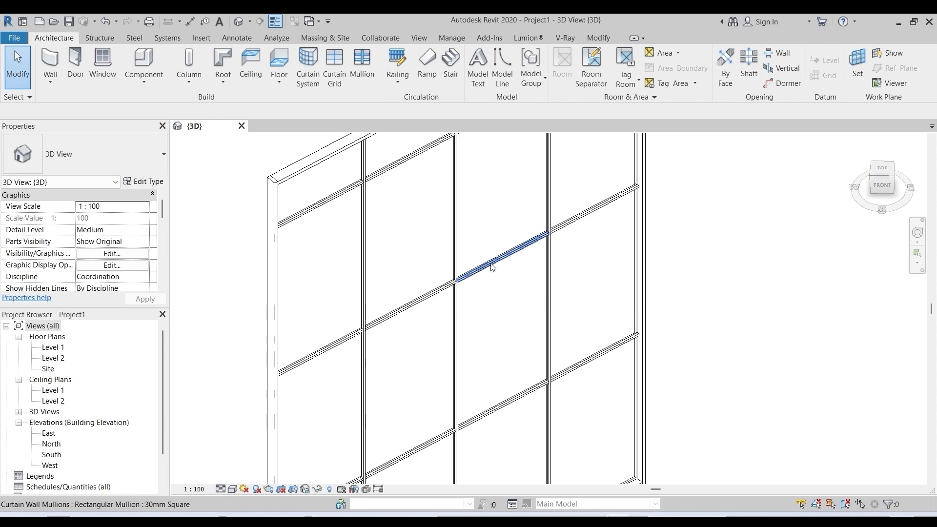
pyautogui.press('Tab')
pyautogui.press('Tab')
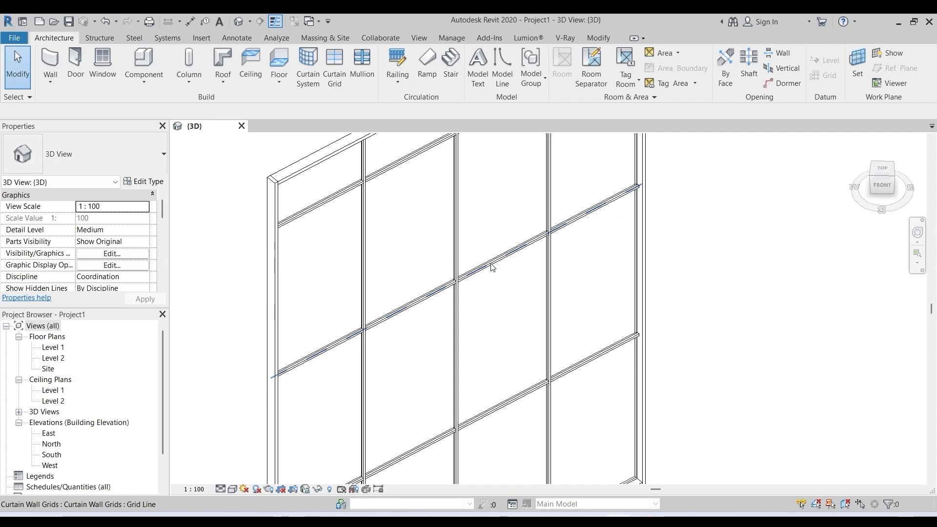
pyautogui.click(492, 267)
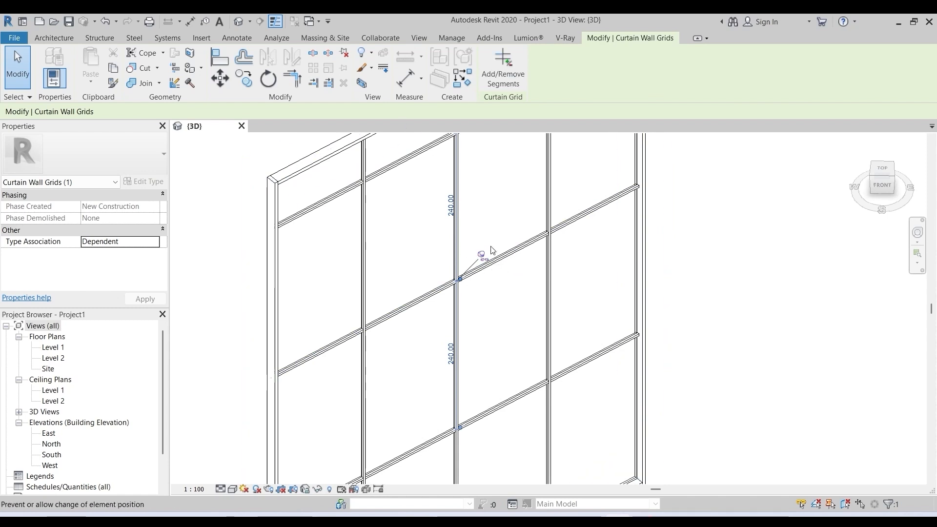
pyautogui.click(344, 54)
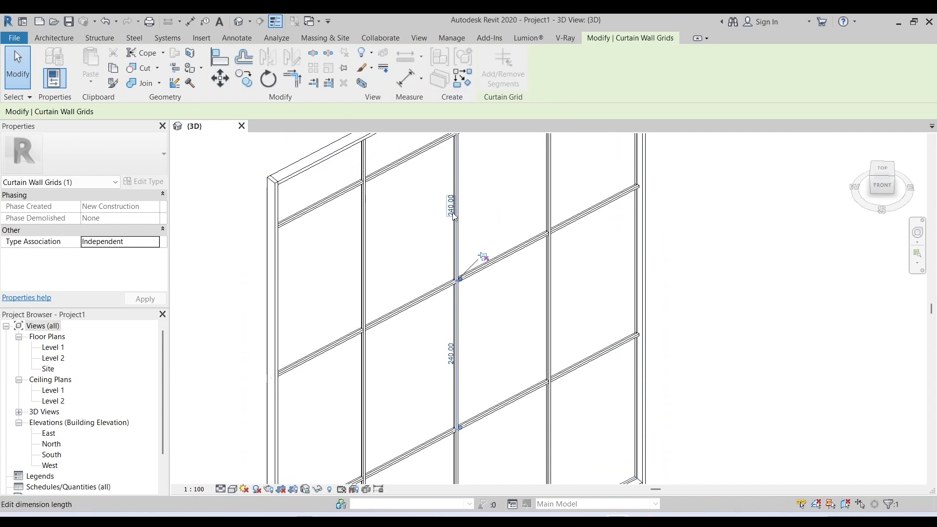
pyautogui.click(453, 216)
pyautogui.write('150')
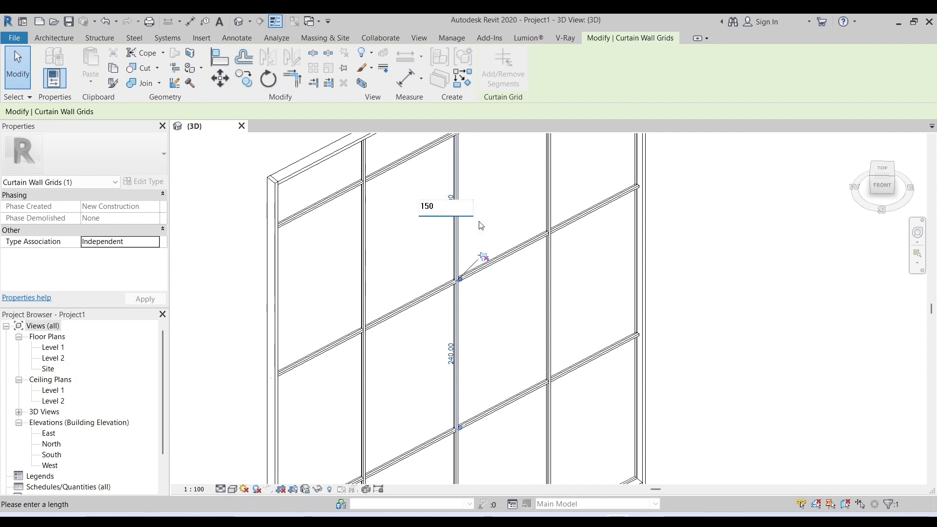
pyautogui.press('Return')
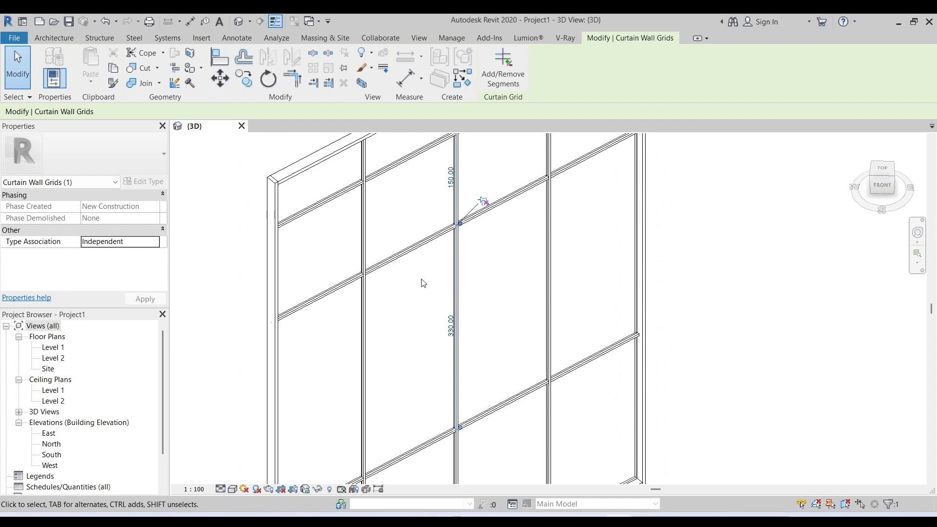
# Step: Set the unpinned horizontal grid line's distance to the grid line below to 150
pyautogui.click(450, 326)
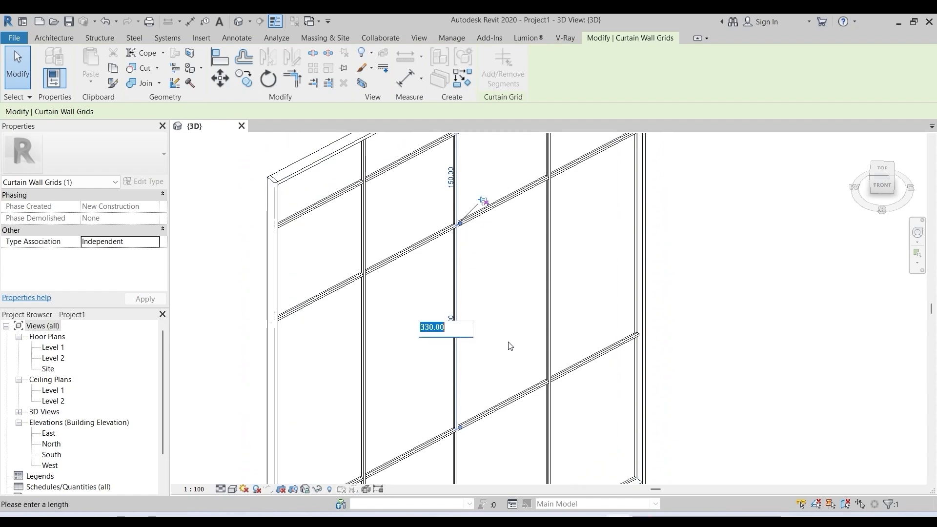
pyautogui.write('150')
pyautogui.press('Return')
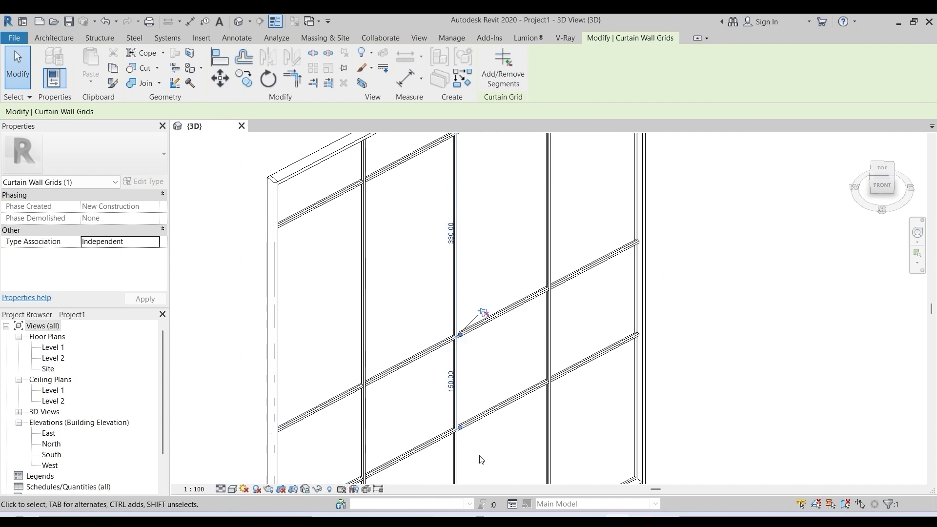
pyautogui.click(791, 324)
# Step: Reselect the unpinned horizontal grid line and change its upper spacing to 150, leaving it nearer the wall's top
pyautogui.scroll(-1, 313, 264)
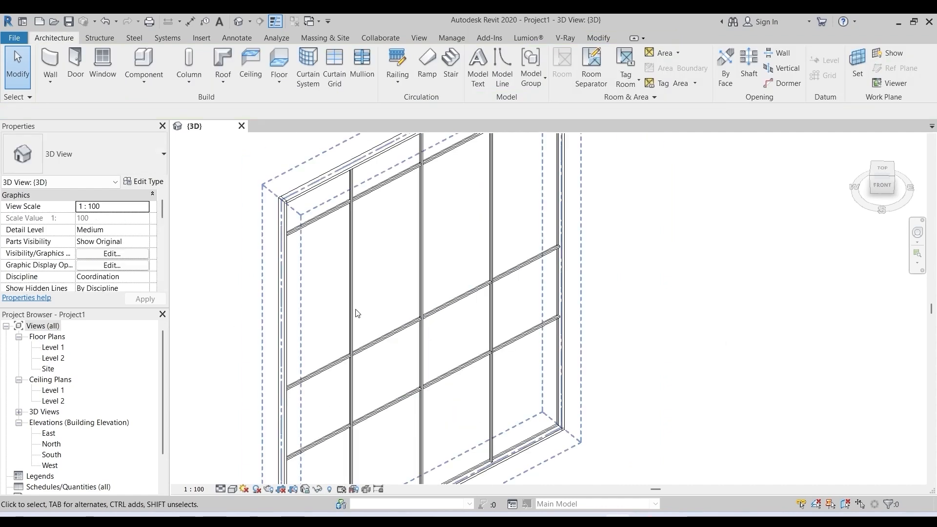
pyautogui.scroll(-1, 486, 244)
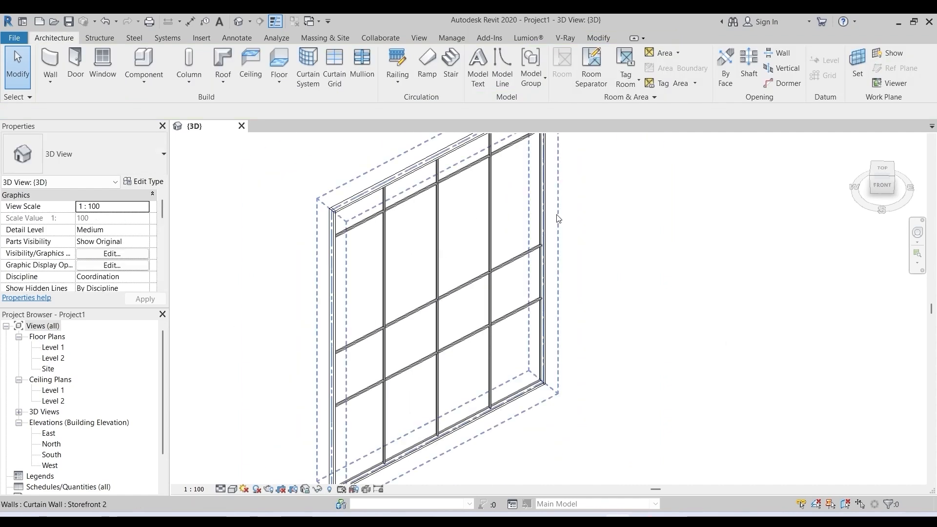
pyautogui.click(423, 309)
pyautogui.click(413, 241)
pyautogui.write('150')
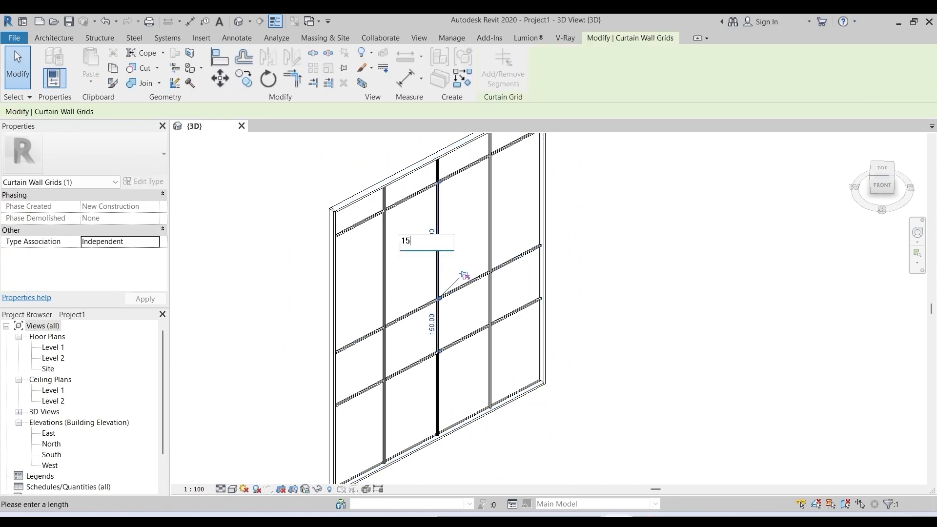
pyautogui.press('Return')
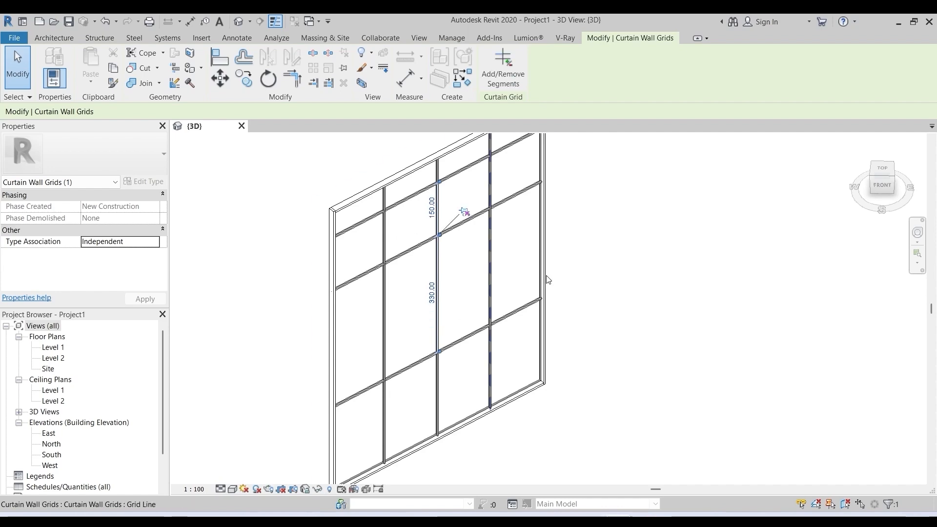
pyautogui.press('Escape')
pyautogui.moveTo(435, 272); pyautogui.dragTo(403, 308, button='middle')
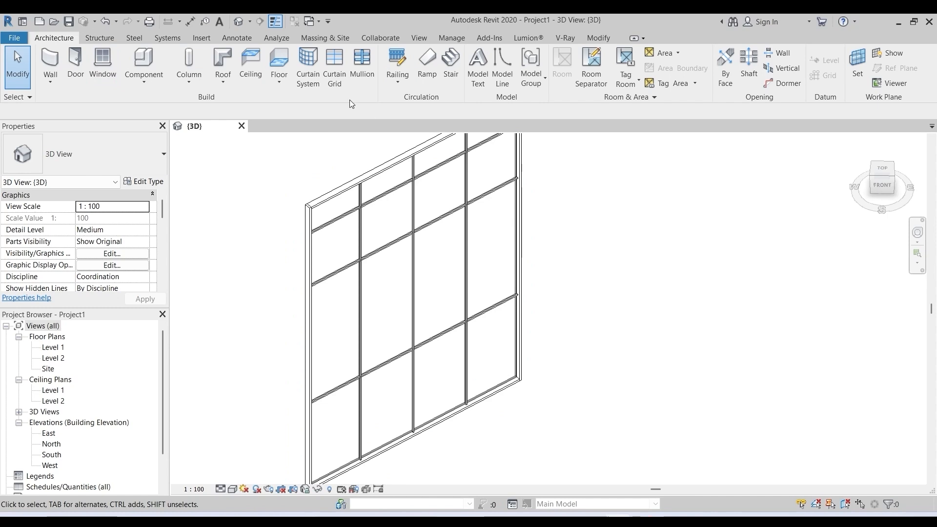
# Step: Add a horizontal curtain grid line across all segments, about 140 below the second line and 190 above the lowest line
pyautogui.click(337, 65)
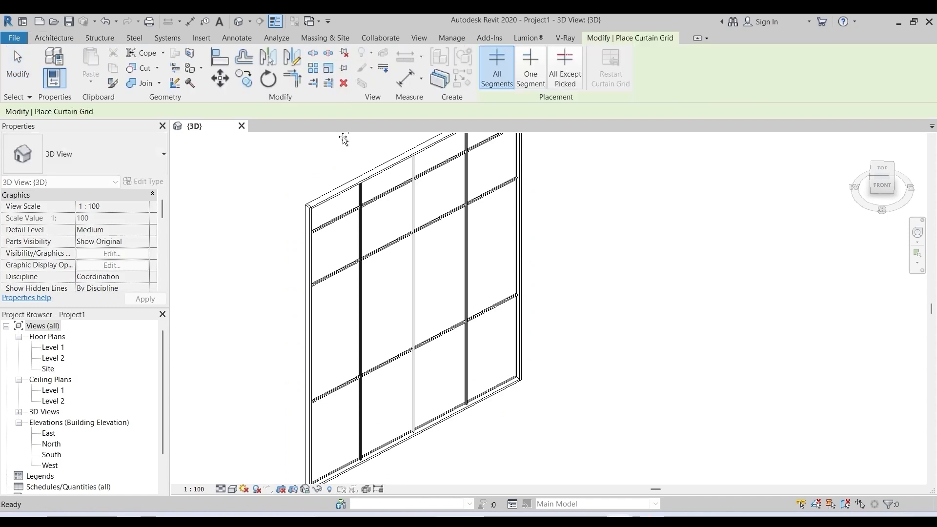
pyautogui.click(497, 82)
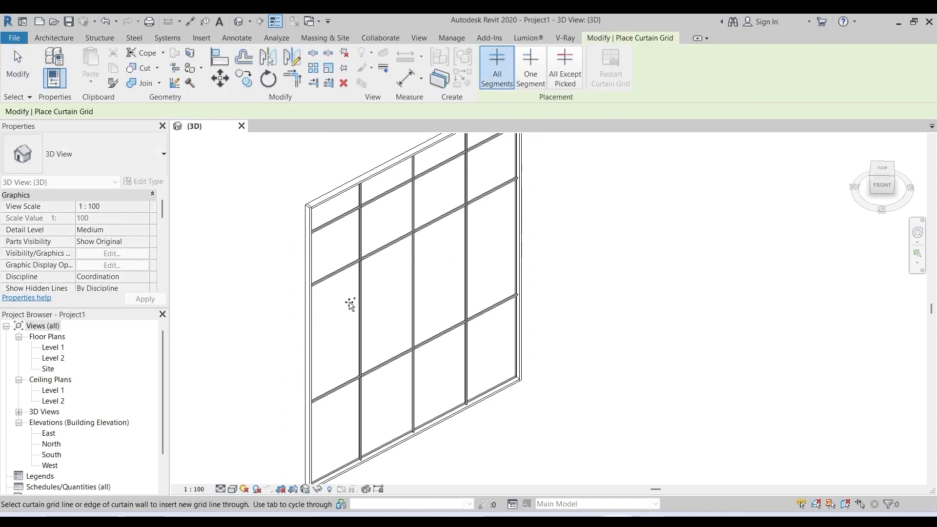
pyautogui.click(312, 336)
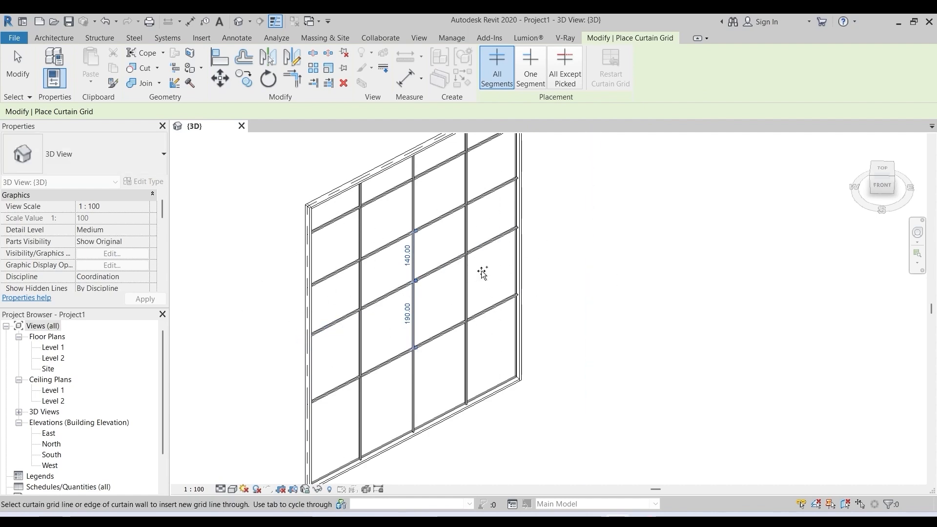
pyautogui.press('Escape')
pyautogui.press('Escape')
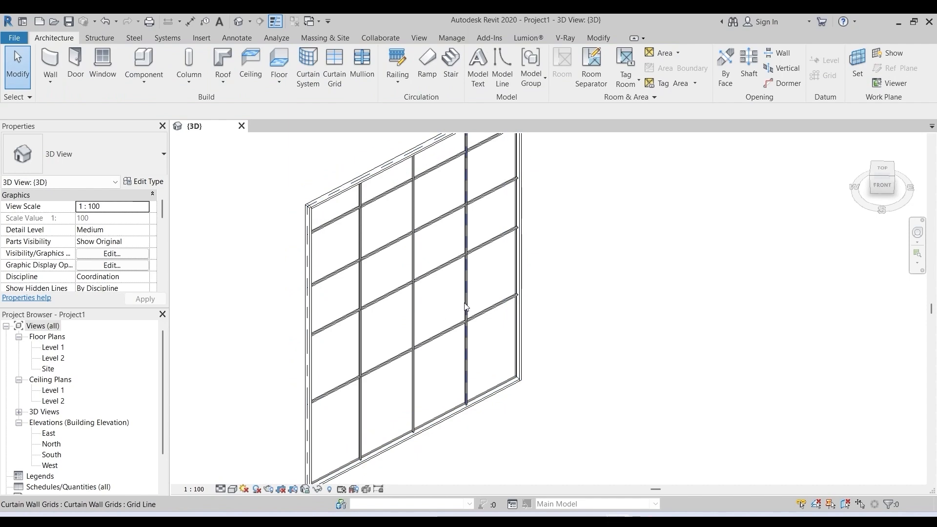
# Step: Add single-segment vertical grid lines at the midpoints of the two central panels directly above the new horizontal line
pyautogui.click(334, 68)
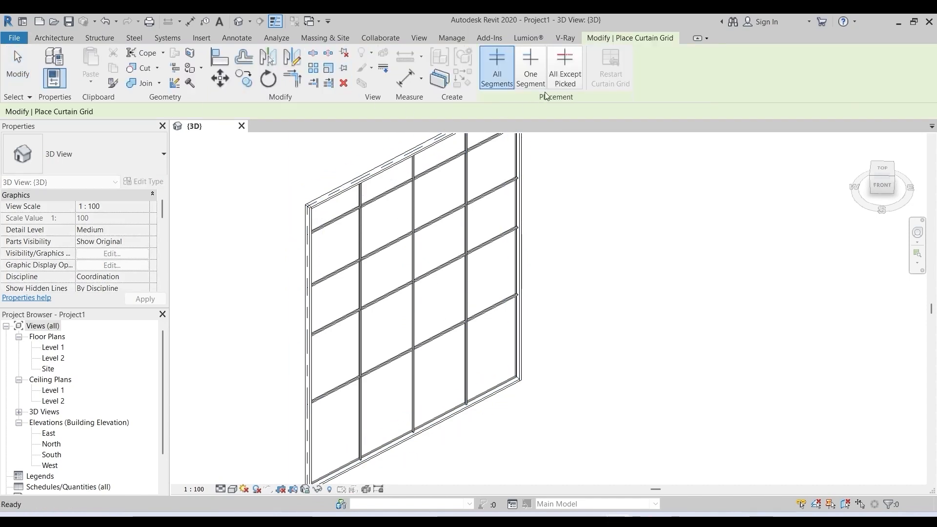
pyautogui.click(530, 68)
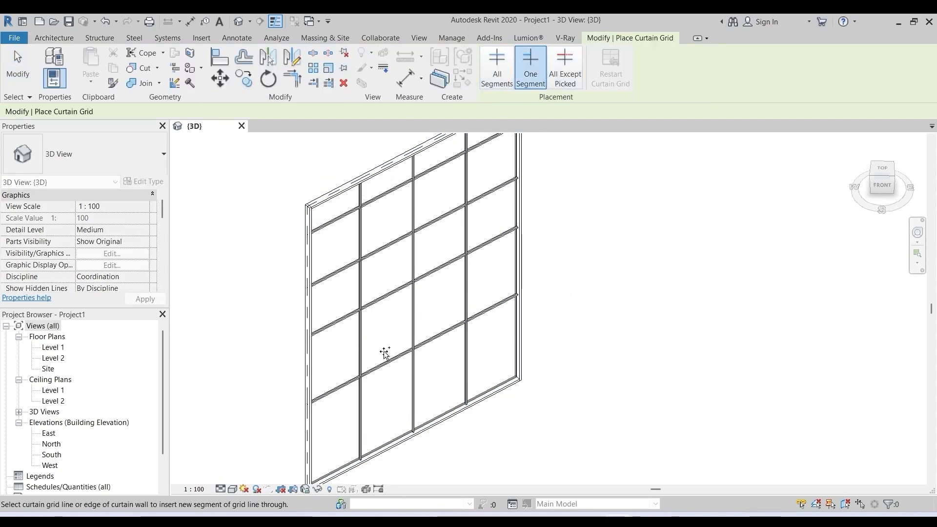
pyautogui.click(391, 291)
pyautogui.click(444, 259)
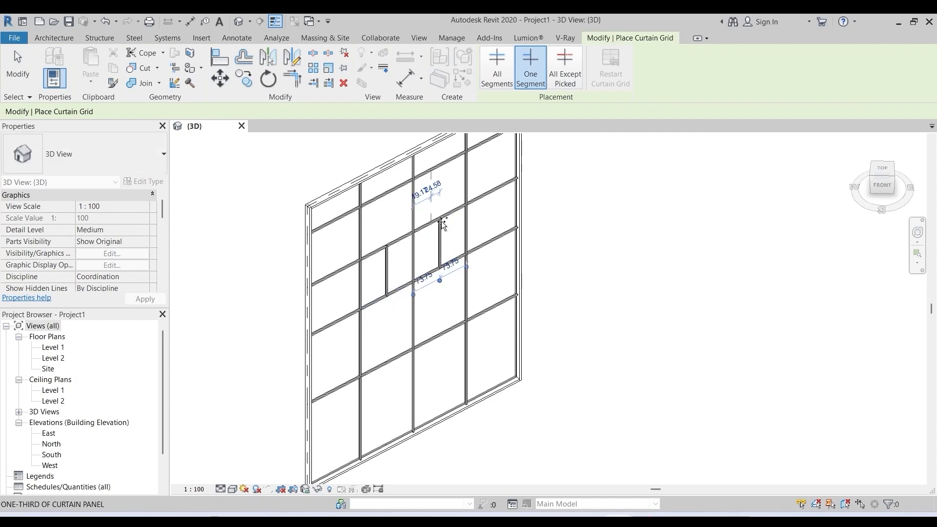
pyautogui.press('Escape')
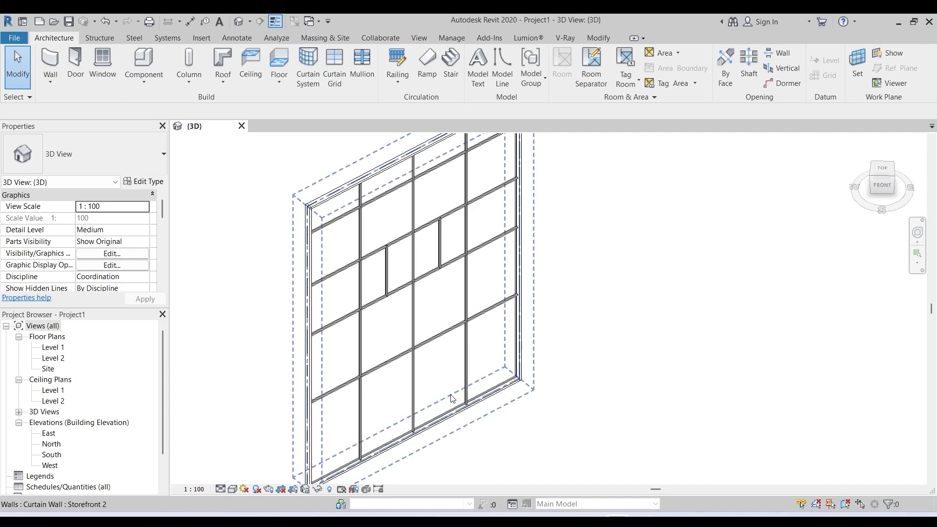
# Step: Remove the bottom-row segment of the wall's middle vertical grid line to merge the two central bottom panels
pyautogui.click(415, 382)
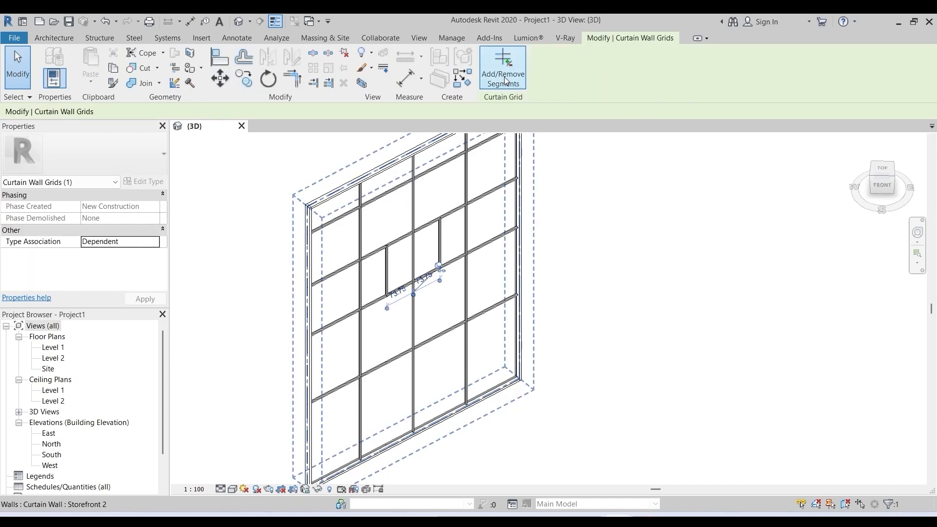
pyautogui.click(505, 81)
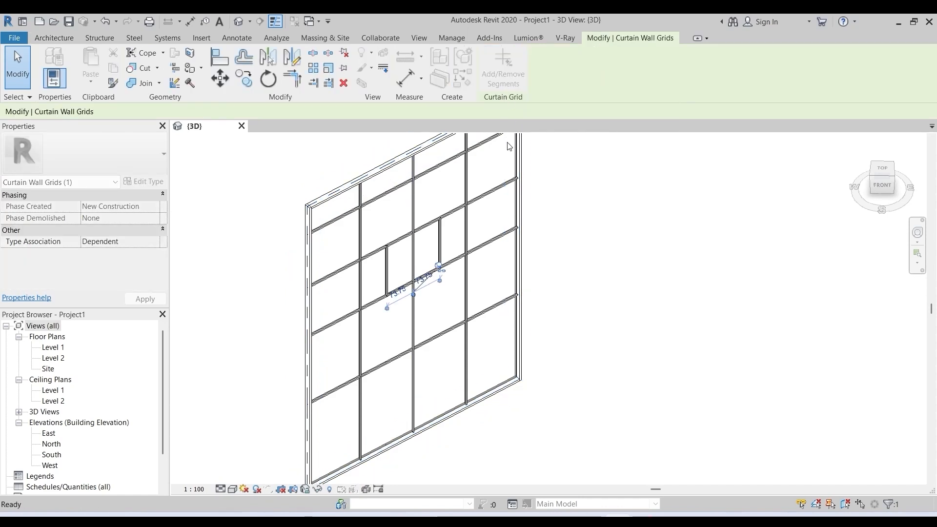
pyautogui.click(415, 387)
pyautogui.scroll(3, 421, 395)
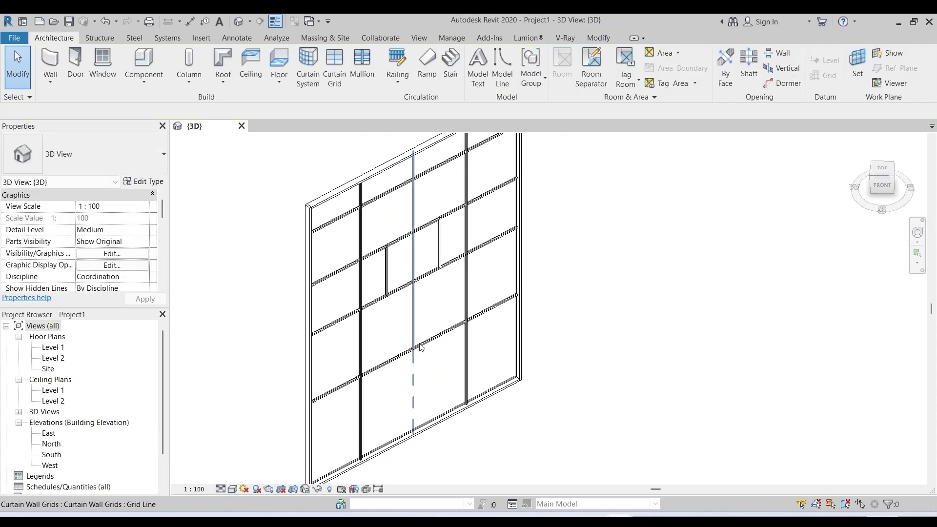
pyautogui.scroll(3, 393, 373)
pyautogui.click(464, 352)
pyautogui.press('Escape')
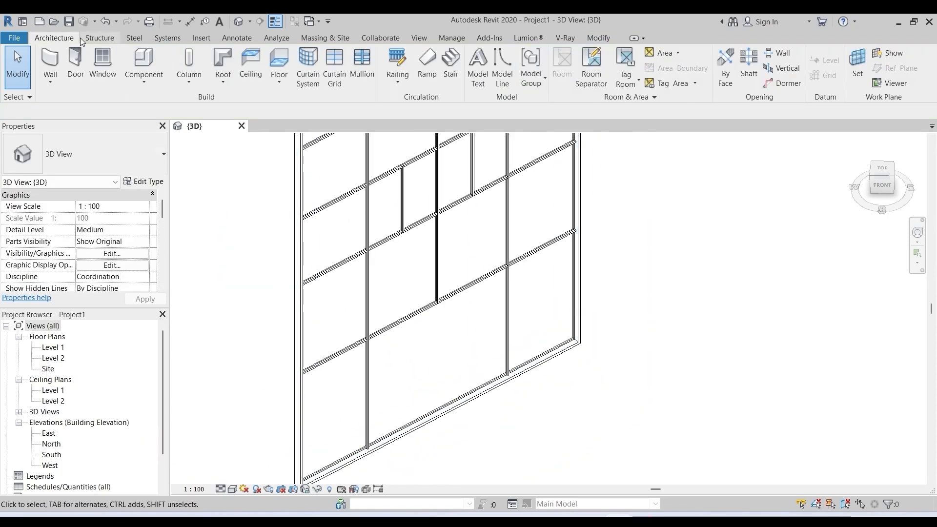
# Step: Add two single-segment vertical grid lines in the merged bottom panel, in line with the short segments above
pyautogui.click(329, 66)
pyautogui.click(530, 69)
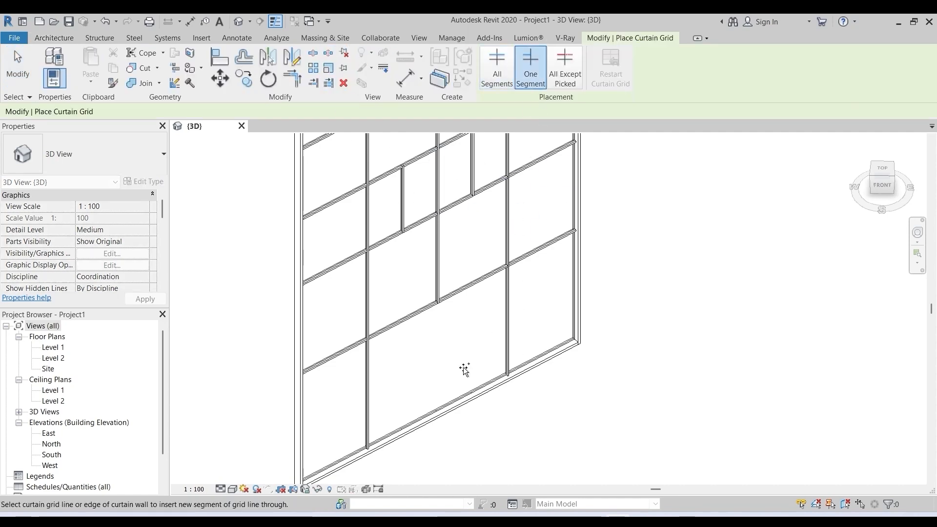
pyautogui.click(403, 326)
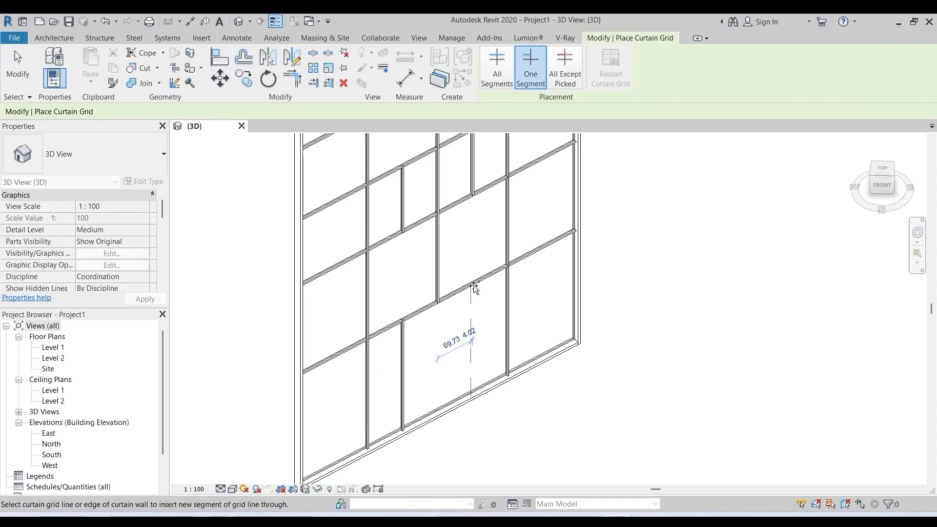
pyautogui.click(477, 287)
pyautogui.press('Escape')
pyautogui.press('Escape')
# Step: Change the narrow panel beside the first short vertical segment in the middle row to System Panel Solid
pyautogui.scroll(2, 361, 298)
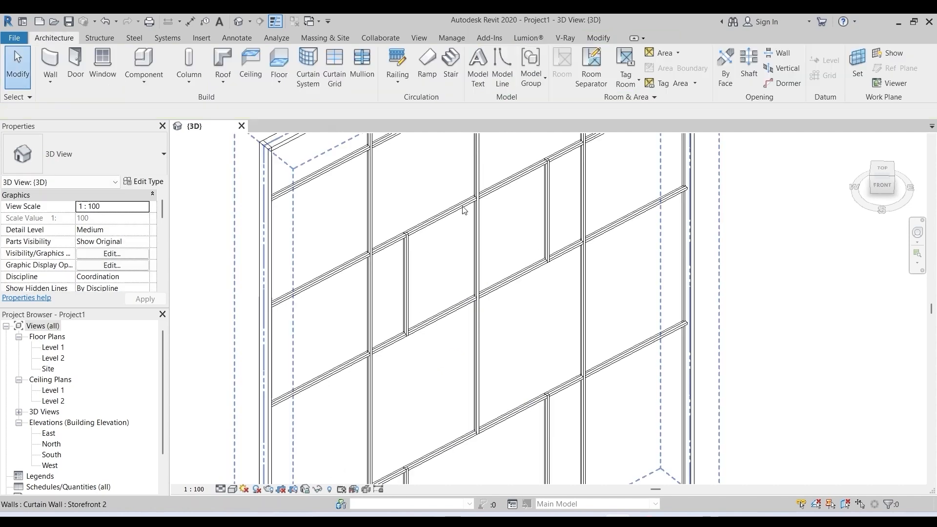
pyautogui.click(405, 301)
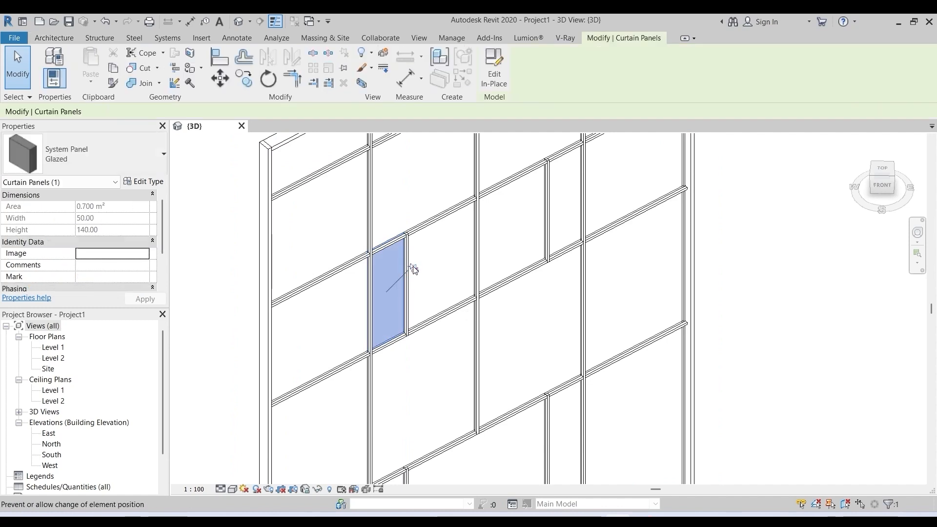
pyautogui.click(163, 156)
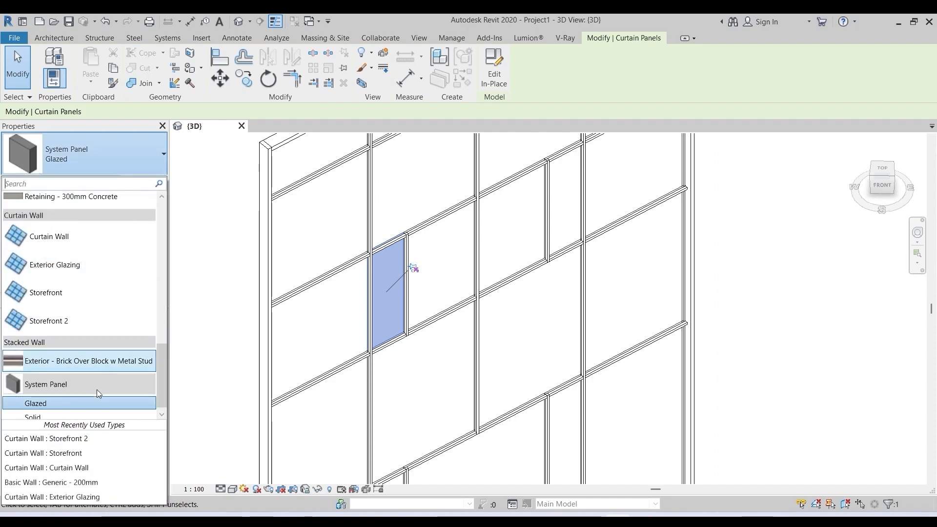
pyautogui.click(35, 417)
pyautogui.click(448, 259)
pyautogui.scroll(3, 391, 294)
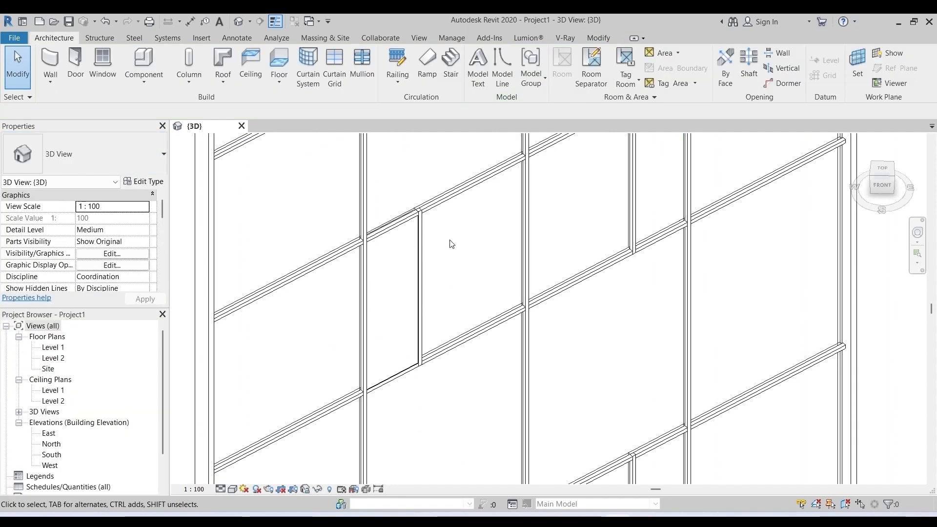
# Step: Switch the 3D view's visual style to Shaded
pyautogui.scroll(-2, 449, 243)
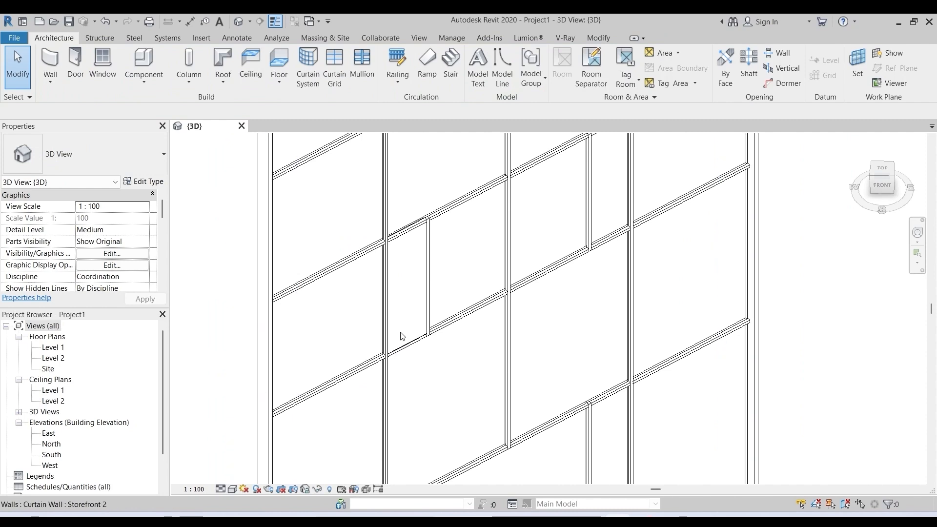
pyautogui.click(232, 490)
pyautogui.click(248, 440)
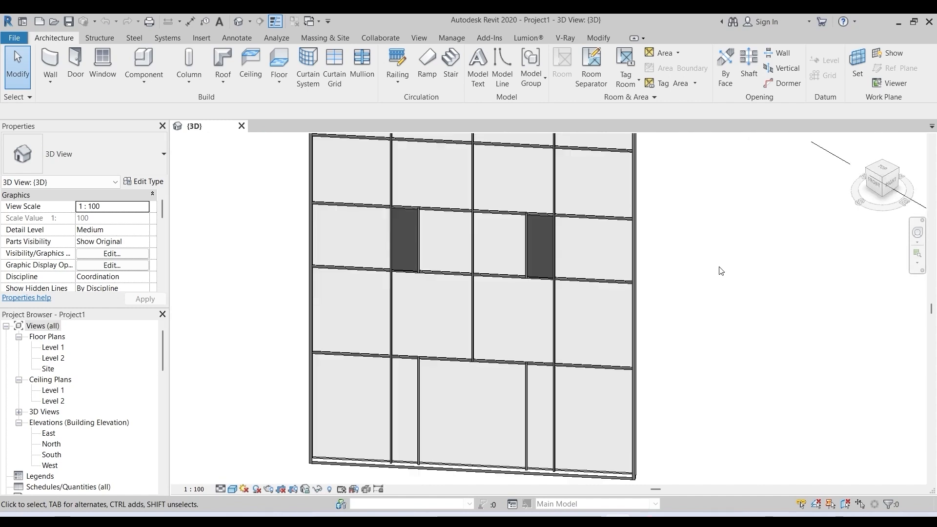
# Step: Select all panels along the horizontal grid of the row above the solid panels, create a displacement set from them and pin it
pyautogui.click(469, 173)
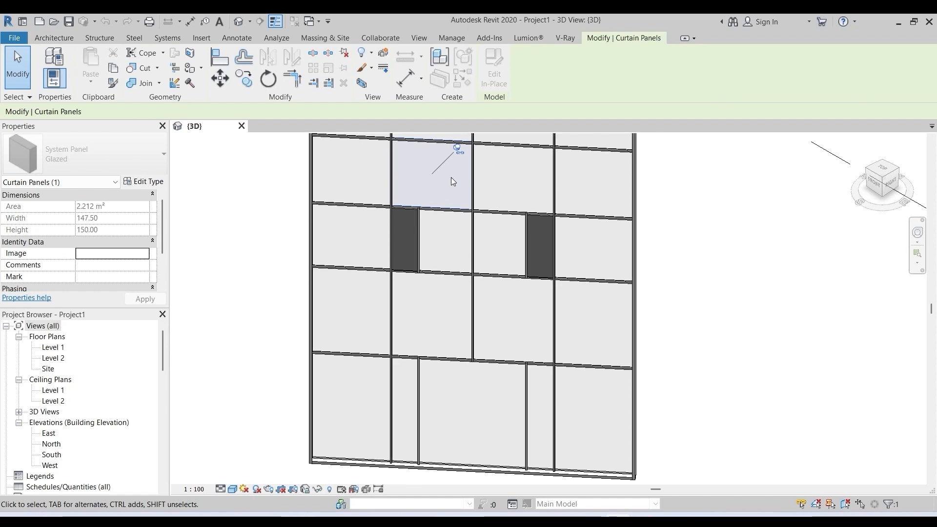
pyautogui.rightClick(451, 178)
pyautogui.moveTo(496, 222)
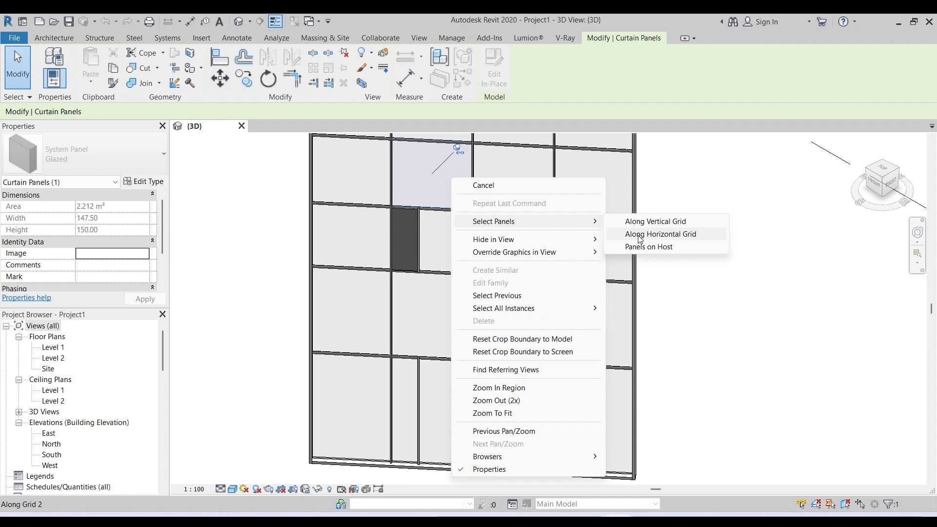
pyautogui.click(640, 235)
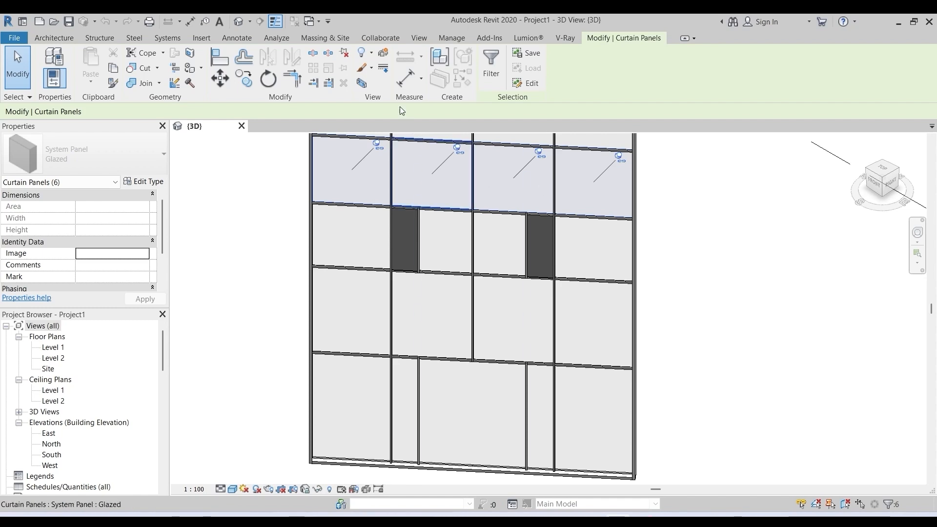
pyautogui.click(384, 54)
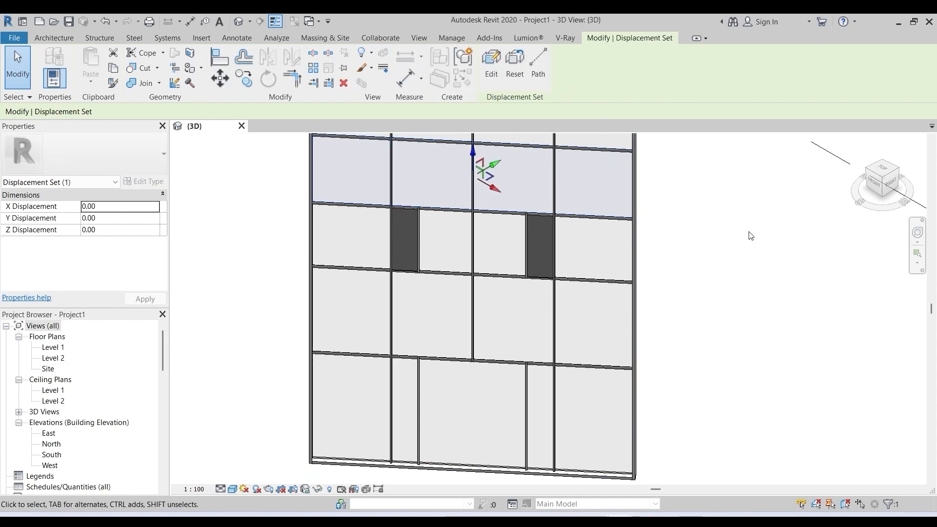
pyautogui.click(344, 68)
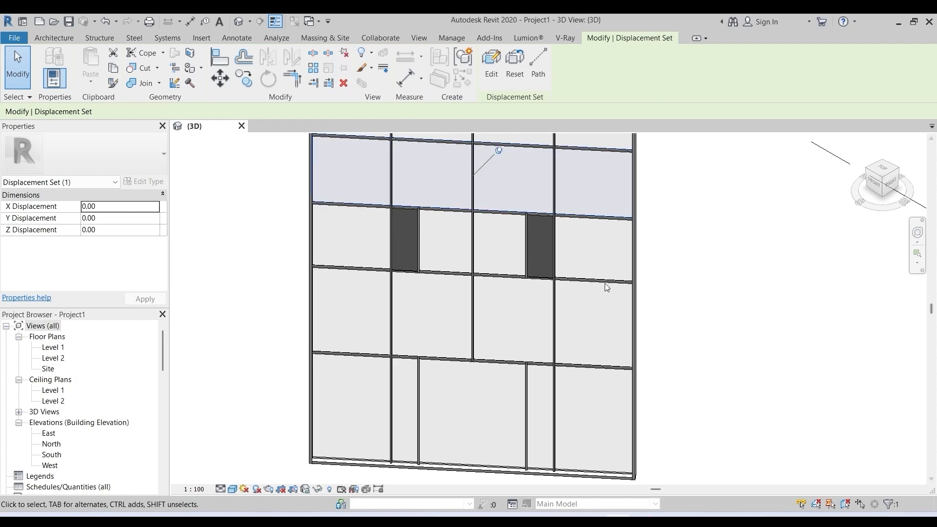
pyautogui.click(762, 219)
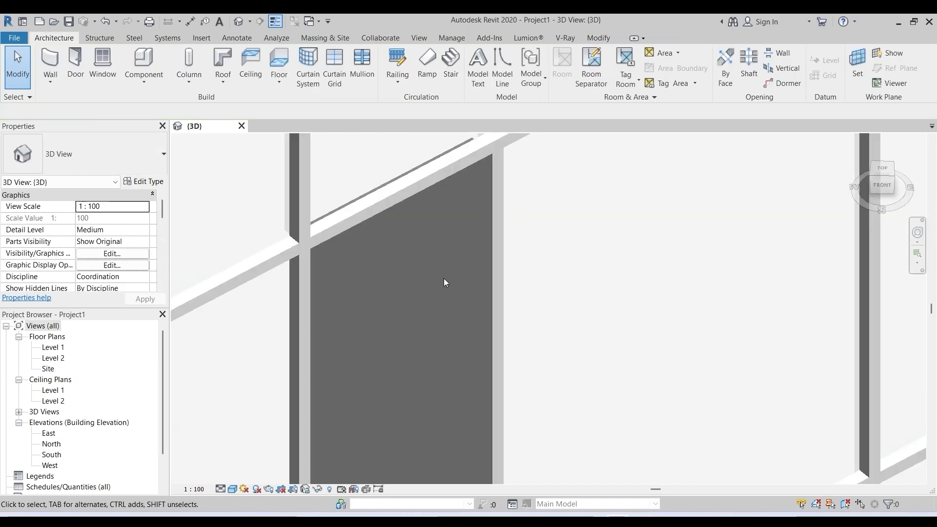
# Step: Edit the type of the solid narrow panel and set its offset to 0.50
pyautogui.scroll(-1, 443, 279)
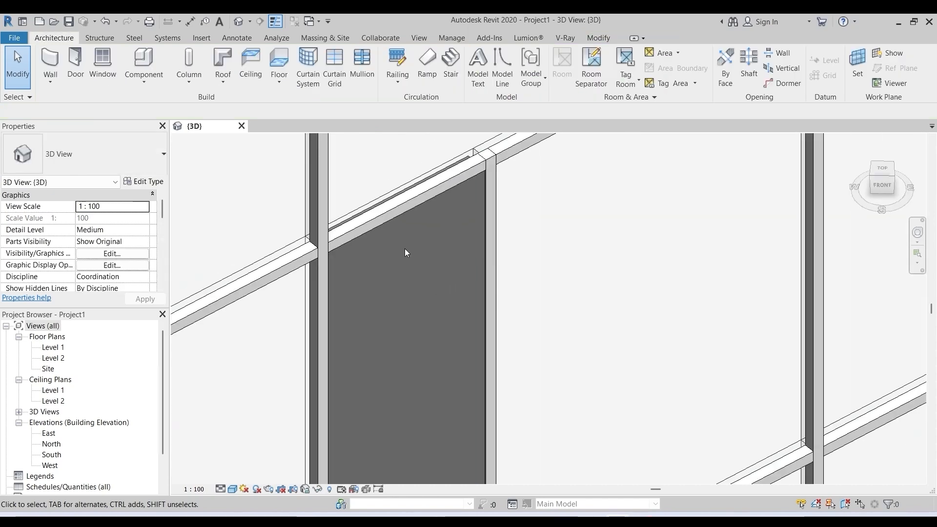
pyautogui.click(488, 246)
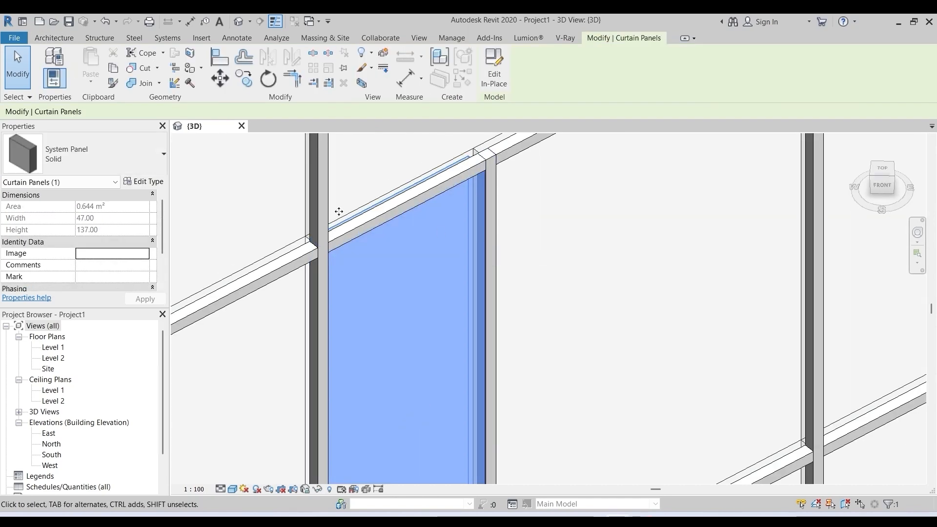
pyautogui.click(149, 185)
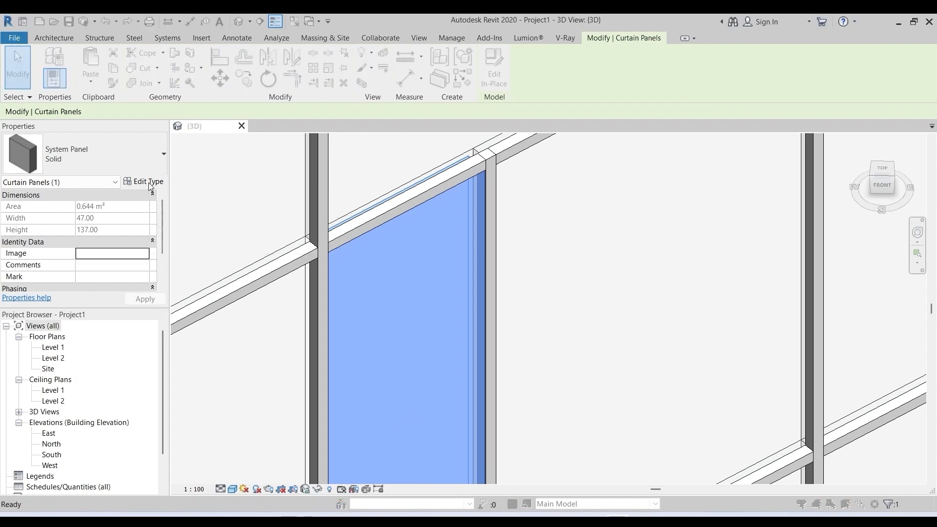
pyautogui.click(457, 211)
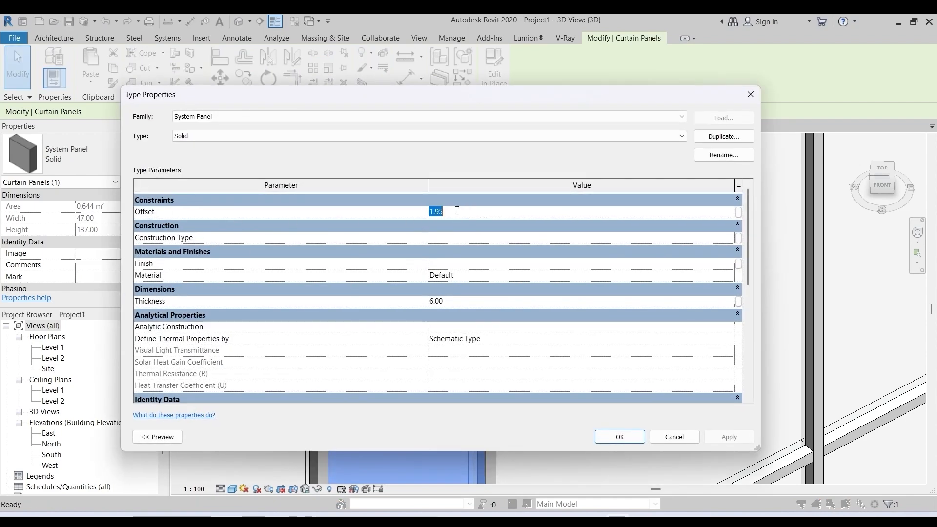
pyautogui.write('.5')
pyautogui.click(462, 229)
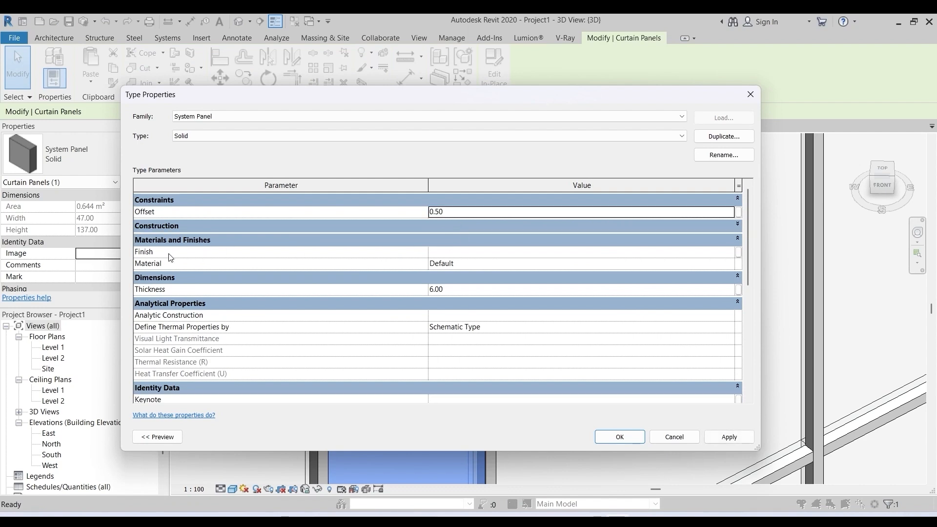
# Step: Set the Solid panel type's thickness to 1 and apply the type changes
pyautogui.click(468, 303)
pyautogui.click(464, 290)
pyautogui.write('3')
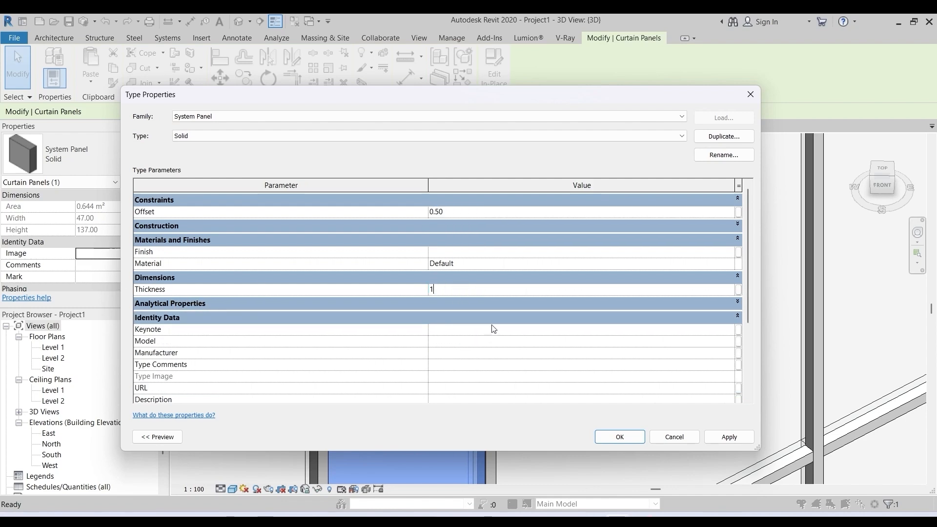
pyautogui.click(724, 439)
pyautogui.click(628, 438)
pyautogui.click(531, 260)
pyautogui.scroll(2, 532, 260)
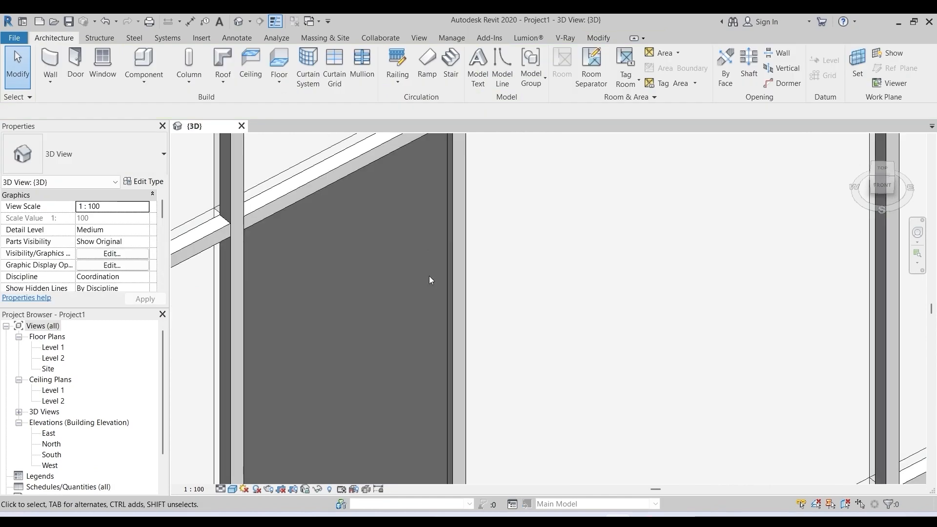
# Step: Select the narrow glazed panel in the same row as the solid one and change its type to Solid
pyautogui.scroll(-4, 344, 345)
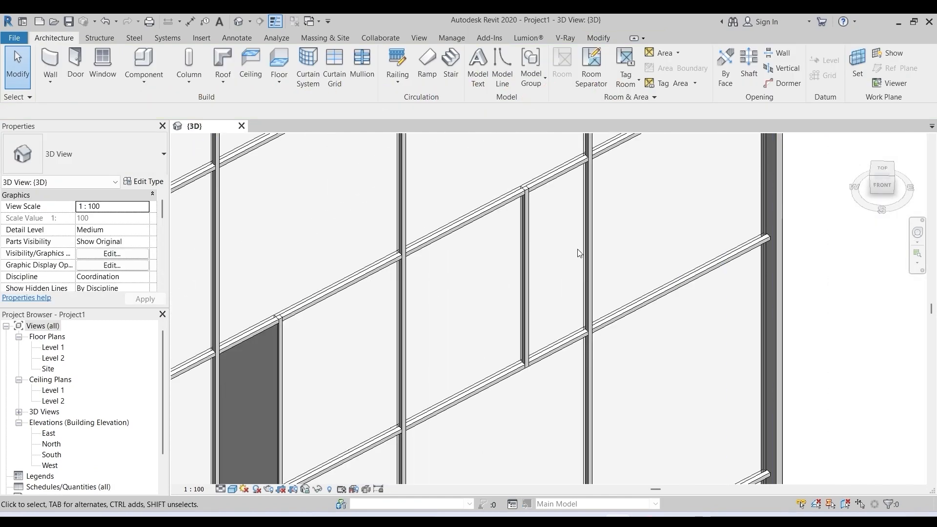
pyautogui.press('Tab')
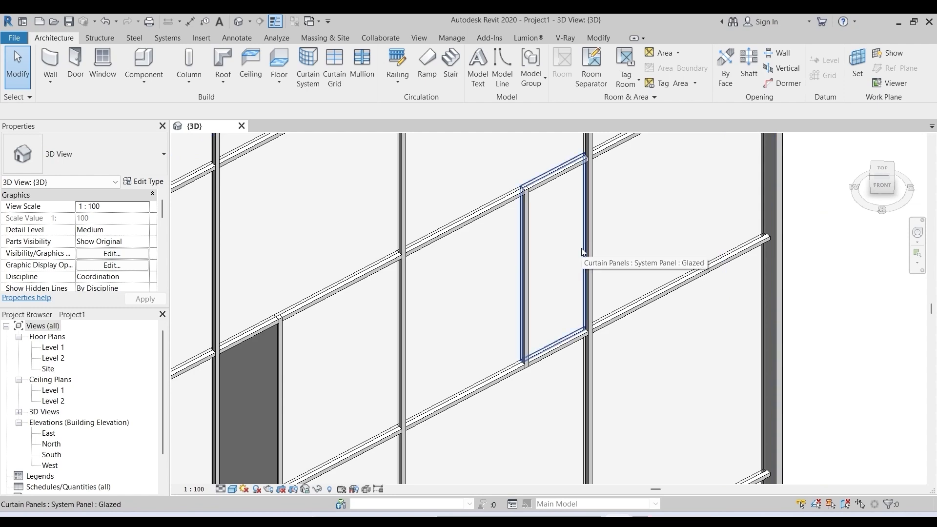
pyautogui.click(581, 248)
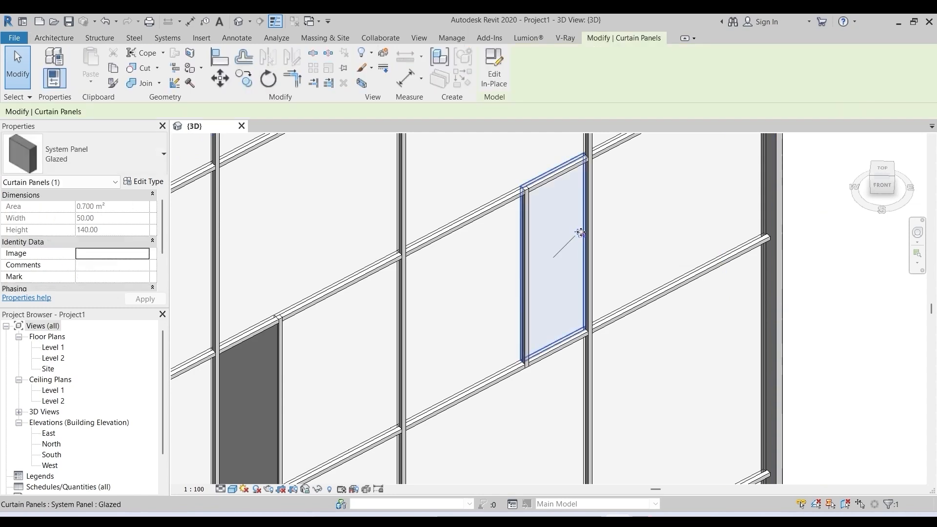
pyautogui.click(161, 151)
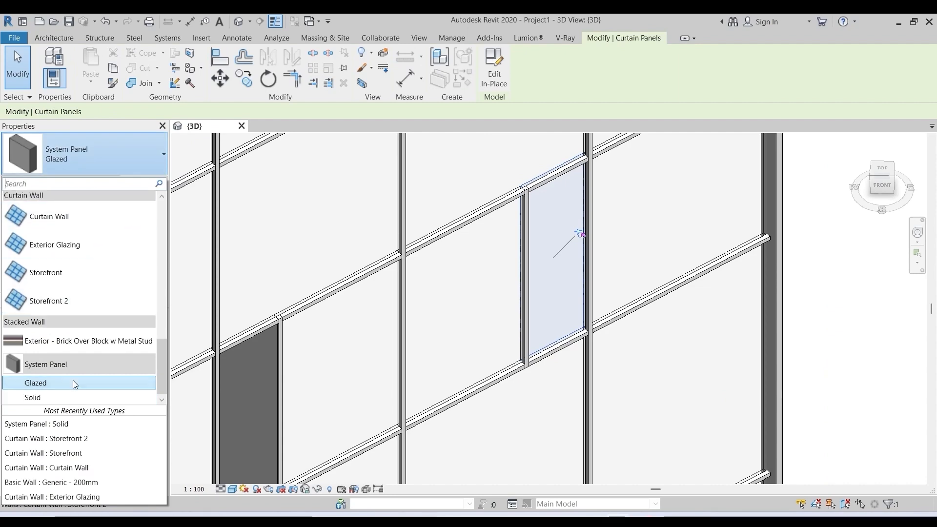
pyautogui.click(73, 381)
# Step: Duplicate the selected panel's Solid type as Solid 2
pyautogui.click(144, 181)
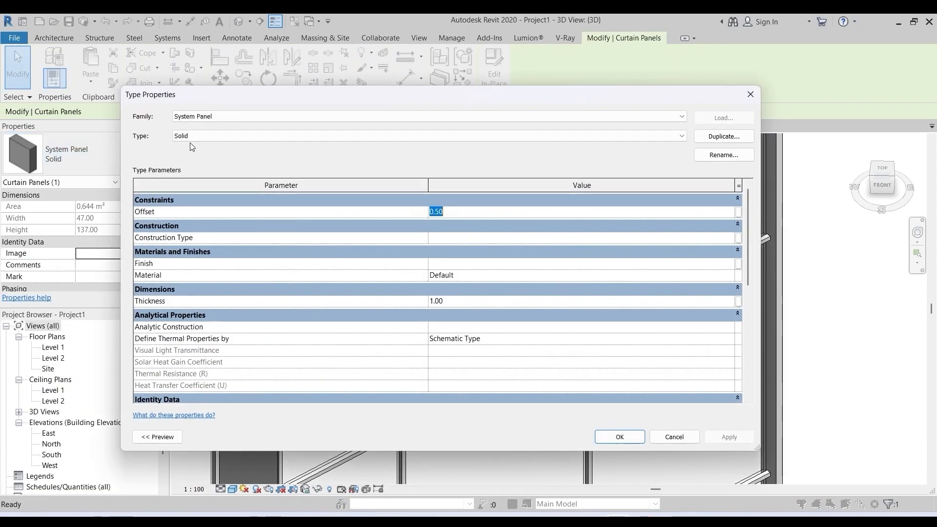
pyautogui.click(723, 138)
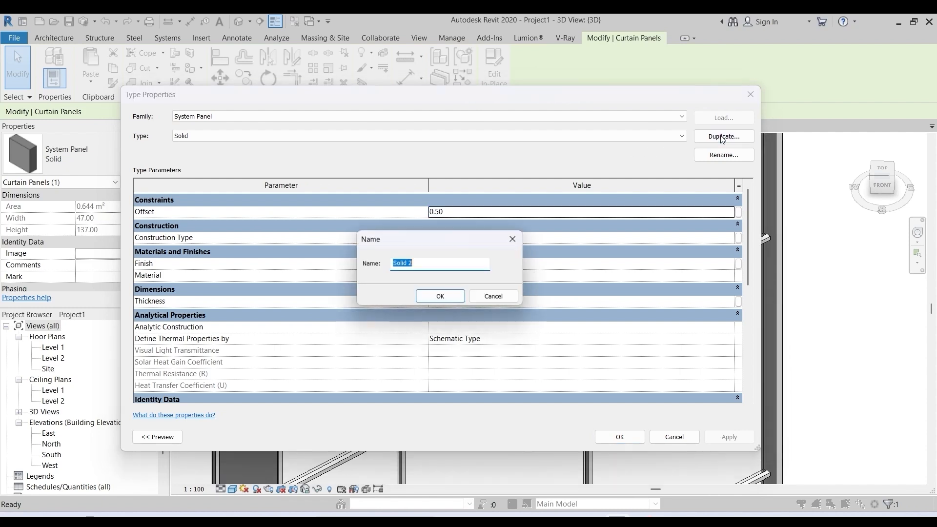
pyautogui.click(441, 297)
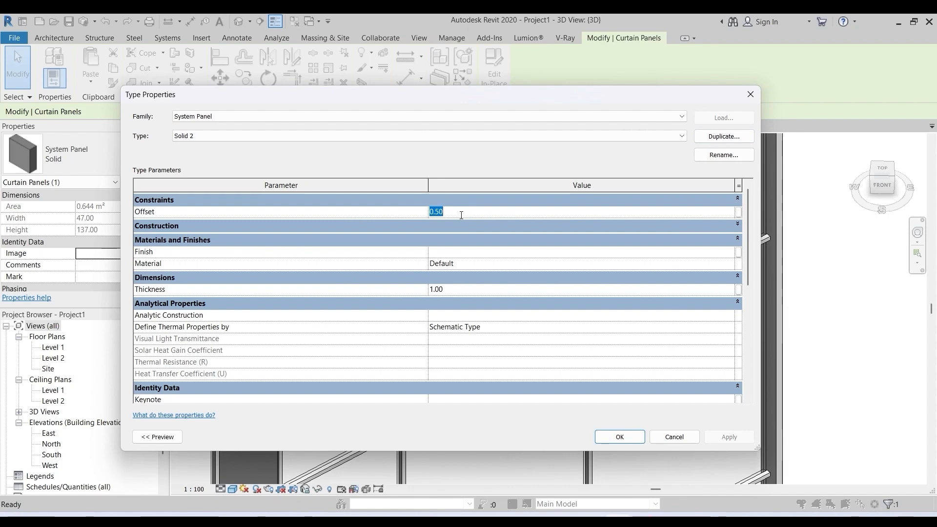
# Step: Set the Solid 2 panel type's offset to 1 and thickness to 1, and accept the type changes
pyautogui.write('1')
pyautogui.moveTo(454, 290); pyautogui.dragTo(399, 290)
pyautogui.write('1')
pyautogui.click(620, 436)
pyautogui.click(632, 181)
pyautogui.scroll(-2, 631, 181)
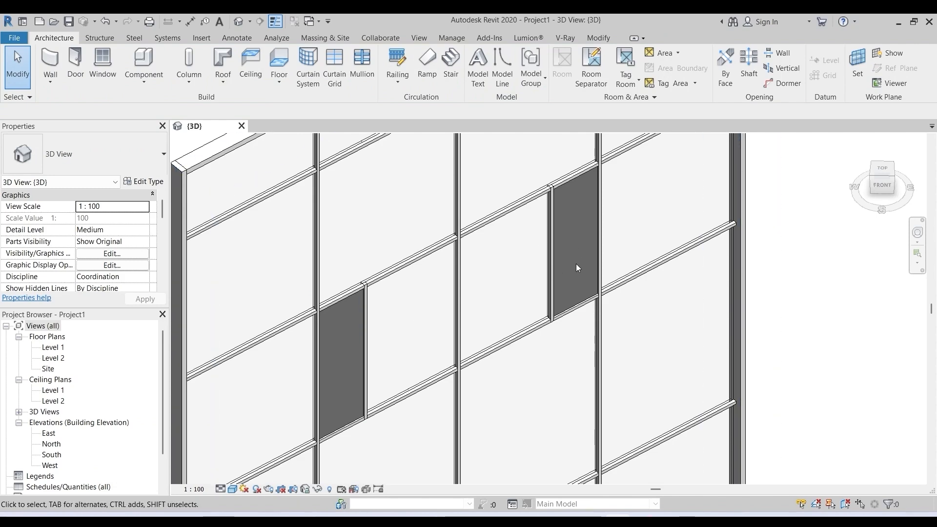
pyautogui.scroll(-2, 576, 264)
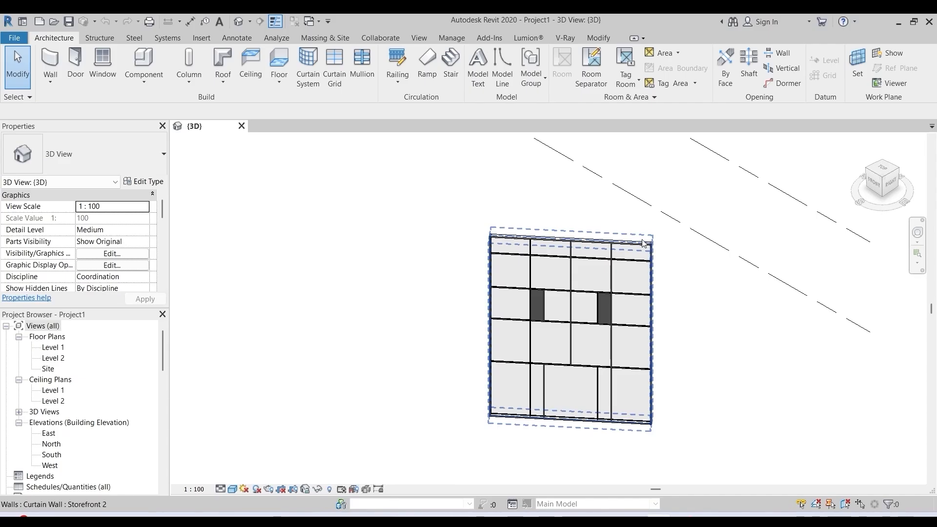
# Step: Examine the mullion types available for Border 1 of the Storefront 2 wall's vertical mullions, leaving the type unchanged
pyautogui.click(643, 240)
pyautogui.click(143, 182)
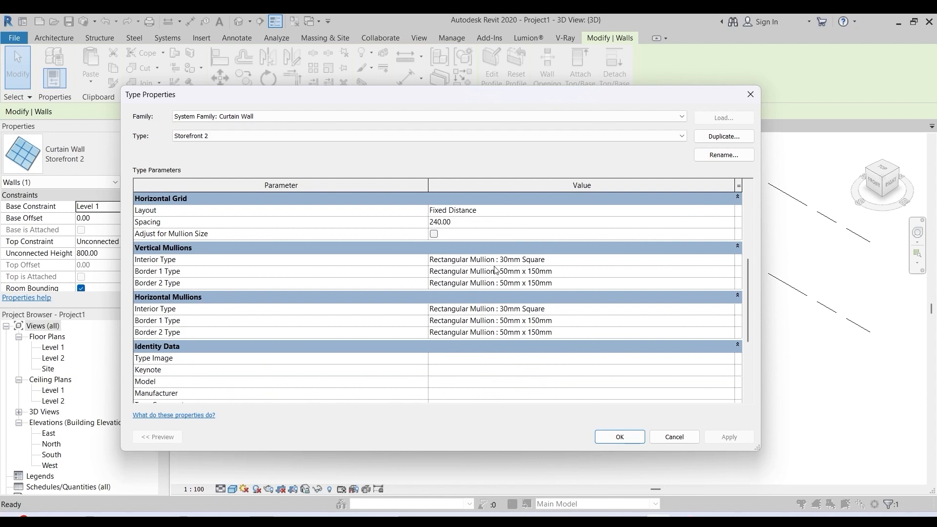
pyautogui.click(728, 275)
pyautogui.click(728, 275)
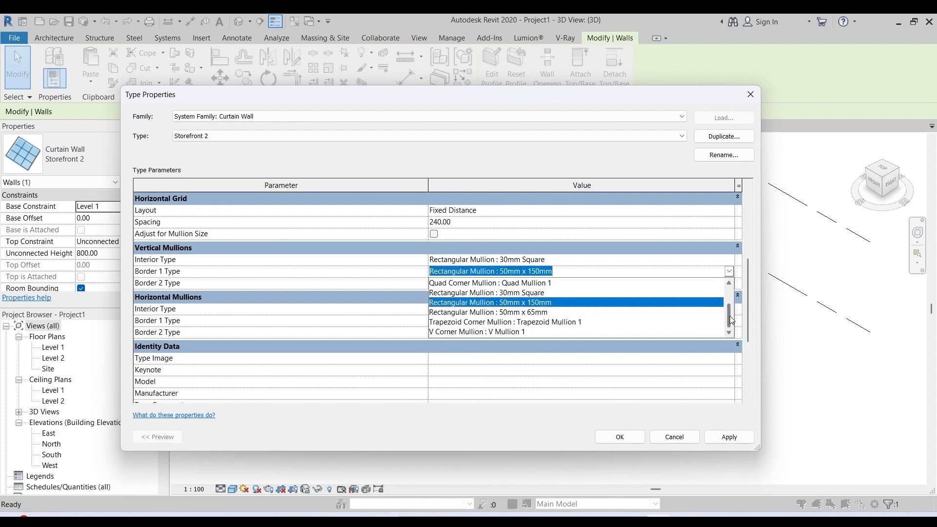
pyautogui.scroll(2, 730, 310)
pyautogui.moveTo(731, 310); pyautogui.dragTo(730, 320)
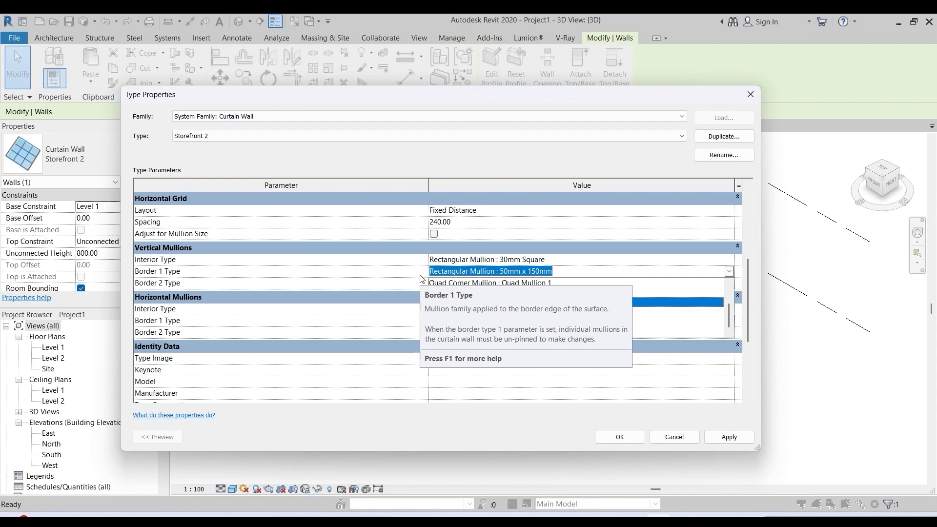
pyautogui.click(670, 438)
pyautogui.click(671, 437)
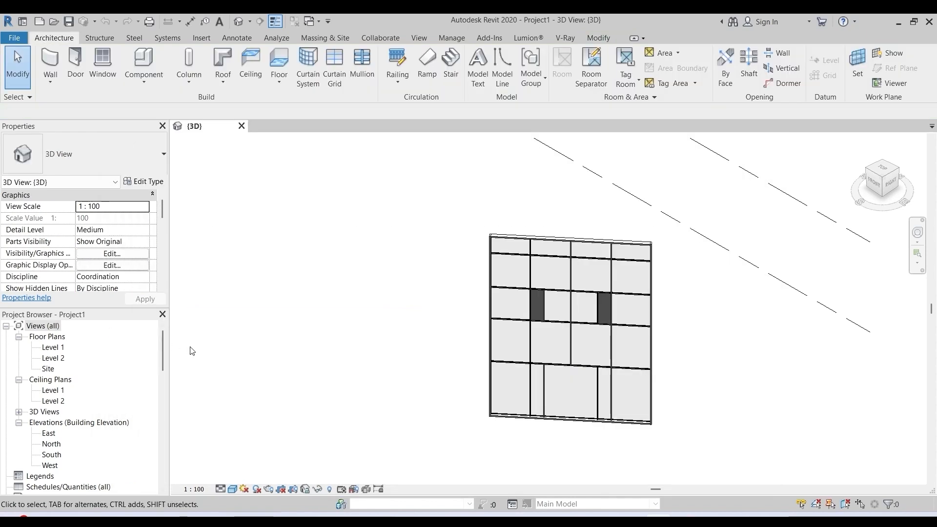
# Step: Duplicate the 30mm Square rectangular mullion type from the project's curtain wall mullion families as 40mm Square 2
pyautogui.moveTo(163, 342); pyautogui.dragTo(161, 380)
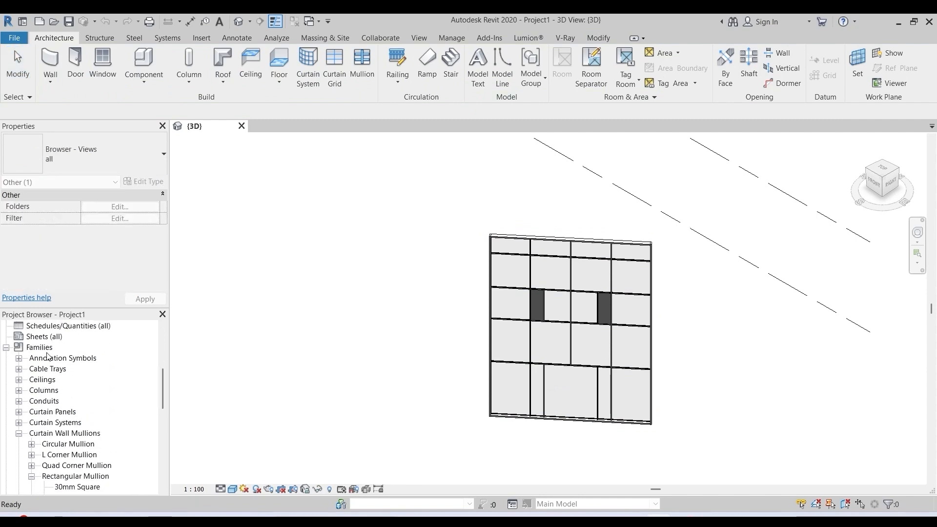
pyautogui.scroll(-2, 64, 359)
pyautogui.click(19, 370)
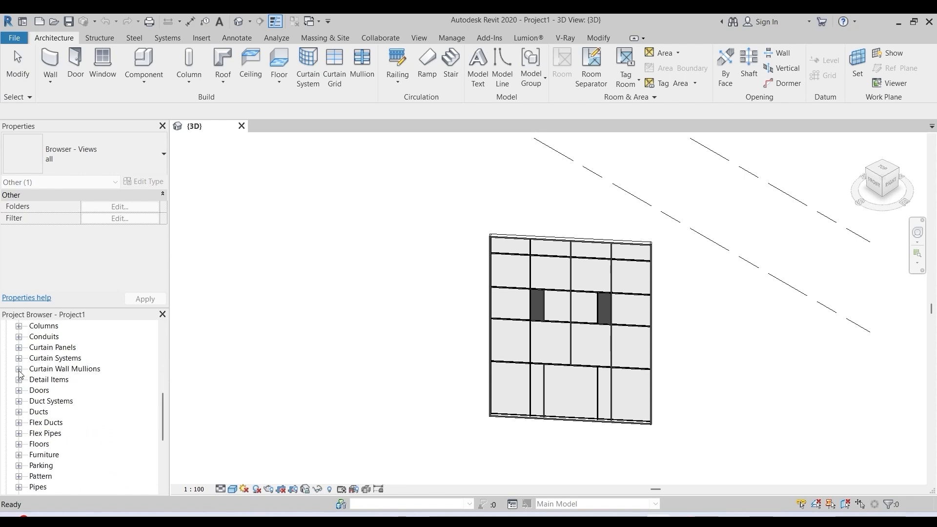
pyautogui.click(19, 370)
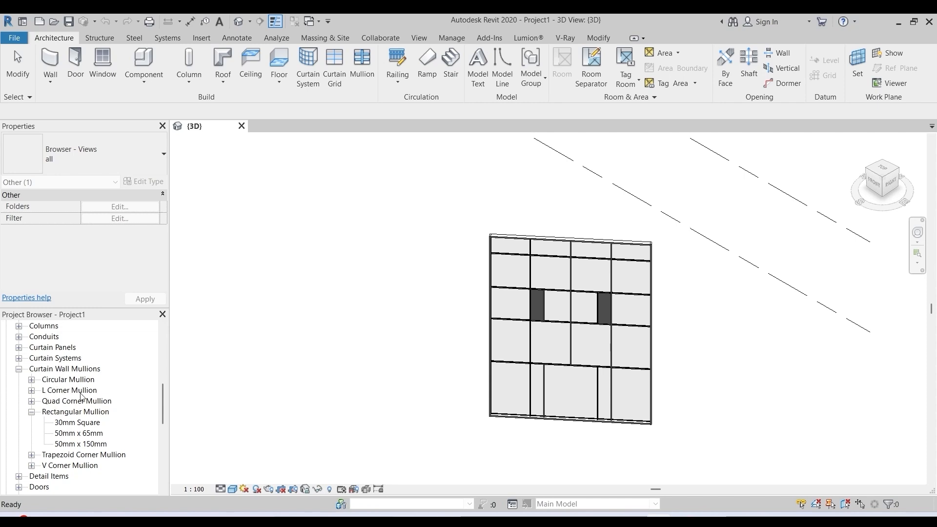
pyautogui.doubleClick(65, 424)
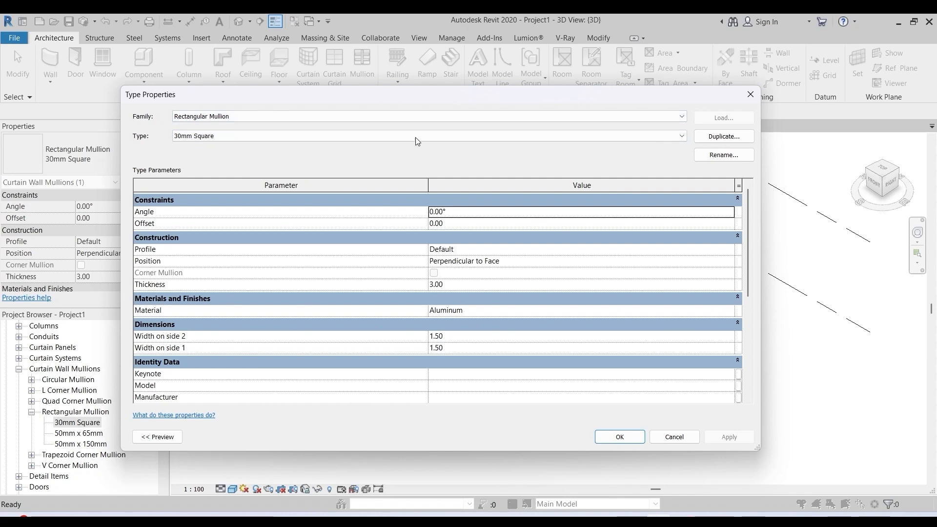
pyautogui.click(731, 140)
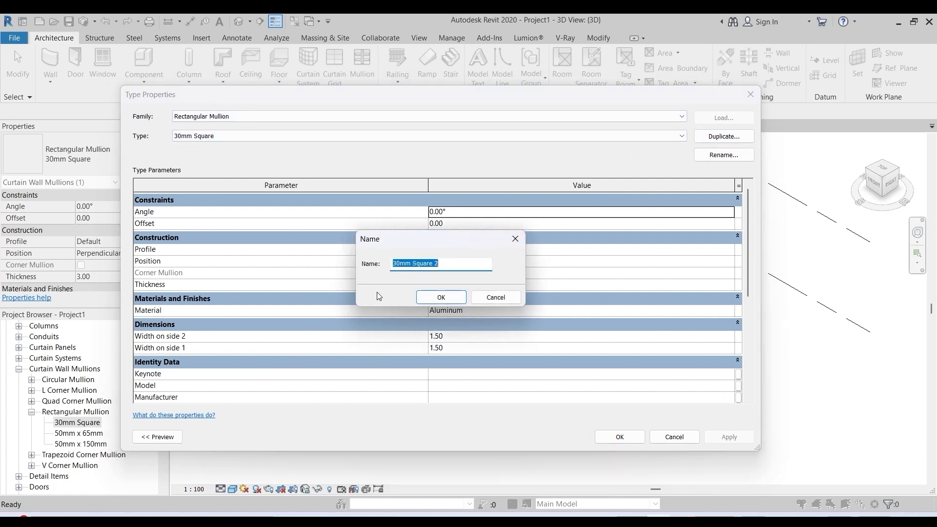
pyautogui.click(397, 264)
pyautogui.press('BackSpace')
pyautogui.write('4')
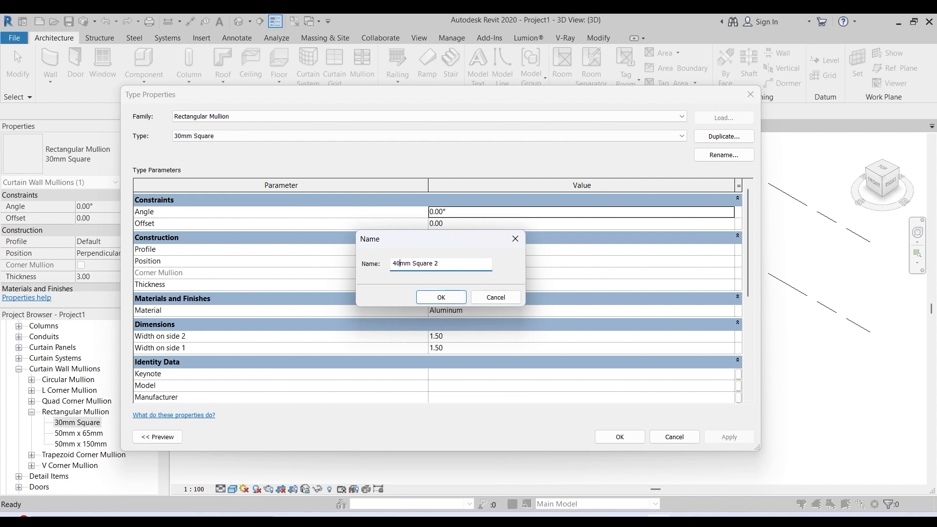
pyautogui.click(451, 298)
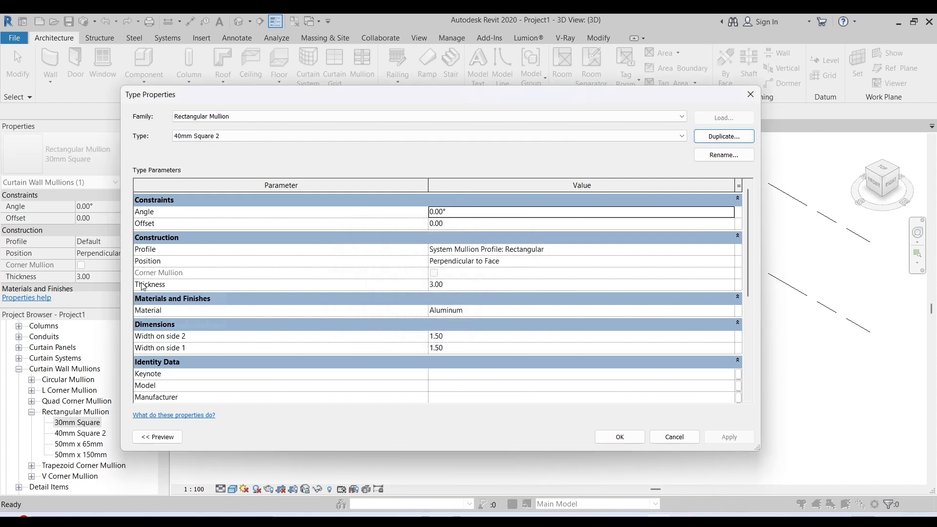
# Step: Set the 40mm Square 2 mullion's thickness to 4 and its width on side 1 and side 2 to 2 each
pyautogui.click(456, 285)
pyautogui.write('4')
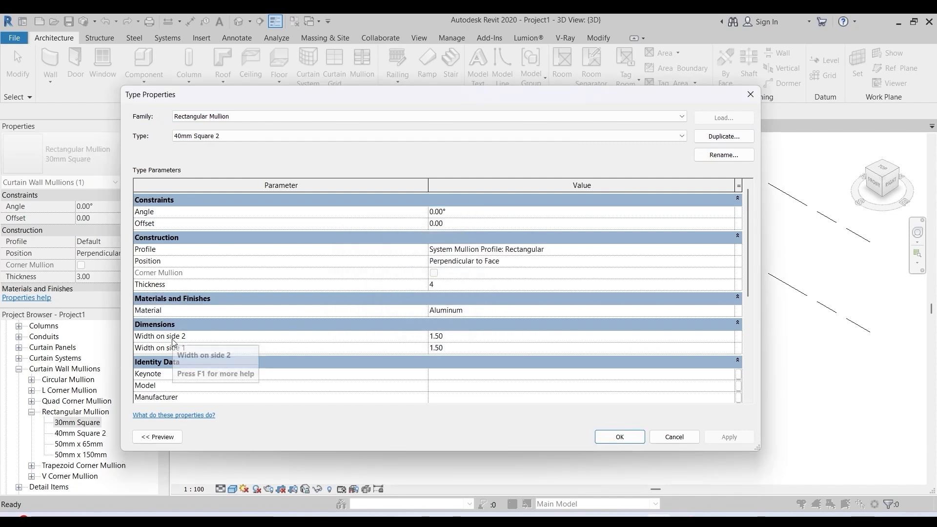
pyautogui.click(464, 336)
pyautogui.write('2')
pyautogui.click(461, 347)
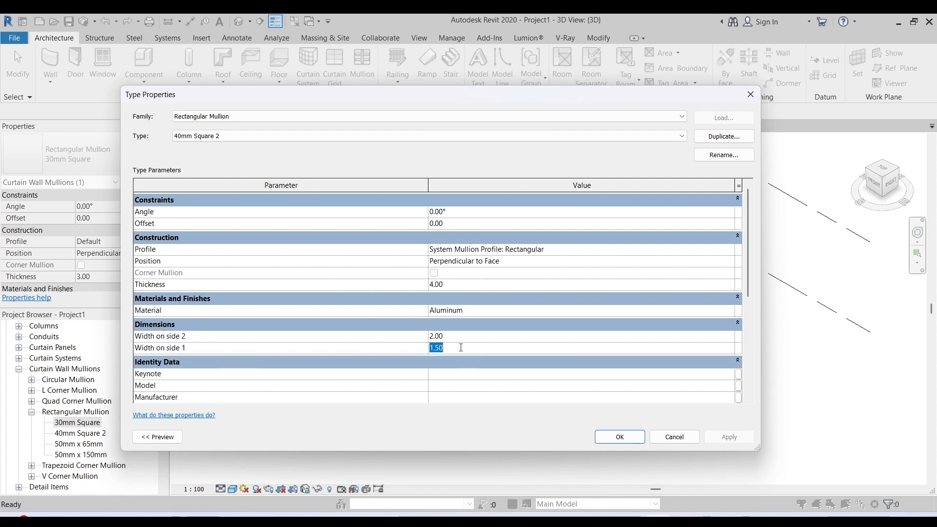
pyautogui.write('2')
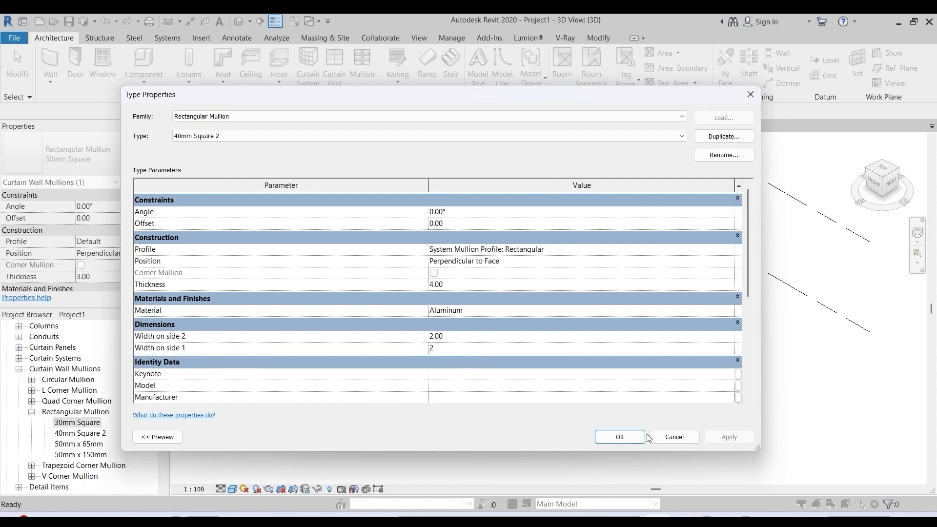
pyautogui.click(619, 438)
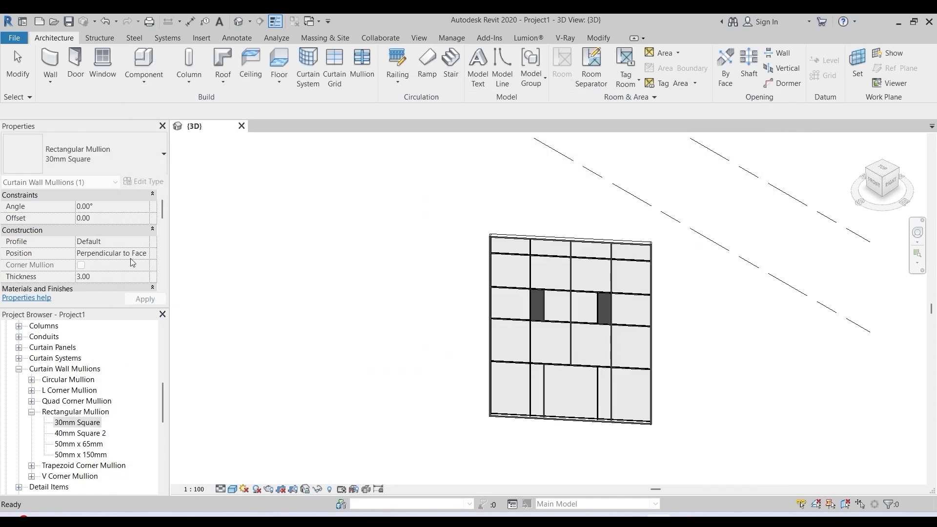
# Step: Edit the Storefront 2 wall type and set both vertical mullion borders to Rectangular Mullion : 40mm Square 2
pyautogui.click(653, 261)
pyautogui.click(144, 182)
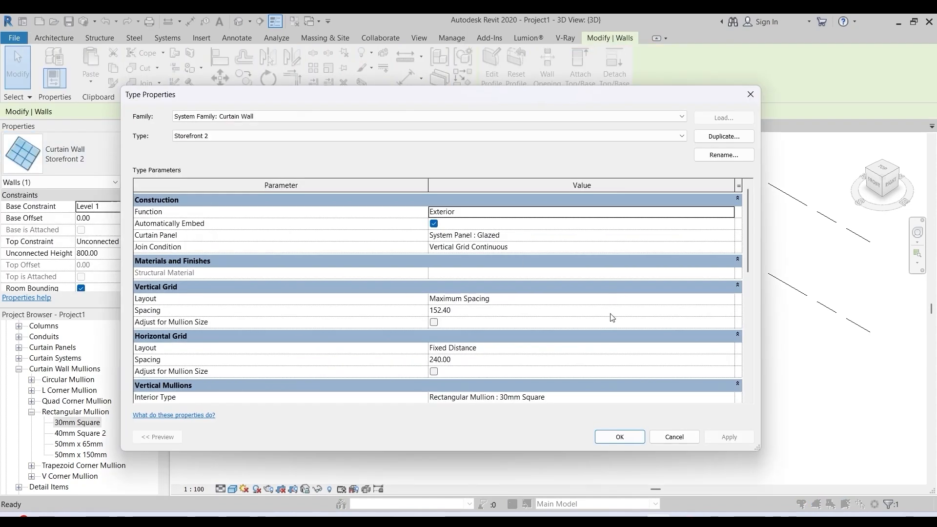
pyautogui.scroll(-5, 361, 232)
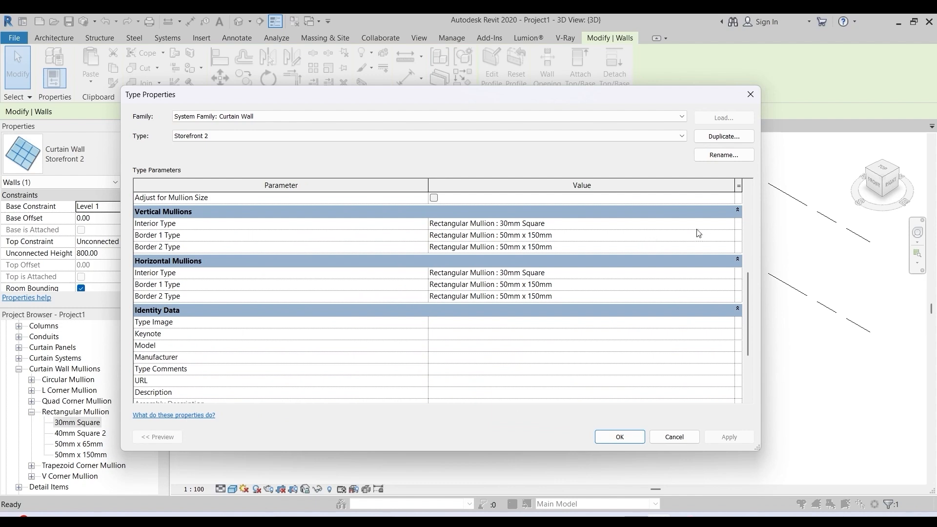
pyautogui.click(719, 225)
pyautogui.click(729, 235)
pyautogui.click(728, 236)
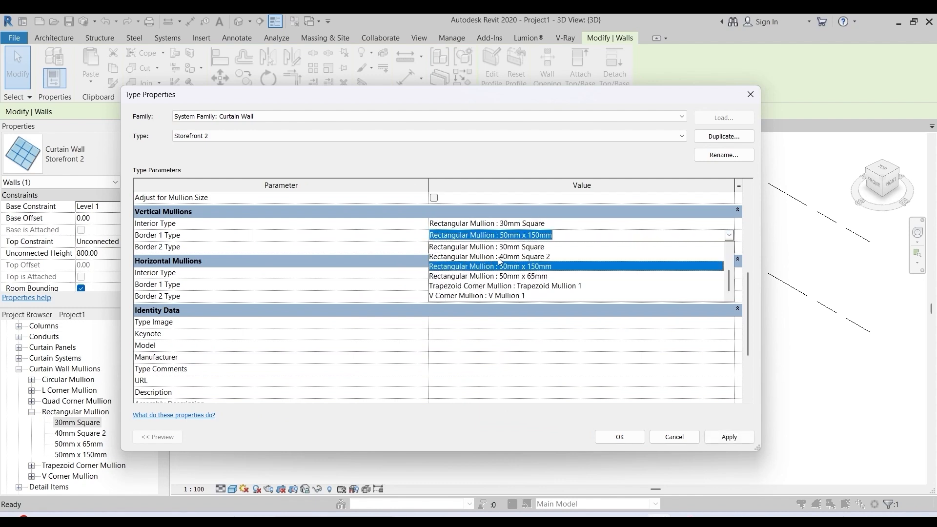
pyautogui.click(537, 257)
pyautogui.click(658, 250)
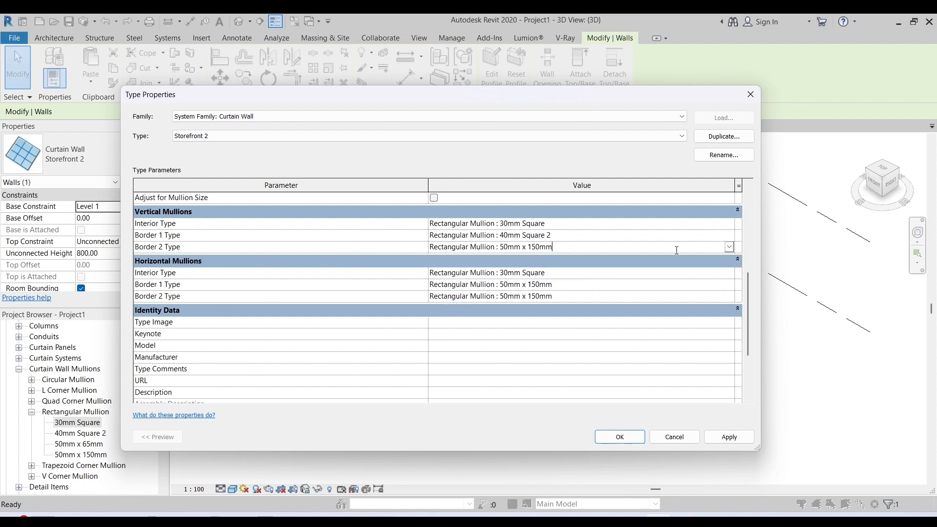
pyautogui.click(729, 247)
pyautogui.click(532, 288)
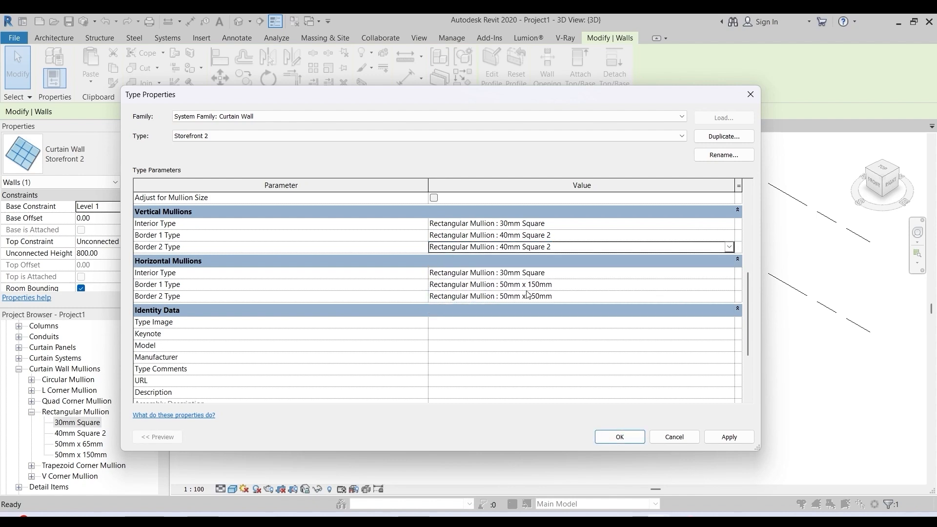
# Step: Set both horizontal mullion borders of Storefront 2 to Rectangular Mullion : 40mm Square 2 and accept the type changes
pyautogui.click(729, 285)
pyautogui.click(528, 335)
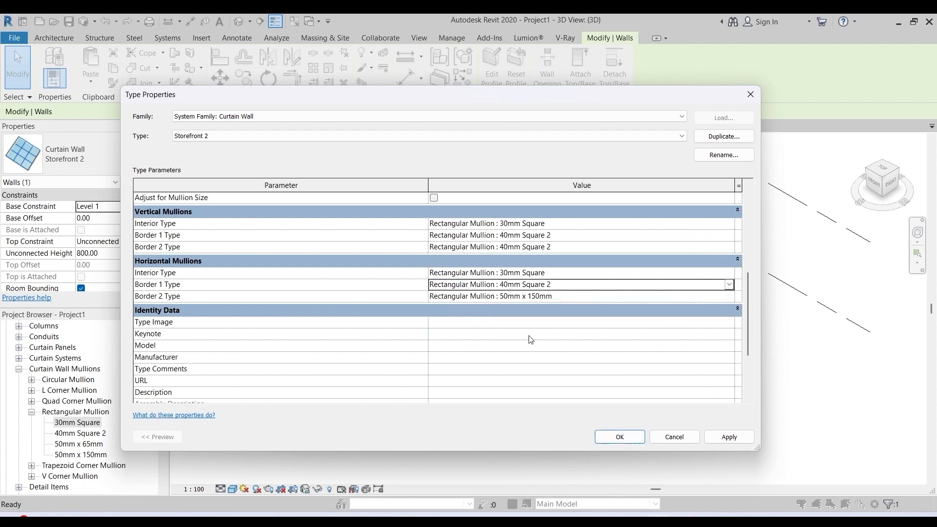
pyautogui.click(658, 301)
pyautogui.click(502, 351)
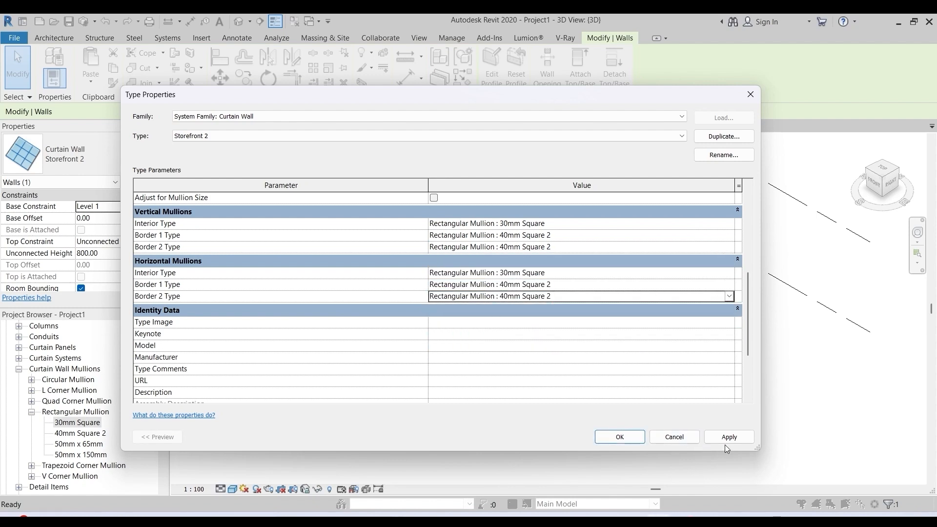
pyautogui.click(620, 437)
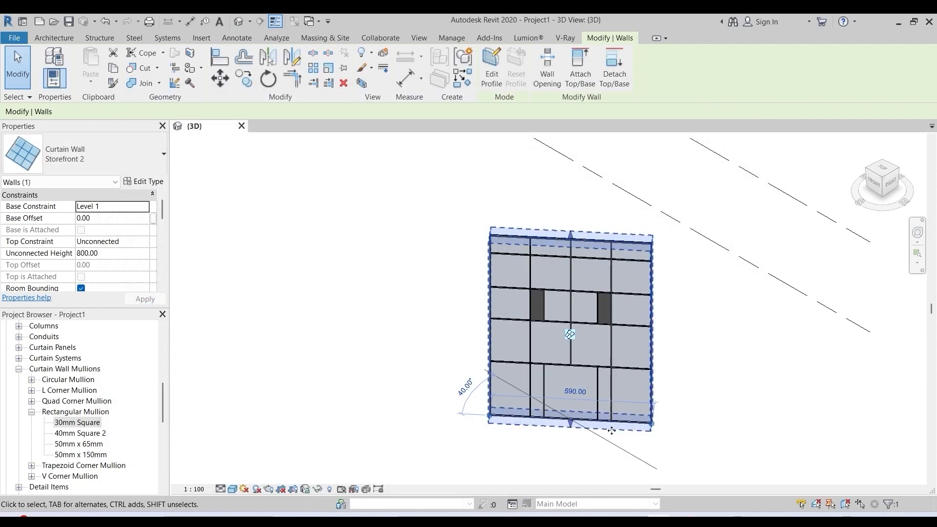
pyautogui.press('Escape')
pyautogui.scroll(5, 383, 236)
pyautogui.scroll(-3, 385, 236)
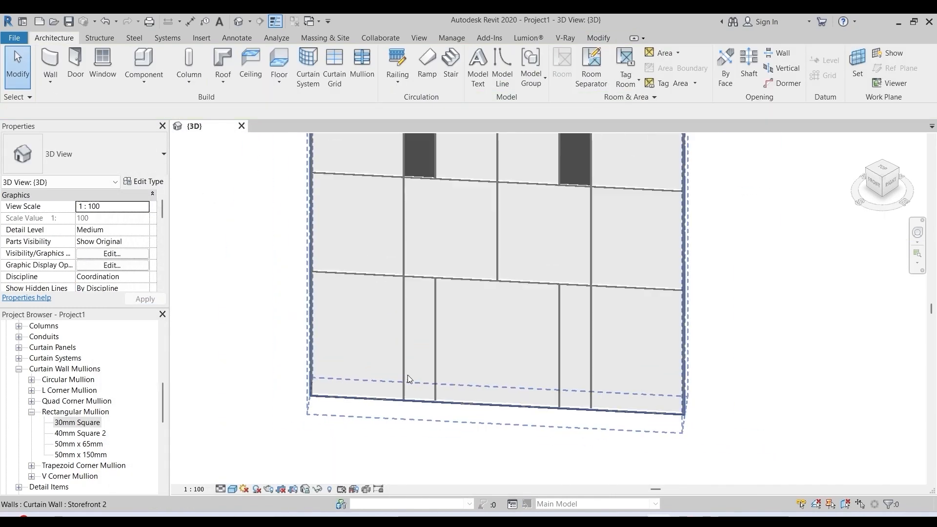
pyautogui.keyDown('shift'); pyautogui.moveTo(406, 293); pyautogui.dragTo(370, 401, button='middle'); pyautogui.keyUp('shift')
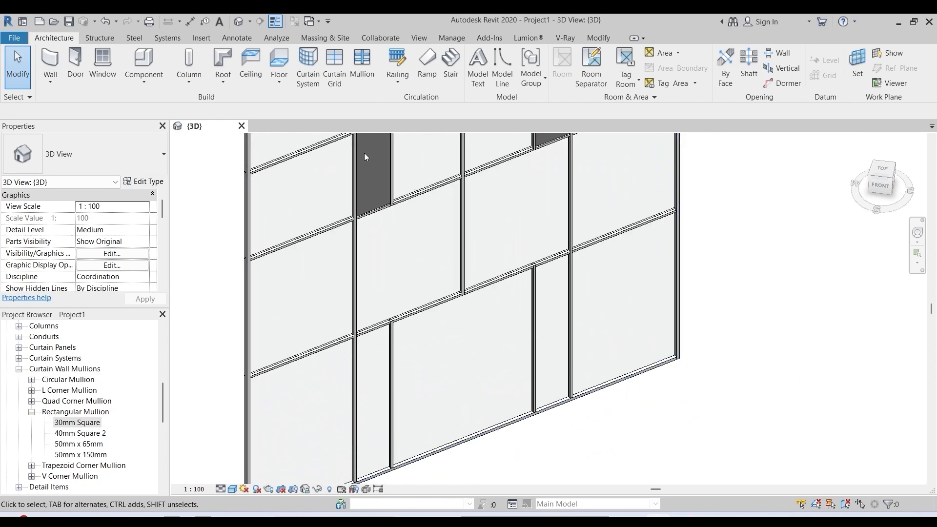
pyautogui.scroll(3, 366, 426)
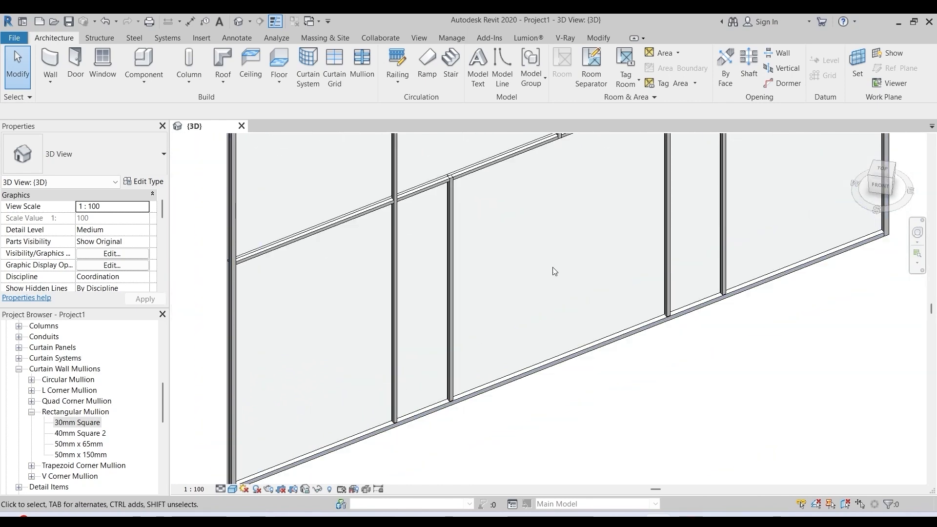
# Step: Unpin the lower vertical mullion at the edge of the wall's first bay and duplicate its 30mm Square type as 60mm Square 2
pyautogui.click(395, 332)
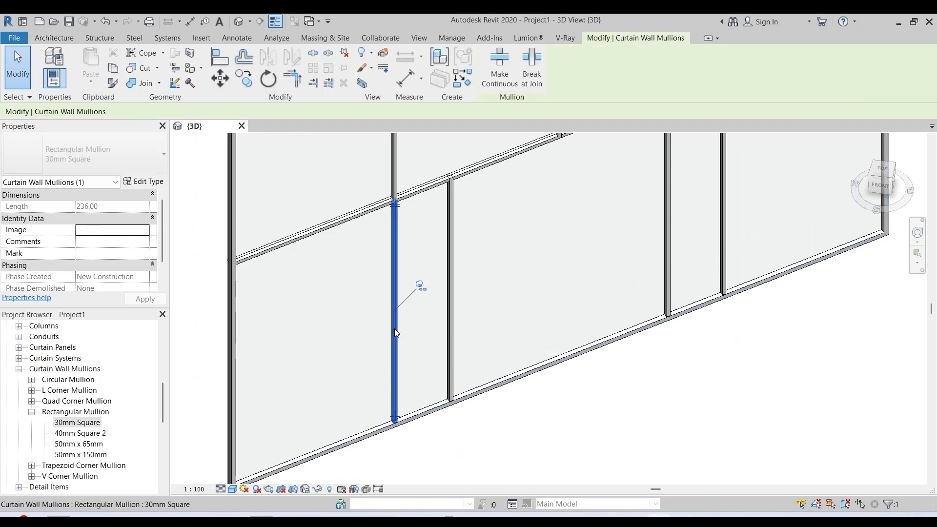
pyautogui.click(420, 285)
pyautogui.click(144, 181)
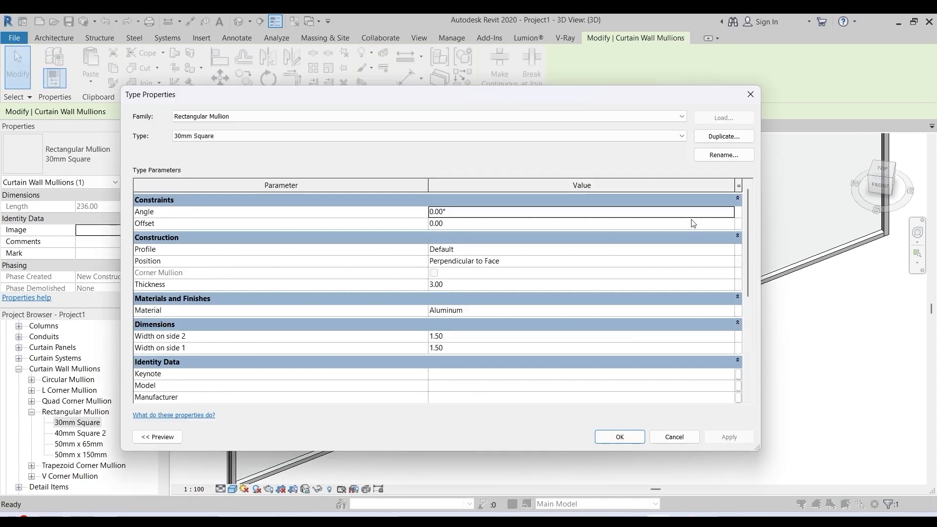
pyautogui.click(720, 137)
pyautogui.press('BackSpace')
pyautogui.press('BackSpace')
pyautogui.write('60')
pyautogui.click(441, 297)
# Step: Set the 60mm Square 2 mullion's thickness to 6 and its width on side 1 and side 2 to 3 each
pyautogui.click(454, 284)
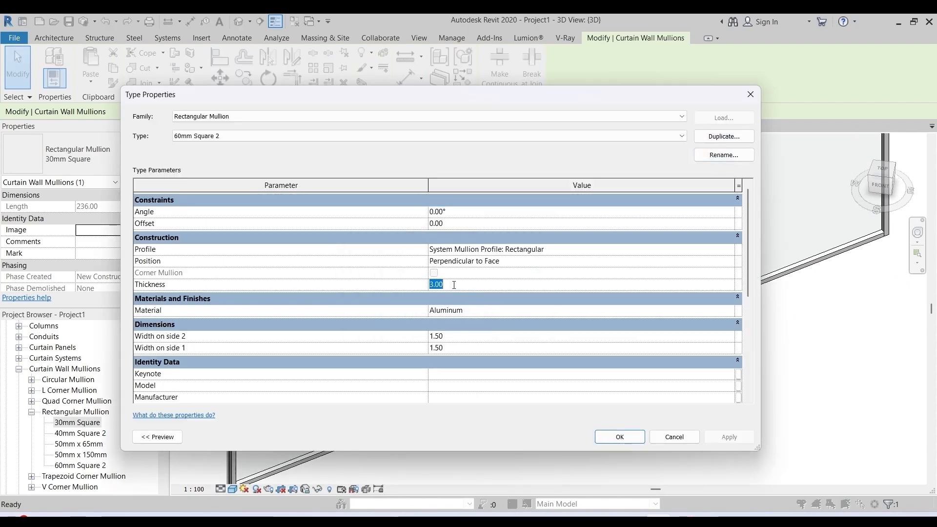
pyautogui.write('6')
pyautogui.click(419, 336)
pyautogui.write('3')
pyautogui.click(418, 347)
pyautogui.write('3')
pyautogui.click(620, 437)
pyautogui.press('Escape')
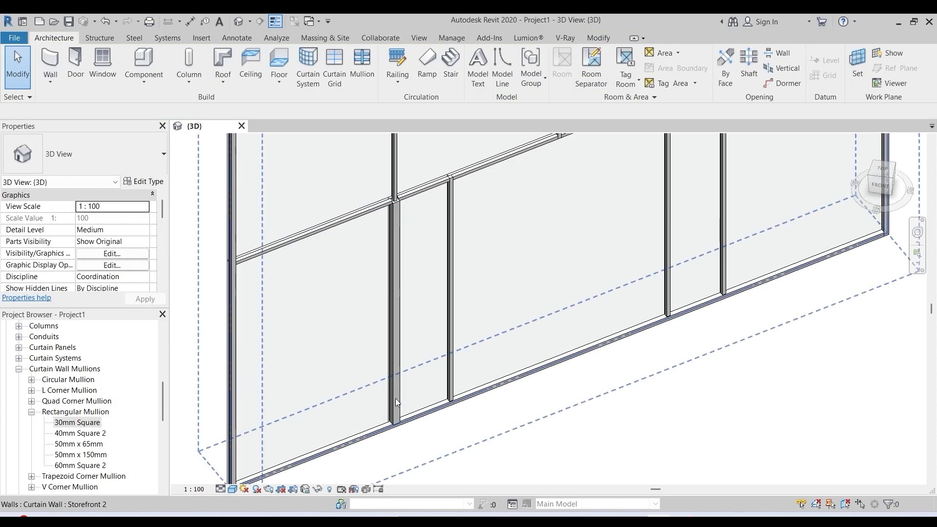
# Step: Toggle the join of the horizontal mullion so it runs continuously over the top of the thicker vertical mullion
pyautogui.scroll(6, 404, 230)
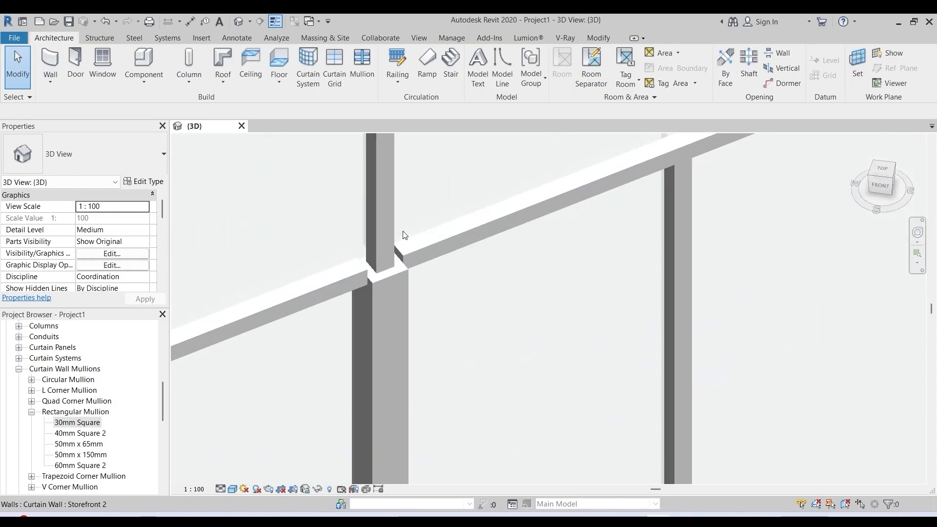
pyautogui.click(415, 260)
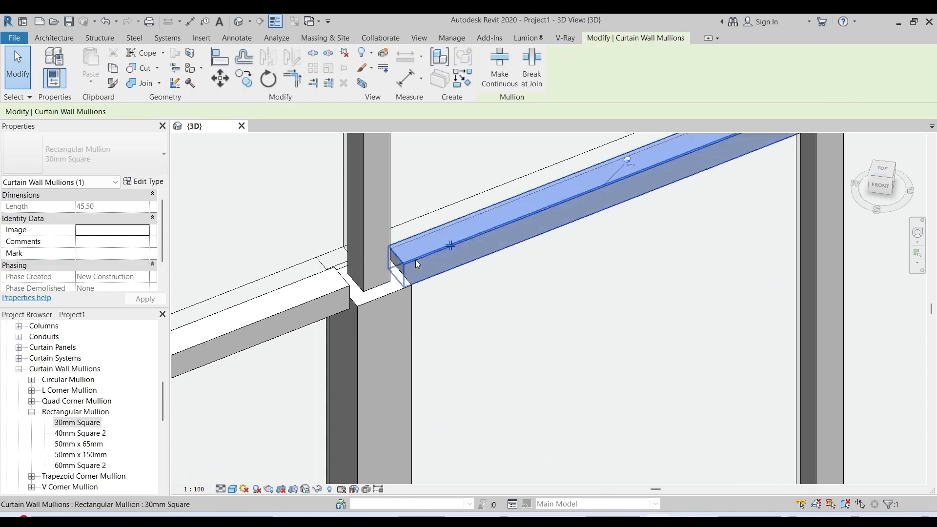
pyautogui.click(451, 246)
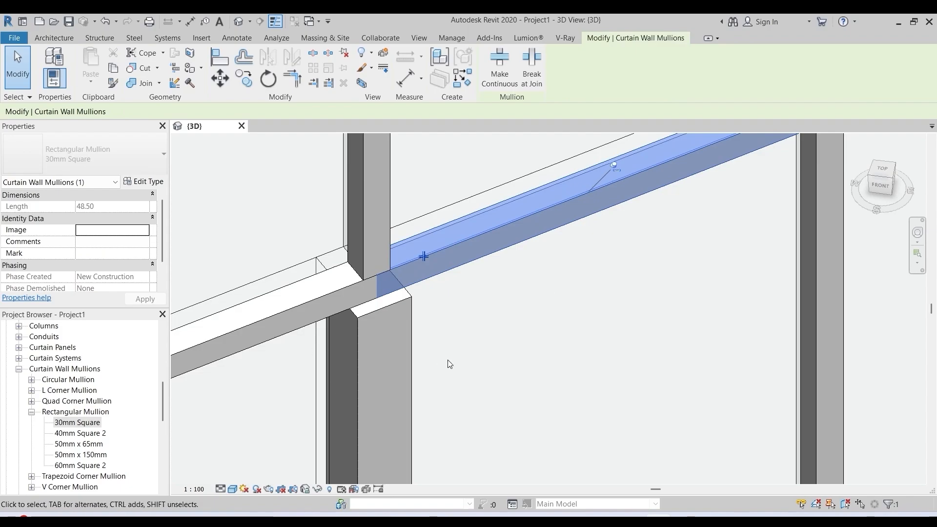
pyautogui.click(470, 364)
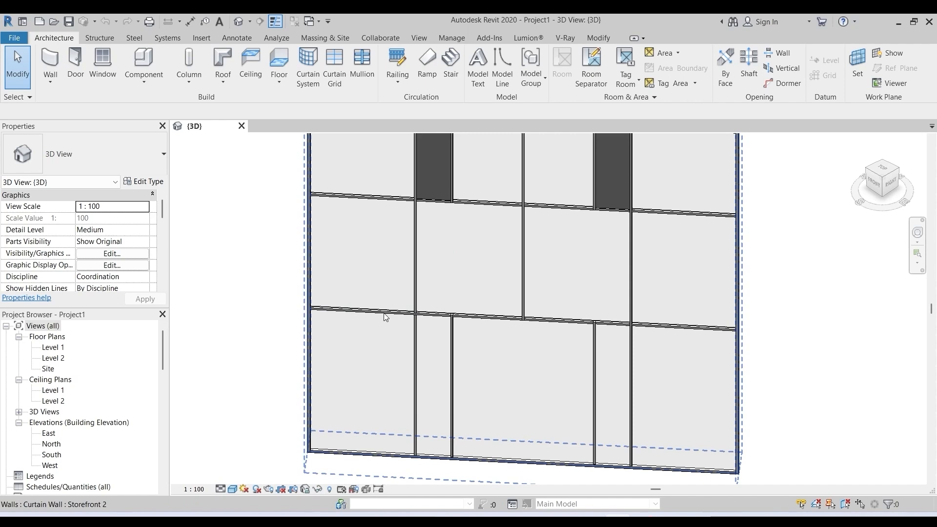
# Step: Unpin all six mullion segments of the lowest intermediate horizontal row and change them to Rectangular Mullion 60mm Square 2
pyautogui.click(403, 315)
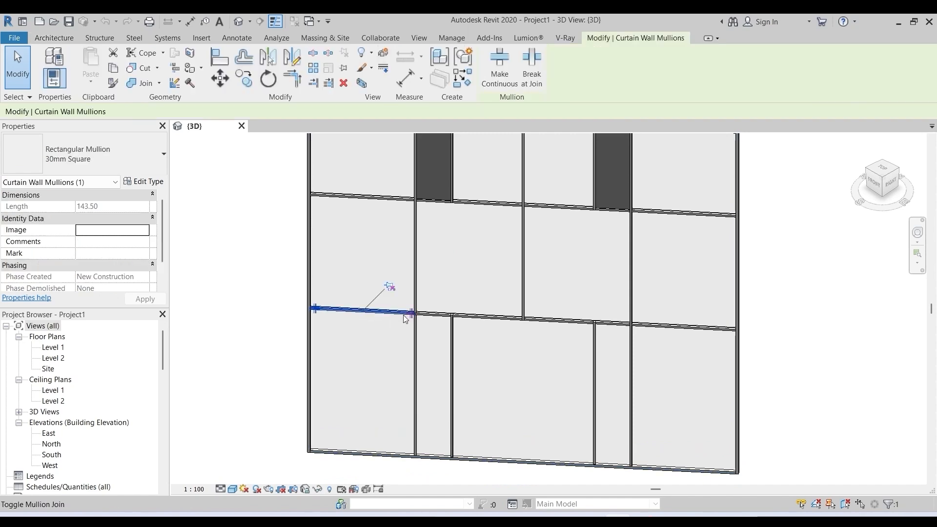
pyautogui.keyDown('ctrl'); pyautogui.click(437, 316); pyautogui.keyUp('ctrl')
pyautogui.click(398, 311)
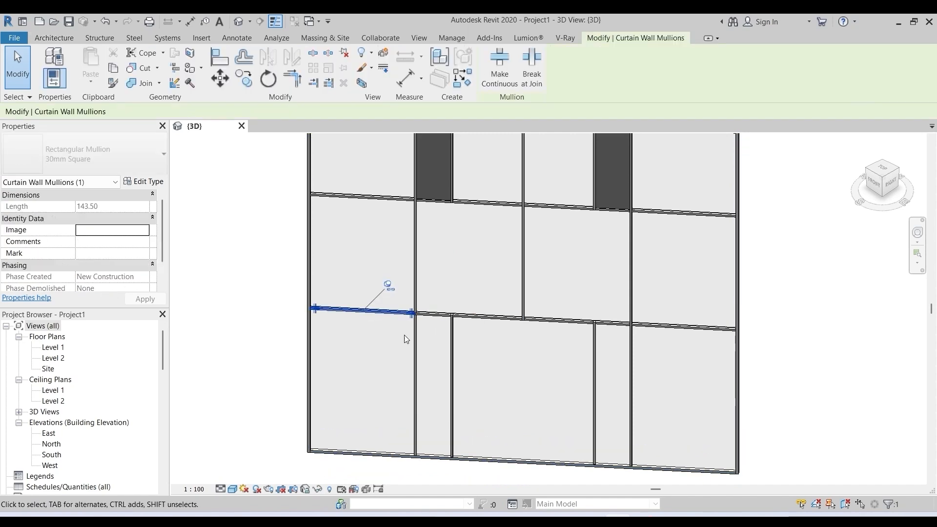
pyautogui.keyDown('ctrl'); pyautogui.click(433, 314); pyautogui.keyUp('ctrl')
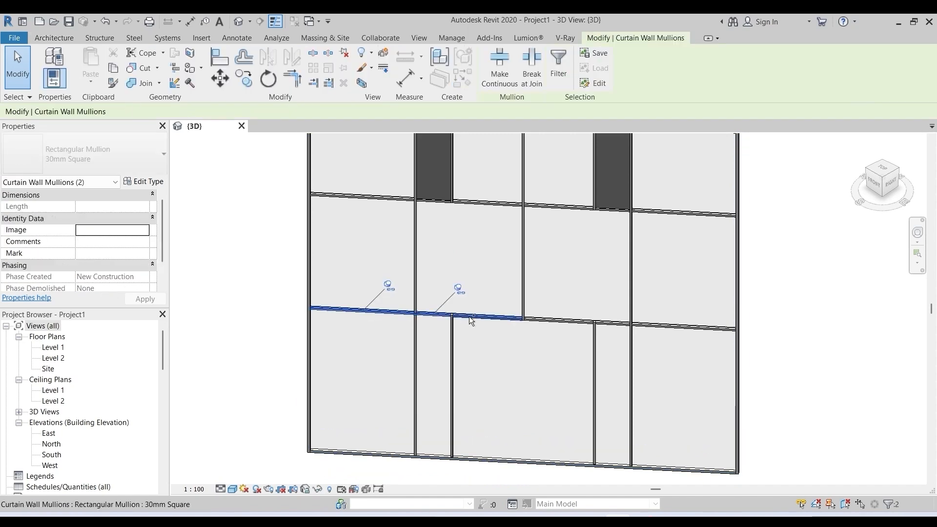
pyautogui.keyDown('ctrl'); pyautogui.click(476, 317); pyautogui.keyUp('ctrl')
pyautogui.keyDown('ctrl'); pyautogui.click(559, 320); pyautogui.keyUp('ctrl')
pyautogui.keyDown('ctrl'); pyautogui.click(614, 323); pyautogui.keyUp('ctrl')
pyautogui.keyDown('ctrl'); pyautogui.click(657, 326); pyautogui.keyUp('ctrl')
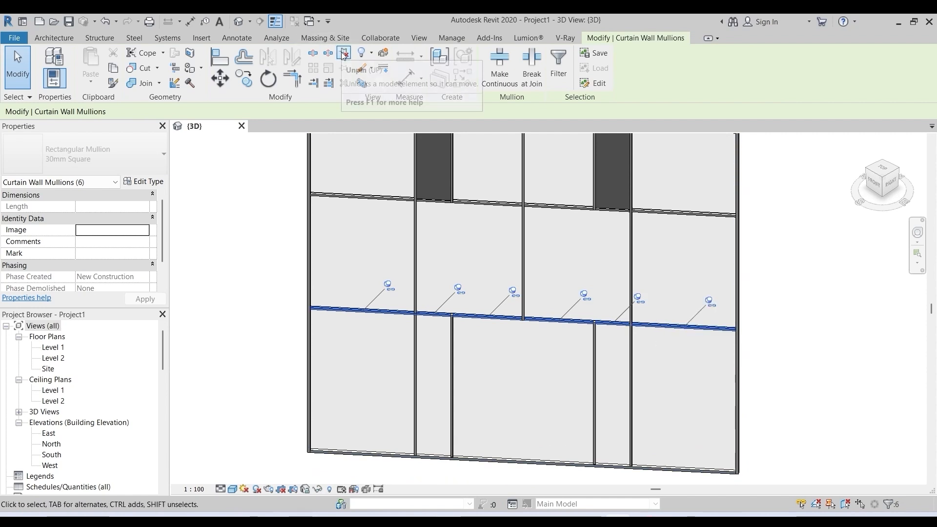
pyautogui.click(344, 54)
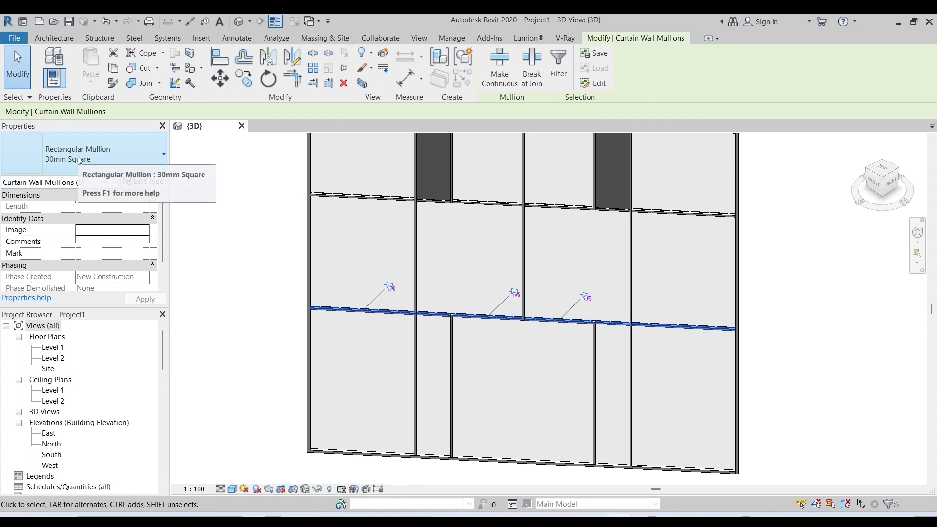
pyautogui.click(164, 153)
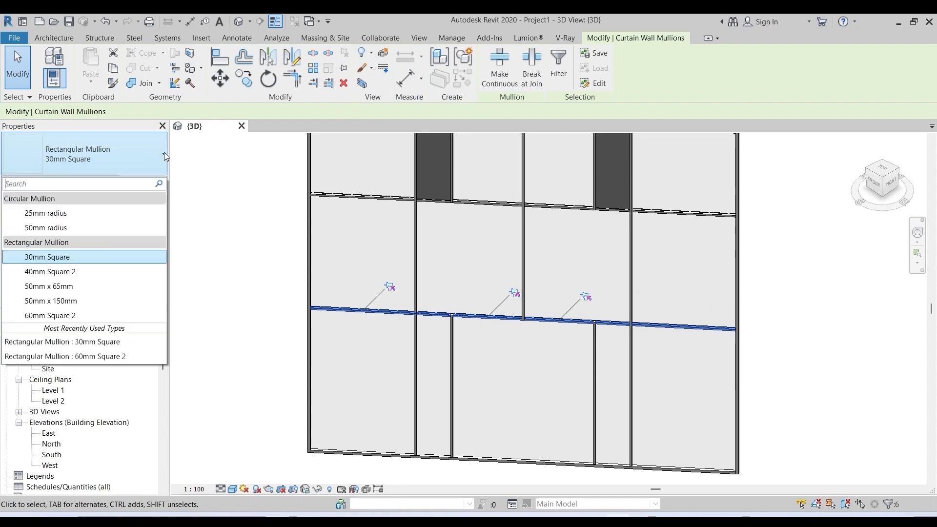
pyautogui.click(36, 316)
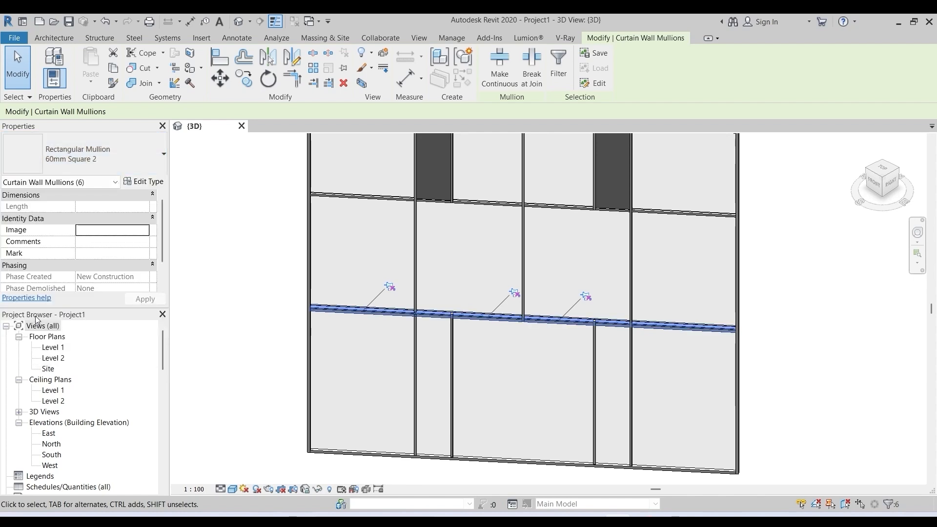
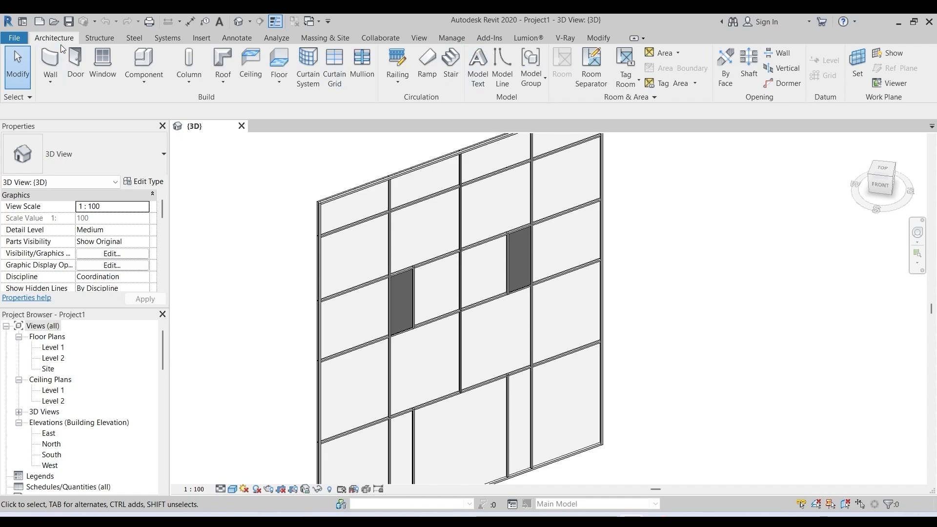
# Step: Try to load the M_Curtain Wall-Awning family as a component from the India library's Windows folder
pyautogui.click(144, 81)
pyautogui.click(167, 104)
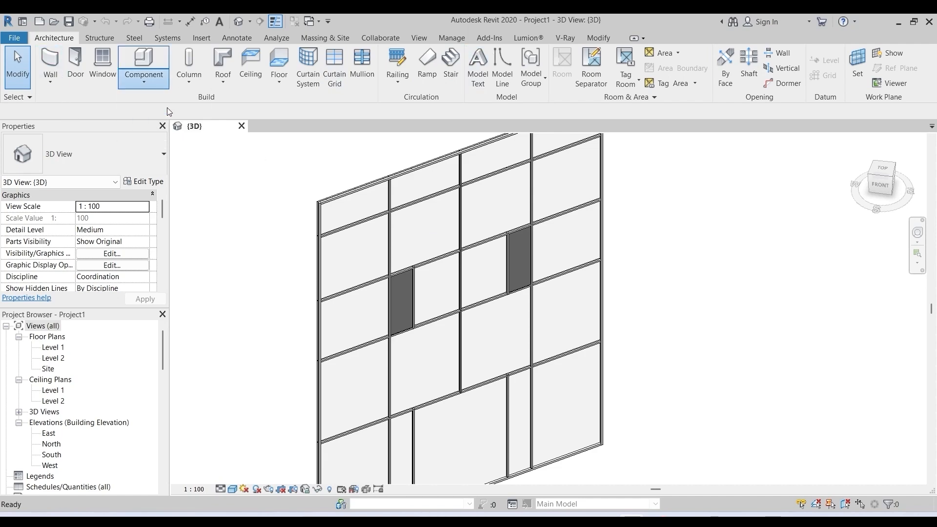
pyautogui.click(491, 59)
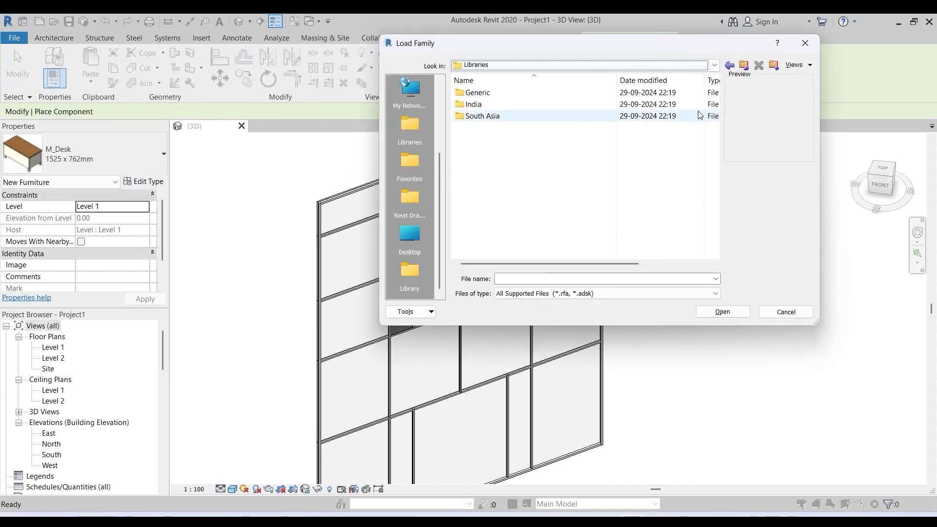
pyautogui.doubleClick(488, 104)
pyautogui.scroll(-6, 517, 164)
pyautogui.scroll(-3, 517, 164)
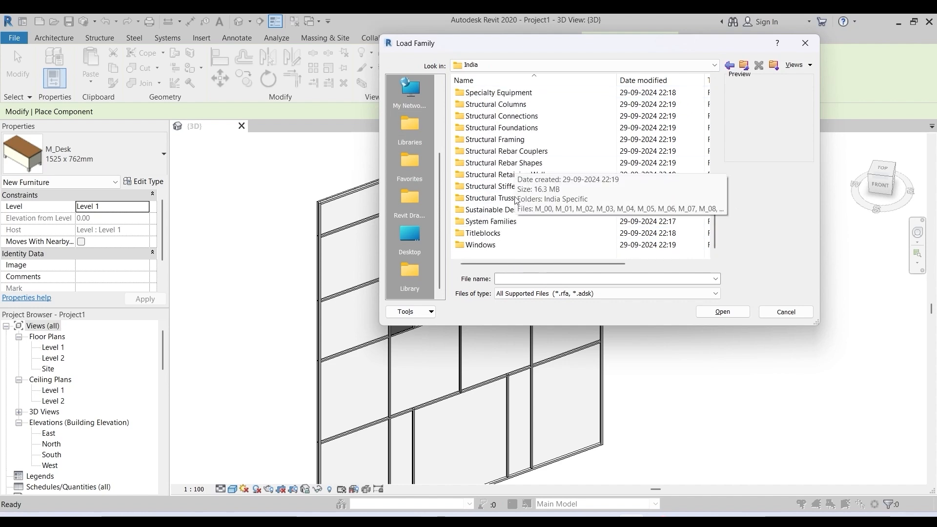
pyautogui.doubleClick(481, 244)
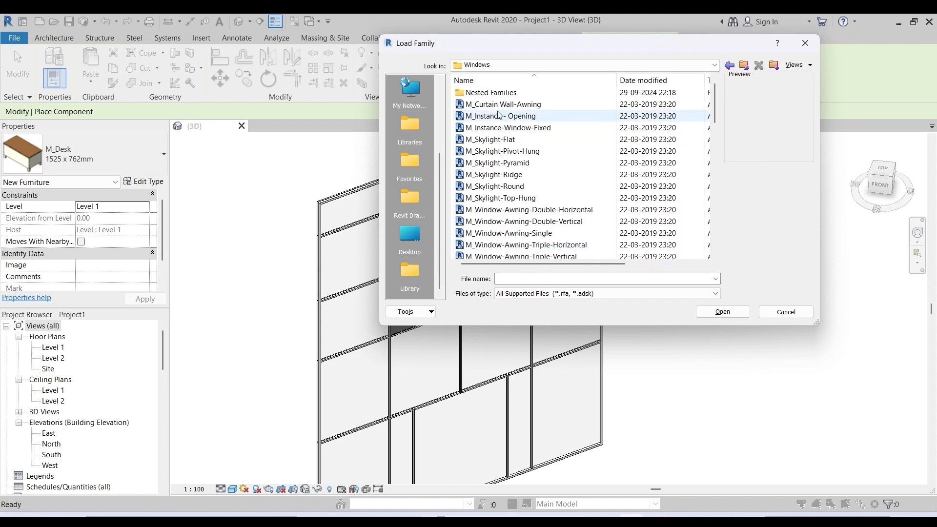
pyautogui.click(521, 105)
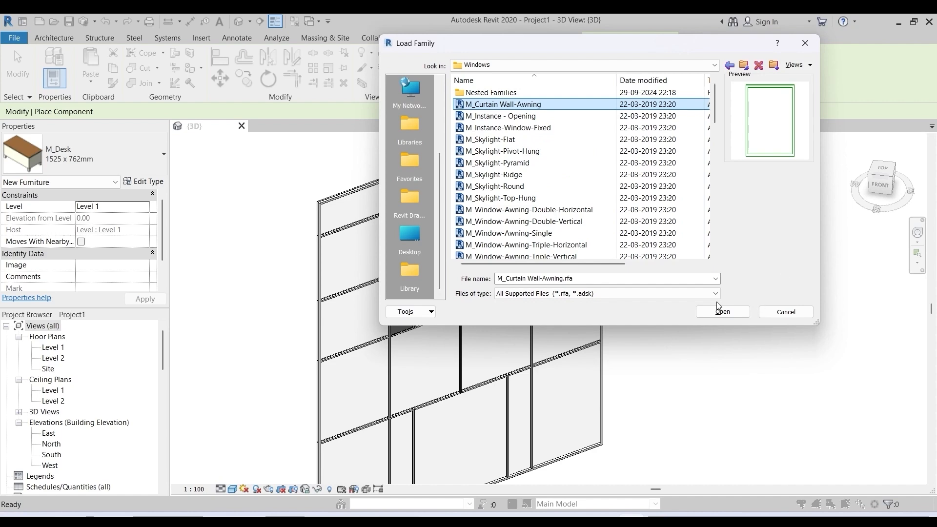
pyautogui.click(723, 312)
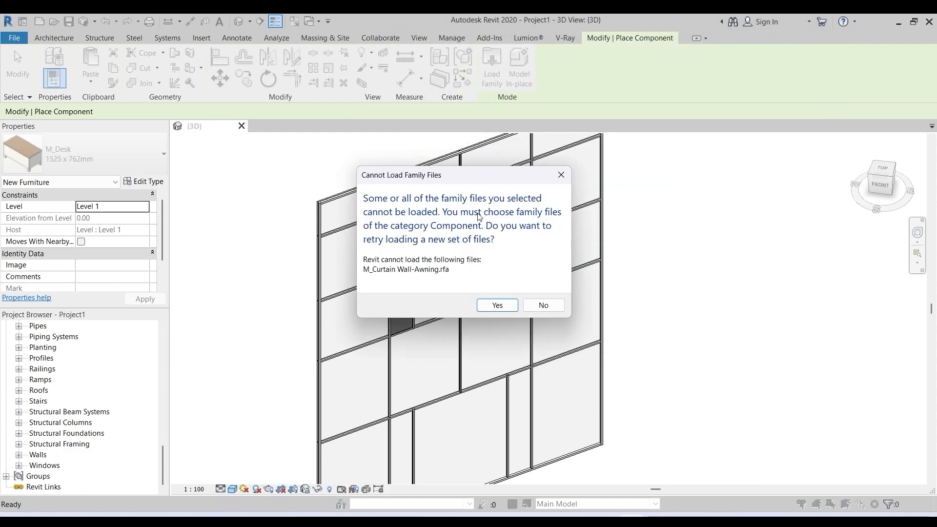
pyautogui.click(545, 308)
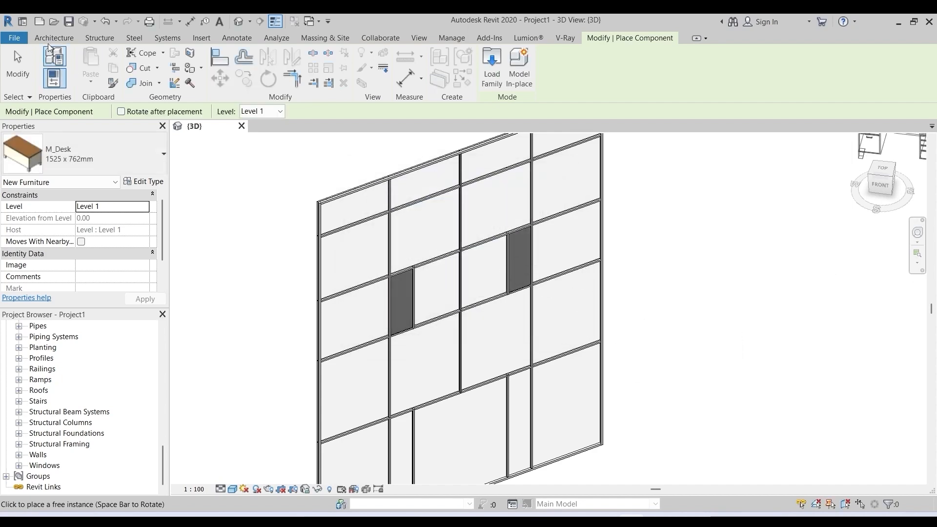
# Step: Open the M_Curtain Wall-Awning family file from the library's Windows folder in the family editor
pyautogui.click(16, 37)
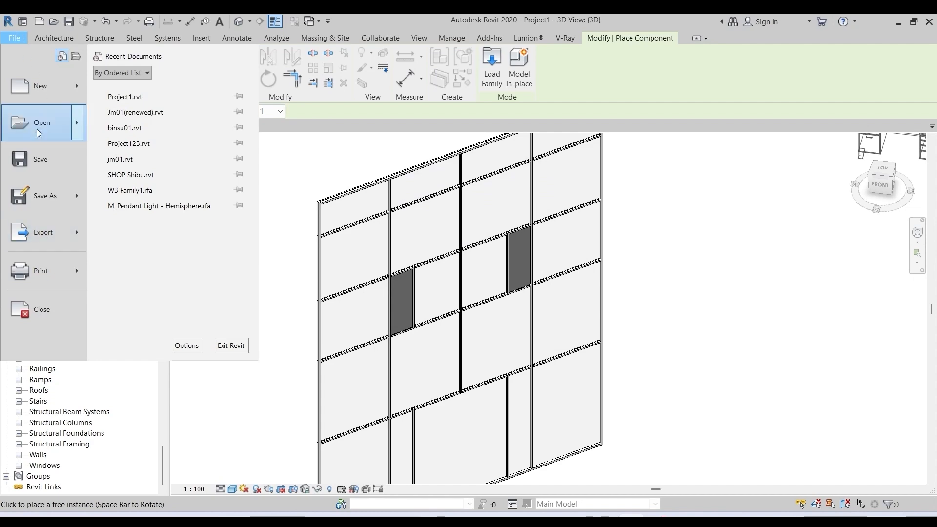
pyautogui.moveTo(44, 129)
pyautogui.click(142, 128)
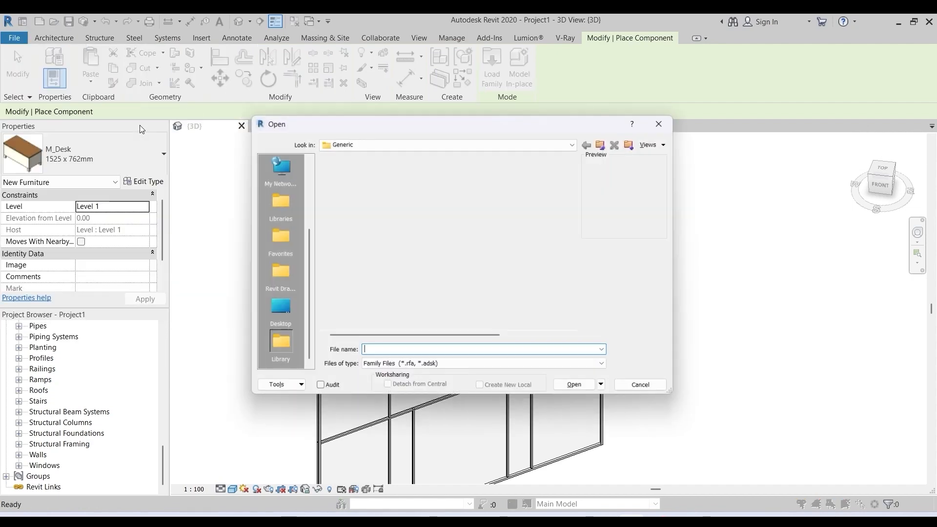
pyautogui.click(580, 141)
pyautogui.click(404, 214)
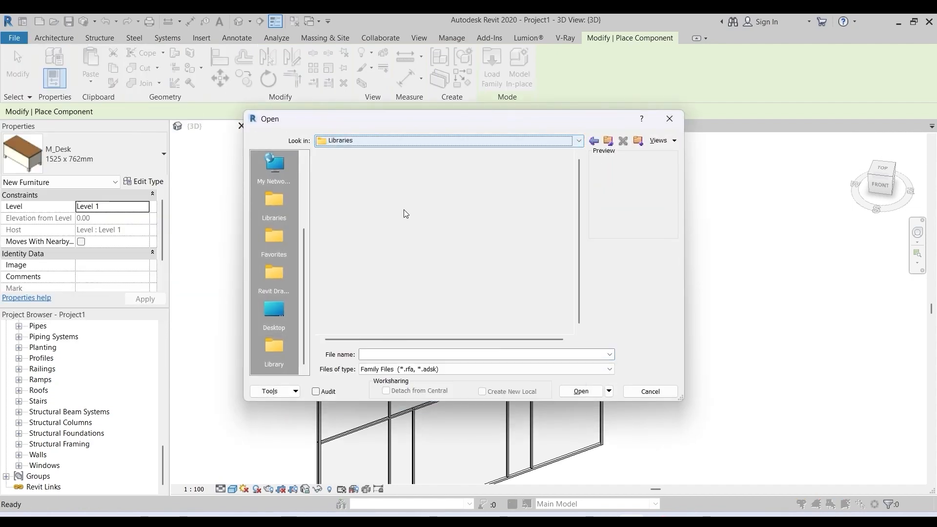
pyautogui.doubleClick(356, 321)
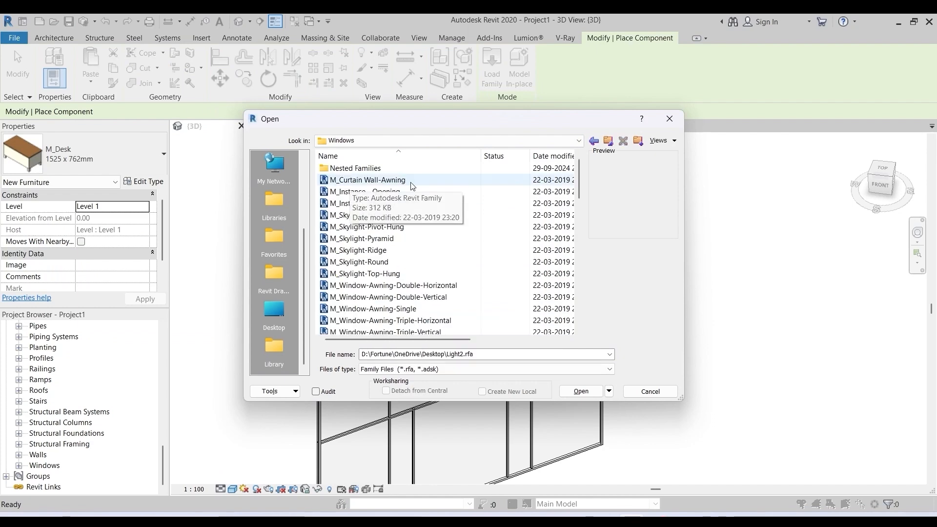
pyautogui.click(368, 182)
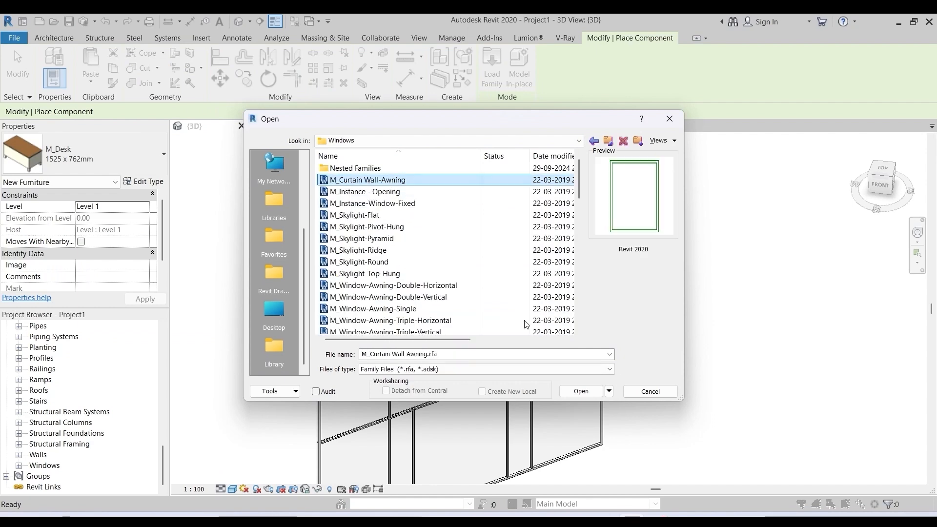
pyautogui.click(582, 391)
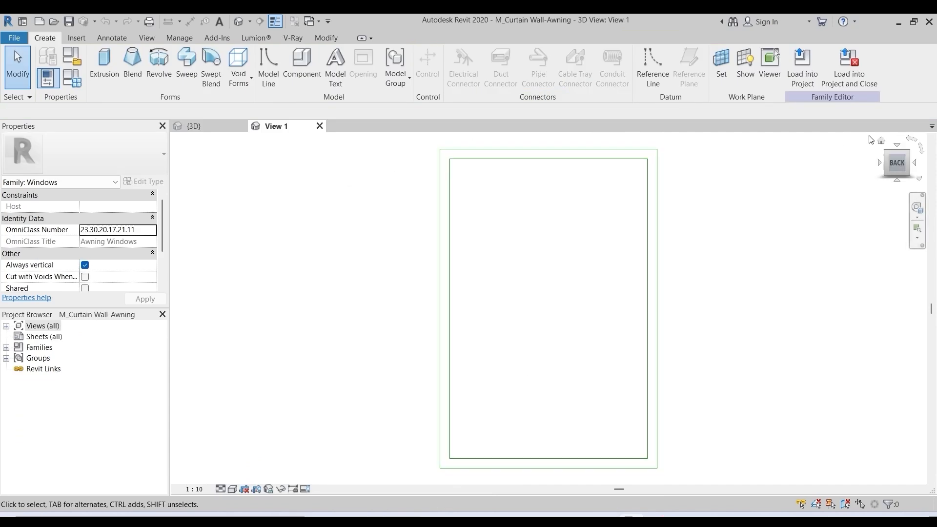
# Step: Load the opened awning window family into Project1 and expand the project's Windows families
pyautogui.click(805, 63)
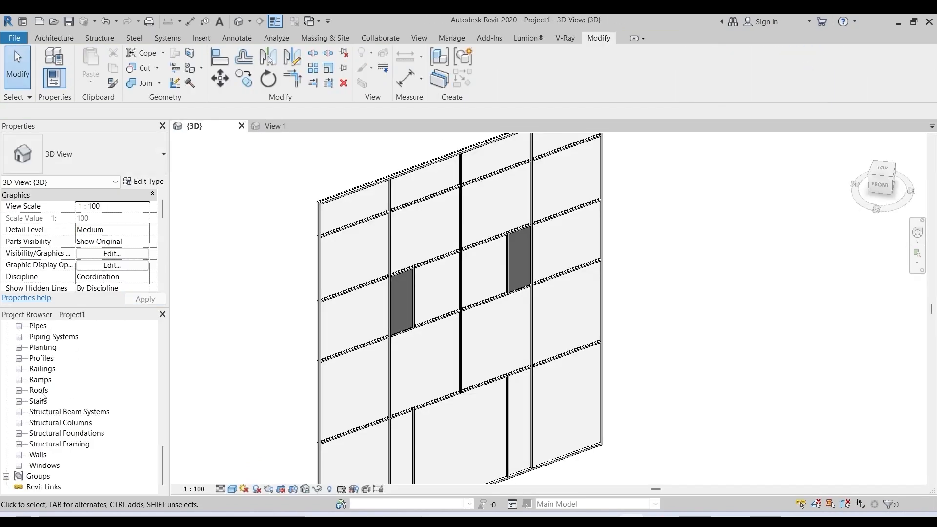
pyautogui.click(19, 466)
pyautogui.scroll(-2, 79, 456)
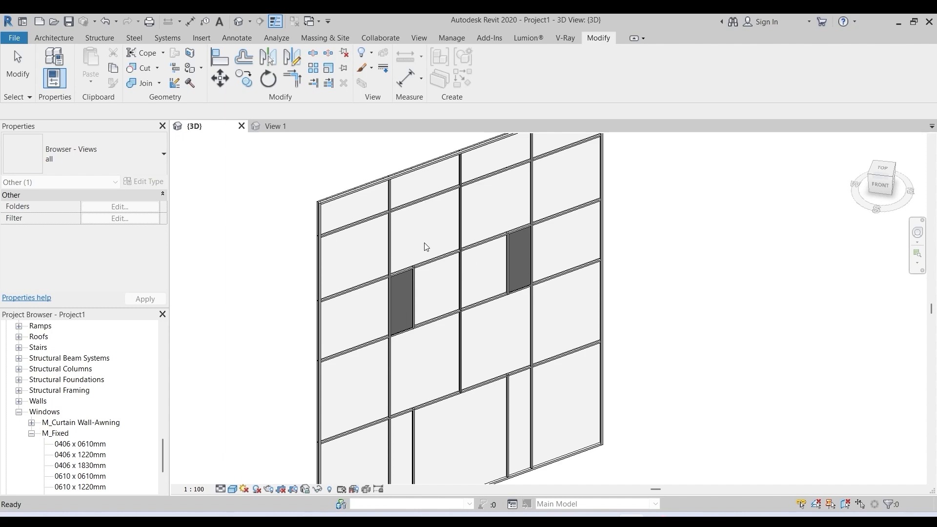
# Step: Unpin the glazed panel directly above the left dark solid panel and change its type to M_Curtain Wall-Awning
pyautogui.click(434, 231)
pyautogui.press('Tab')
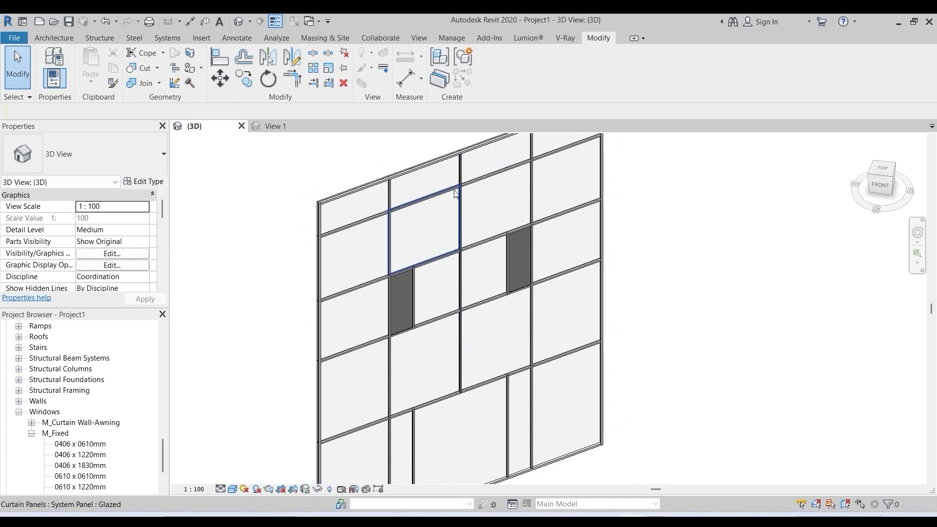
pyautogui.click(449, 230)
pyautogui.click(448, 203)
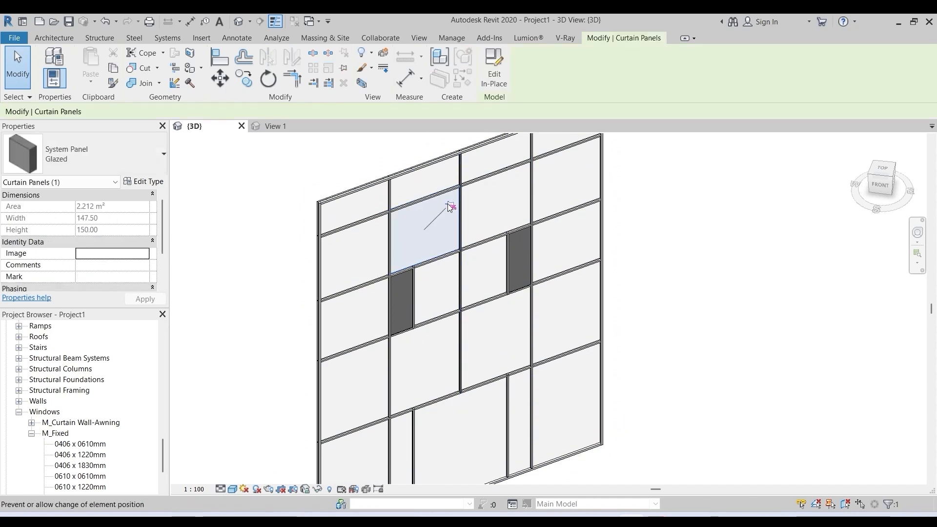
pyautogui.click(164, 154)
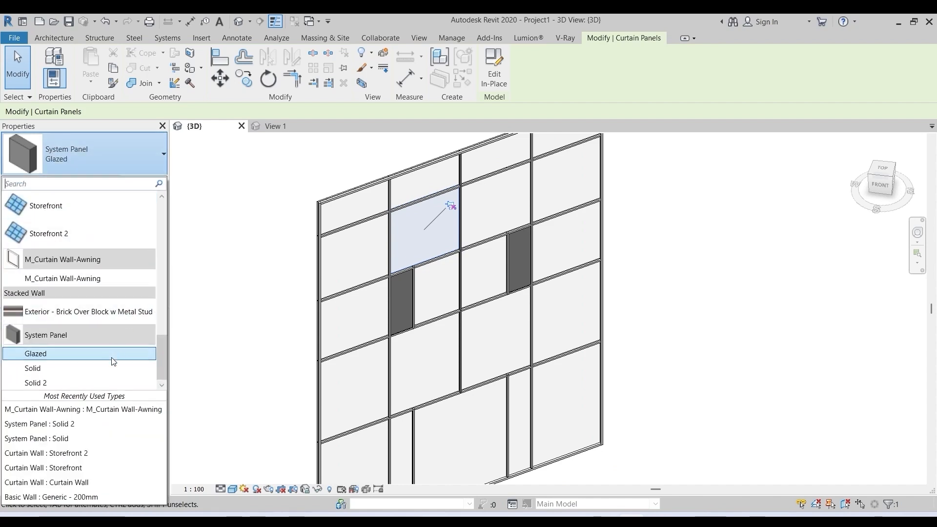
pyautogui.click(68, 412)
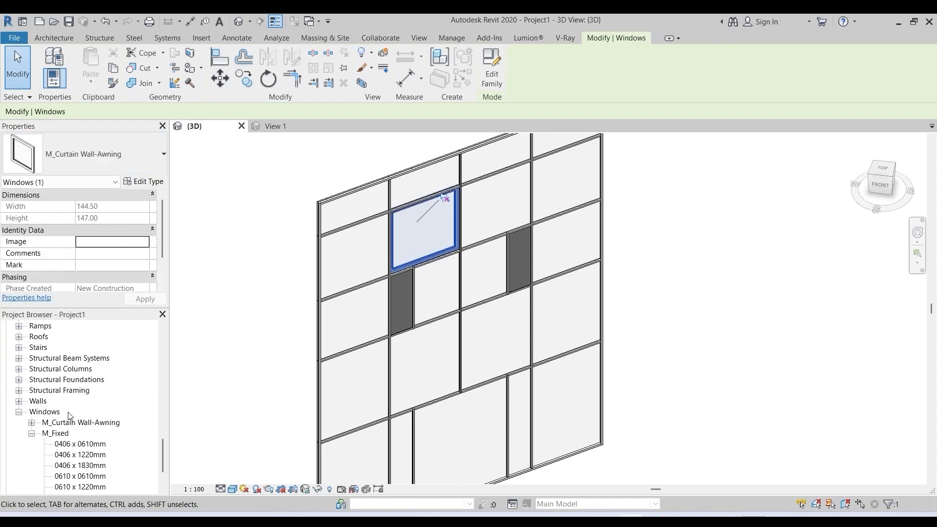
# Step: Load the M_Door-Curtain-Wall-Double-Storefront family as a component from the India library's Doors folder
pyautogui.scroll(3, 368, 216)
pyautogui.click(530, 269)
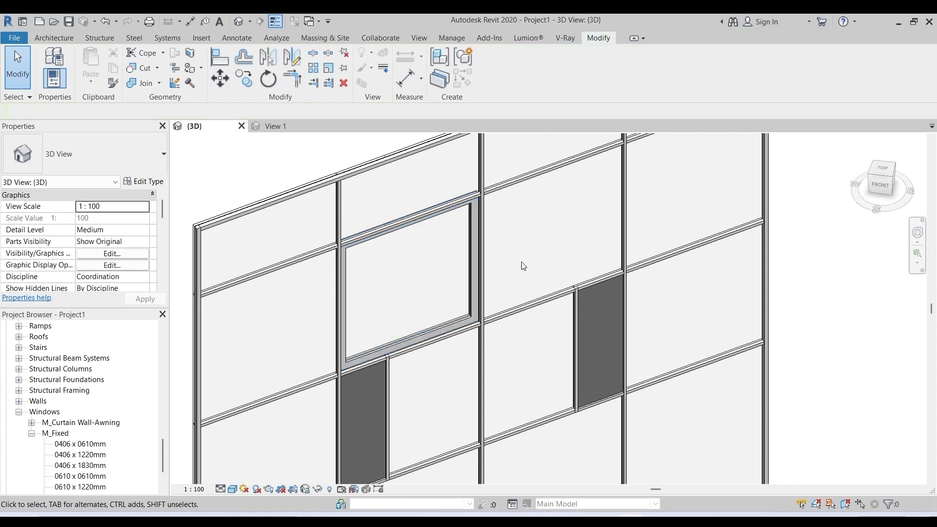
pyautogui.scroll(3, 493, 264)
pyautogui.scroll(-5, 433, 210)
pyautogui.scroll(3, 419, 376)
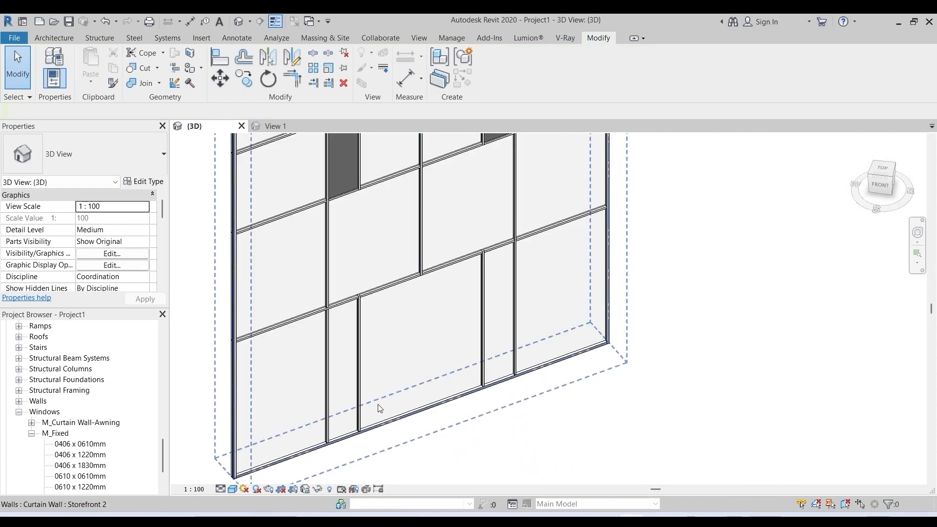
pyautogui.click(55, 38)
pyautogui.click(141, 82)
pyautogui.click(173, 103)
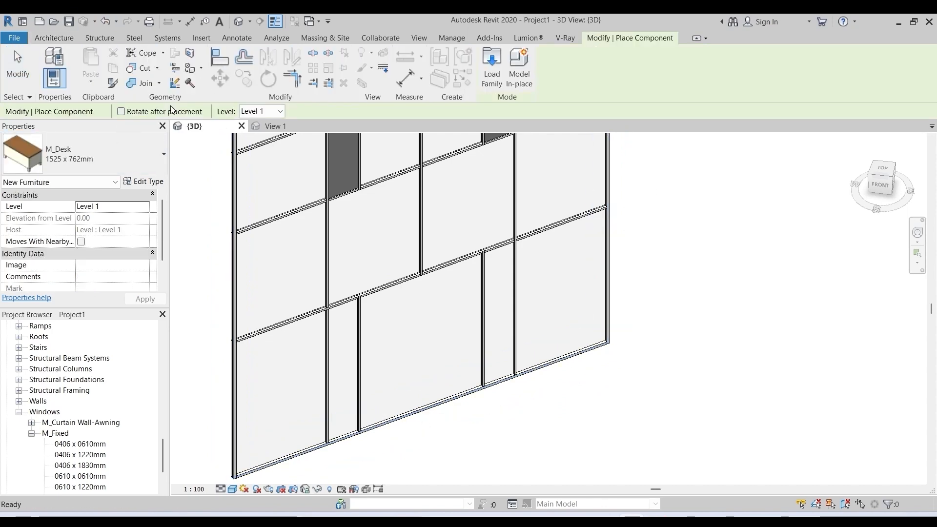
pyautogui.click(499, 64)
pyautogui.click(562, 65)
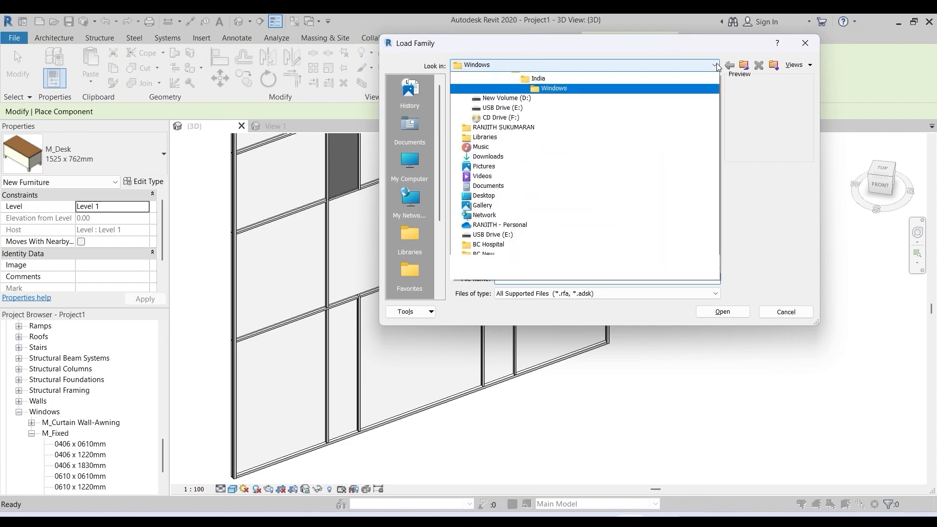
pyautogui.click(548, 136)
pyautogui.doubleClick(481, 103)
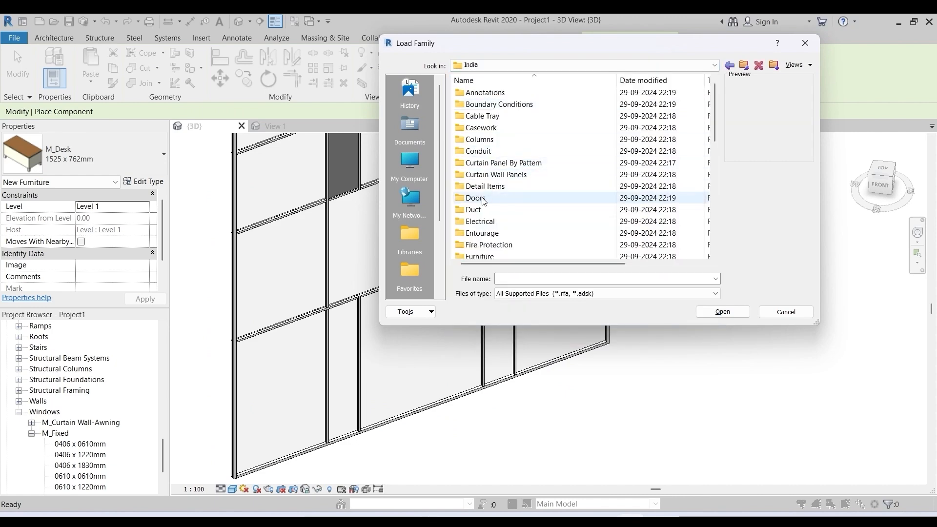
pyautogui.doubleClick(531, 199)
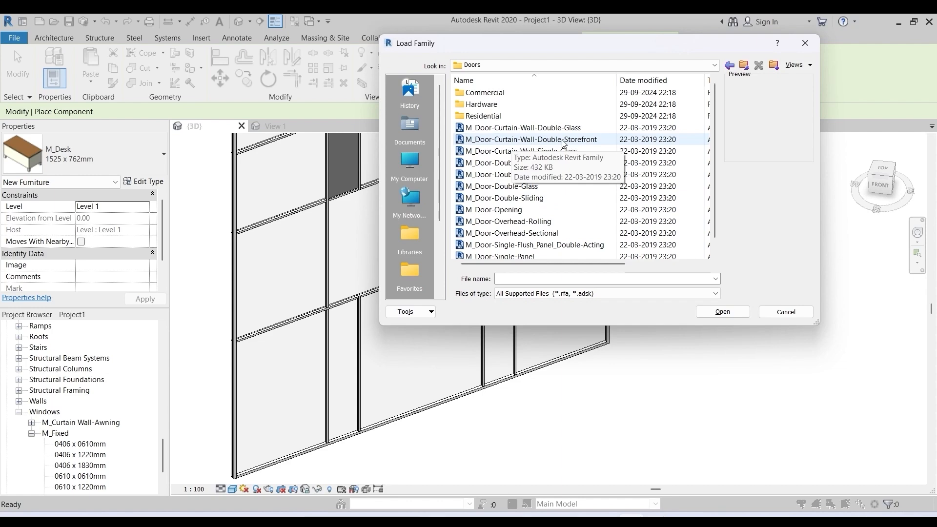
pyautogui.click(564, 140)
pyautogui.click(718, 312)
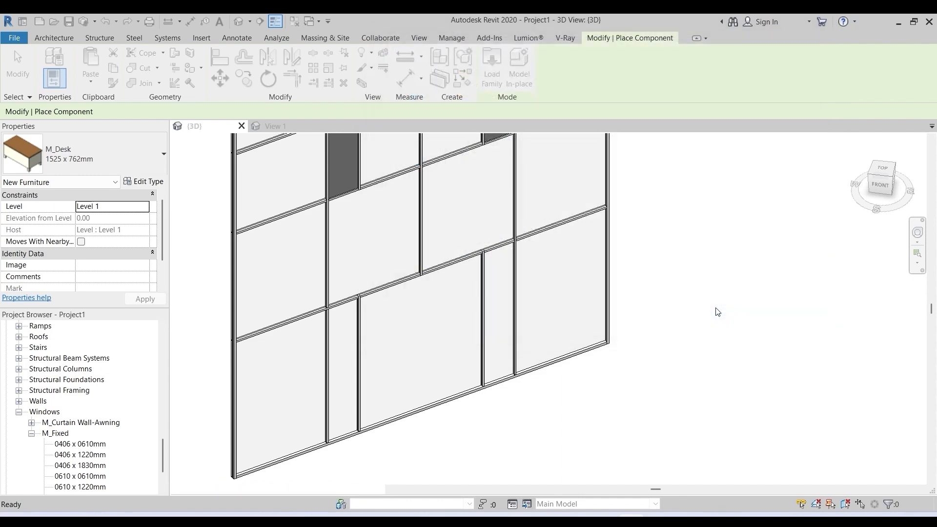
pyautogui.press('Escape')
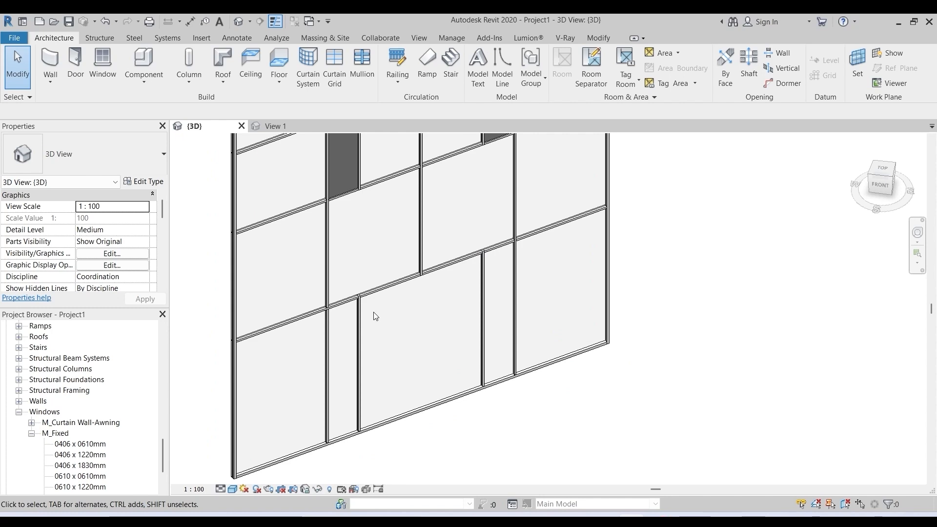
# Step: Unpin the wide glazed panel in the wall's bottom row and change its type to M_Door-Curtain-Wall-Double-Storefront
pyautogui.press('Tab')
pyautogui.press('Tab')
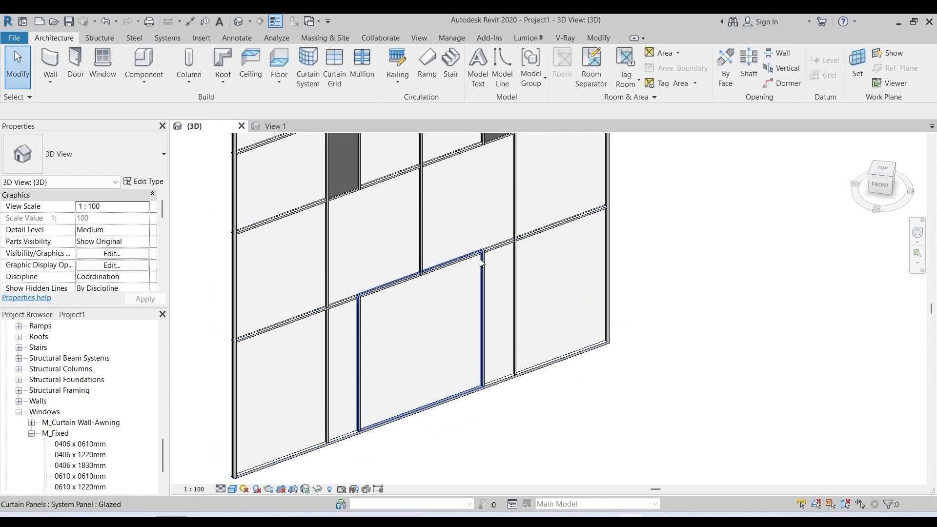
pyautogui.click(481, 262)
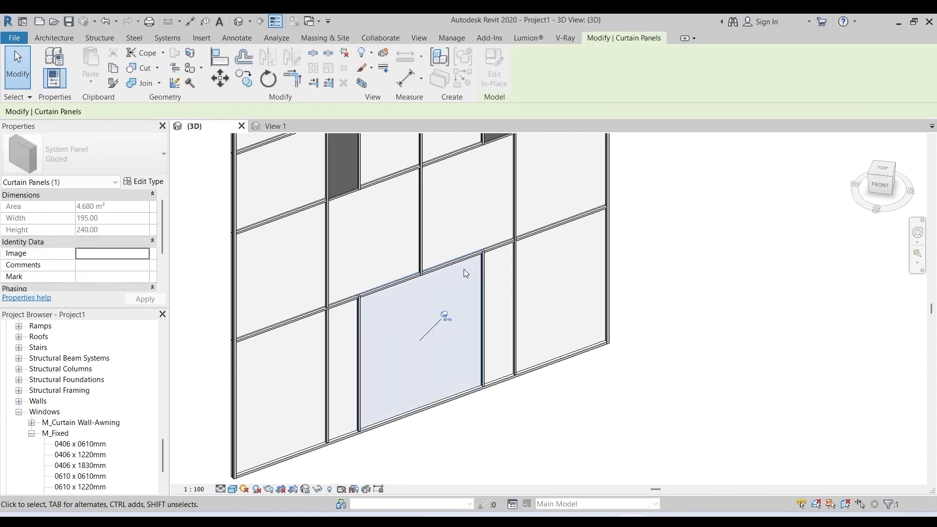
pyautogui.click(446, 315)
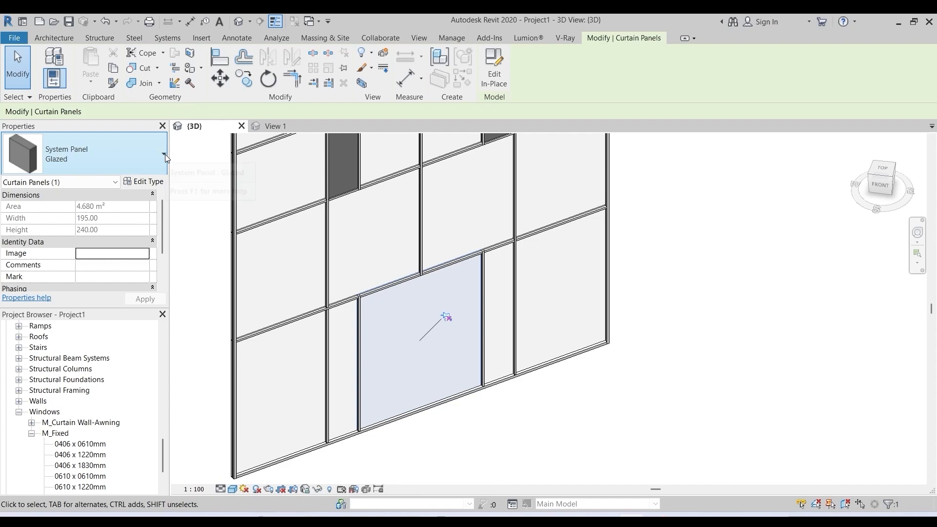
pyautogui.click(164, 154)
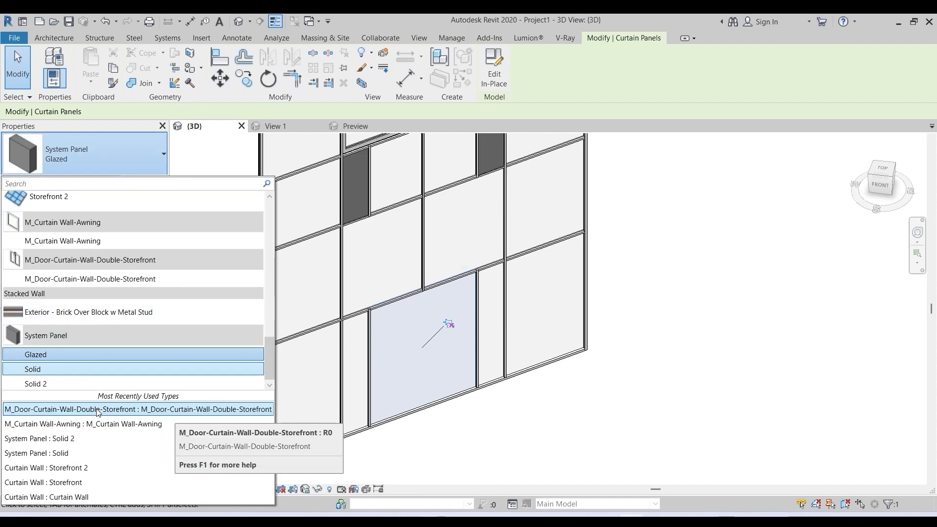
pyautogui.click(150, 414)
pyautogui.scroll(3, 440, 322)
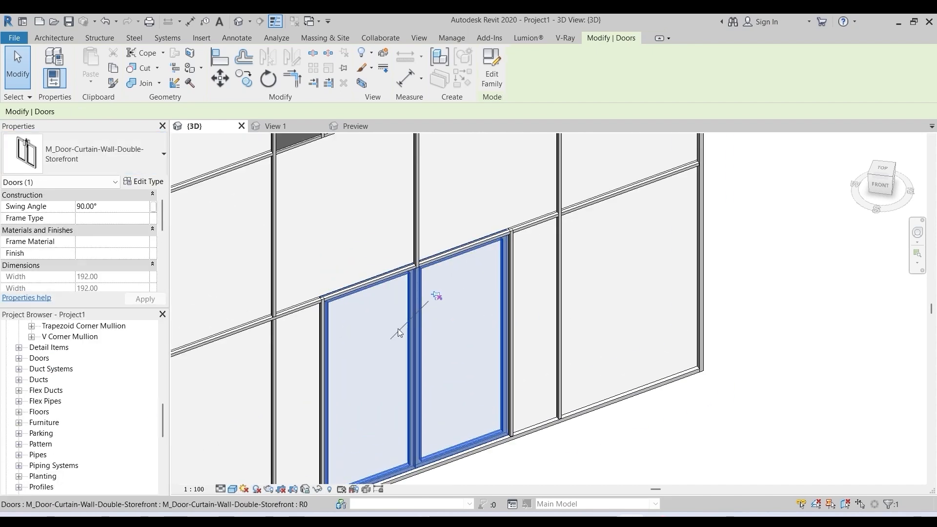
pyautogui.scroll(-1, 579, 292)
pyautogui.click(583, 285)
# Step: Set the 3D view's detail level to Fine and inspect the double door's handles
pyautogui.scroll(2, 421, 335)
pyautogui.moveTo(421, 335); pyautogui.dragTo(471, 276, button='middle')
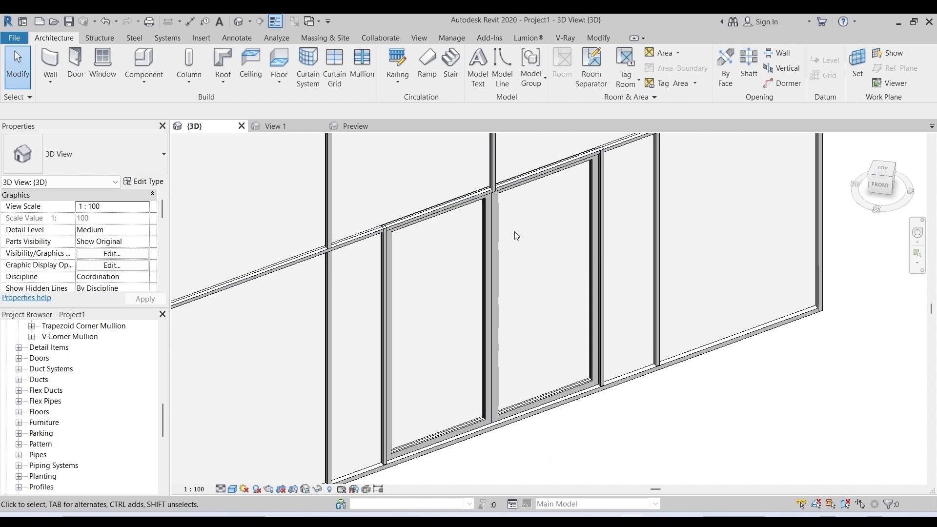
pyautogui.click(220, 488)
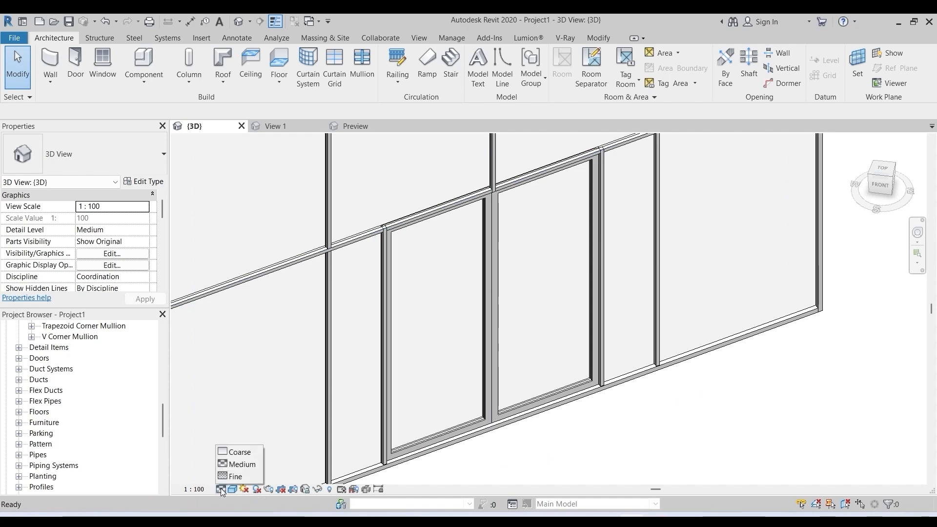
pyautogui.click(236, 478)
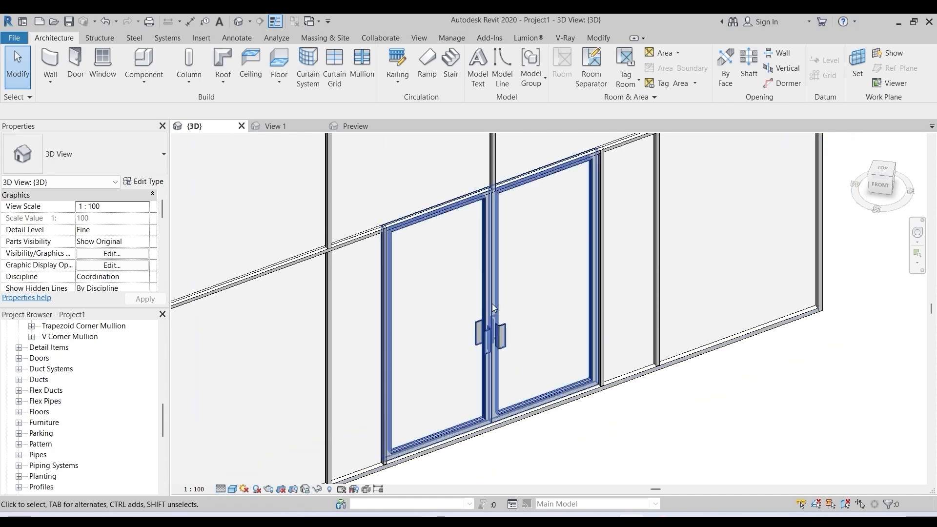
pyautogui.scroll(5, 493, 304)
pyautogui.scroll(-6, 638, 351)
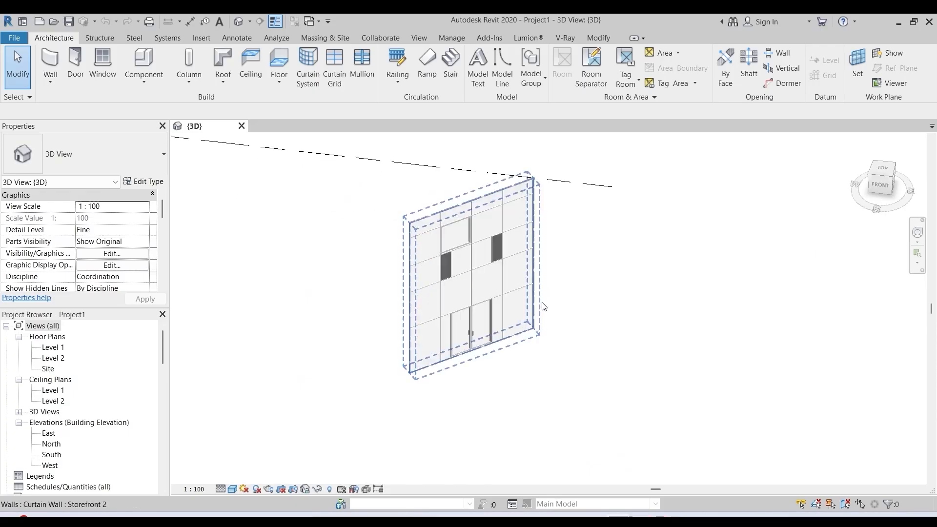
# Step: Unpin and delete the two bottom mullion segments beneath the double door
pyautogui.scroll(5, 471, 318)
pyautogui.scroll(5, 472, 318)
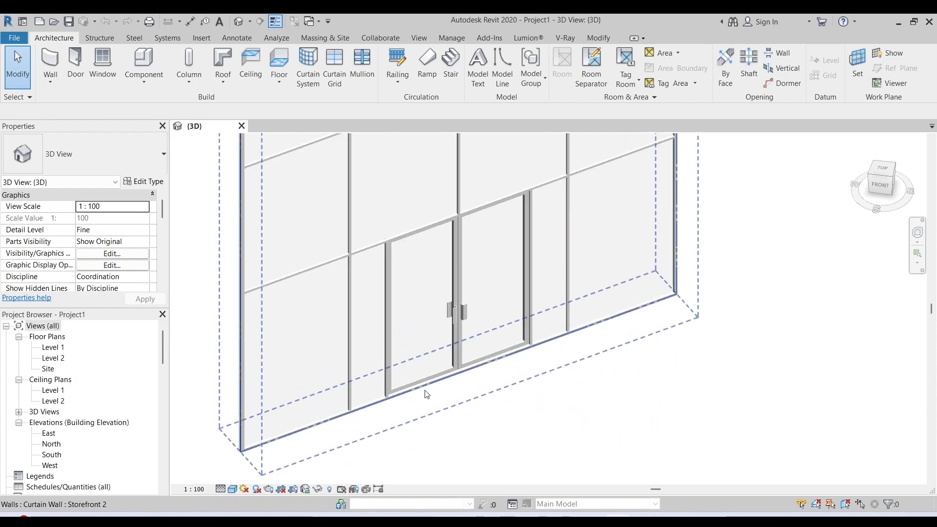
pyautogui.scroll(2, 376, 422)
pyautogui.scroll(1, 408, 343)
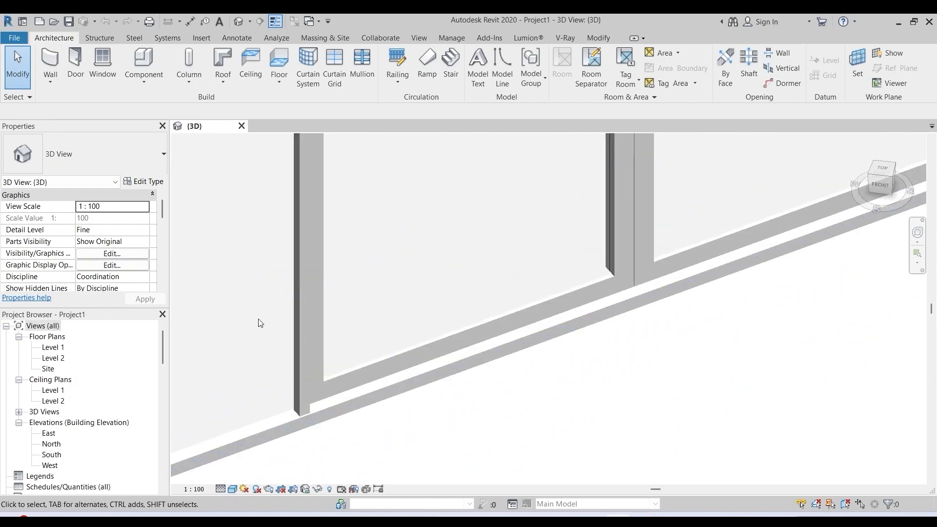
pyautogui.scroll(-2, 259, 322)
pyautogui.scroll(1, 485, 331)
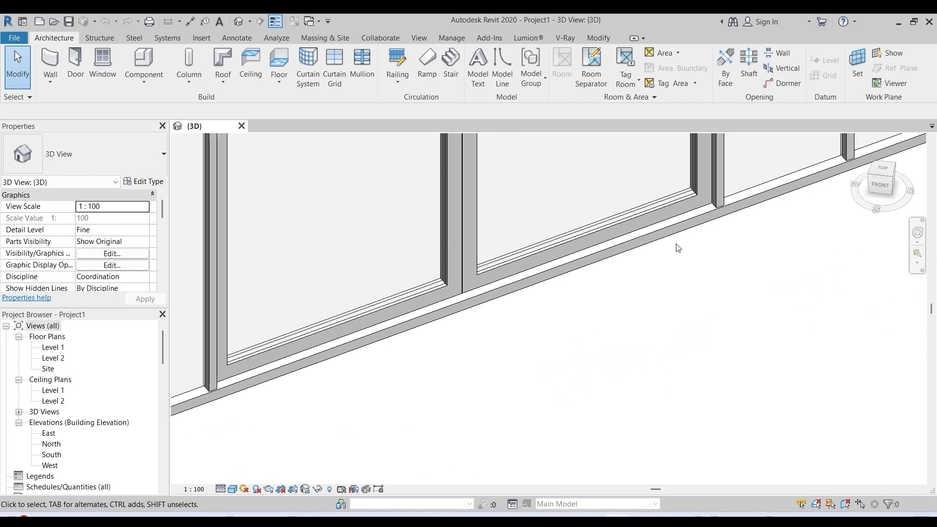
pyautogui.click(678, 225)
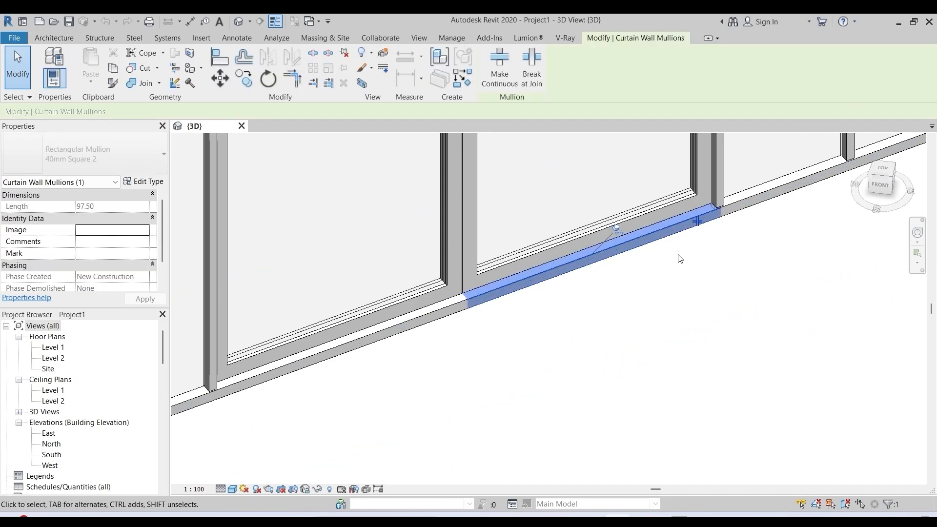
pyautogui.keyDown('ctrl'); pyautogui.click(370, 341); pyautogui.keyUp('ctrl')
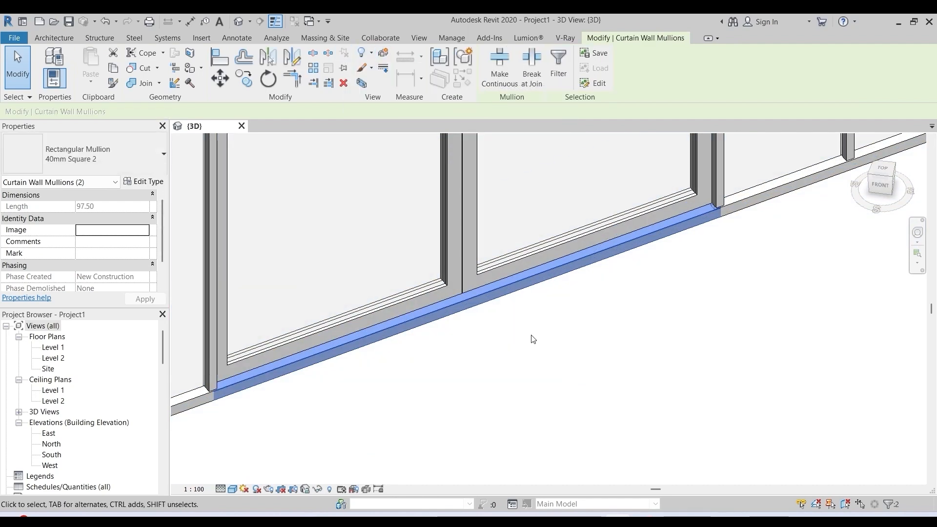
pyautogui.press('Delete')
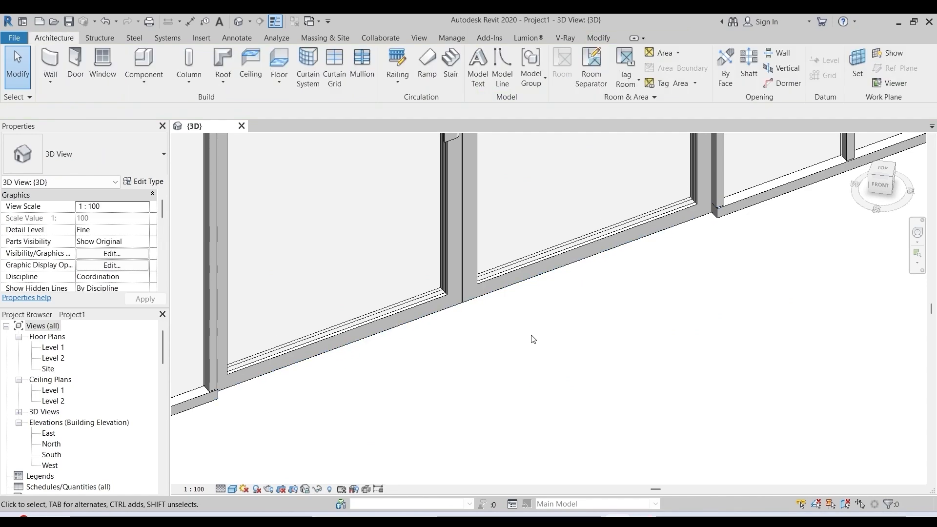
pyautogui.scroll(-3, 682, 349)
pyautogui.scroll(2, 613, 341)
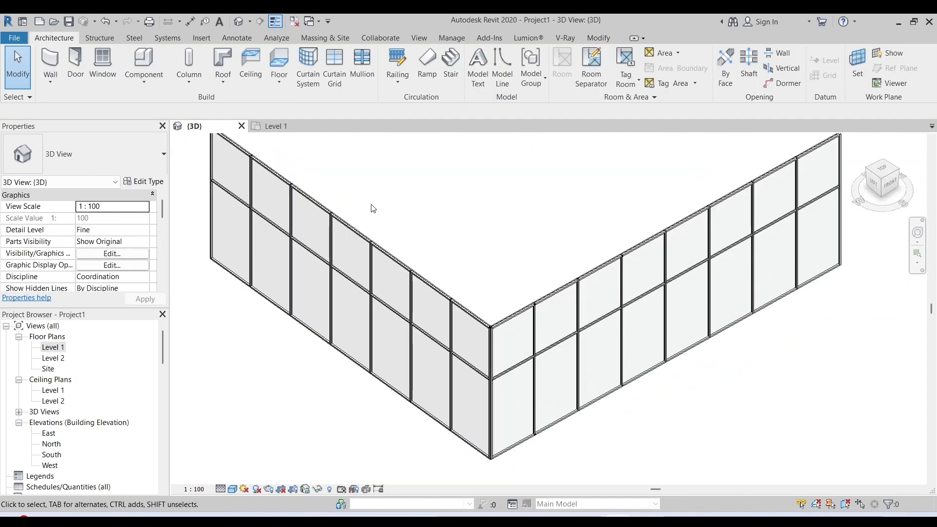
# Step: Examine the vertical mullions at the corner where the two Storefront 2 curtain walls meet, at both base and top
pyautogui.scroll(-2, 373, 209)
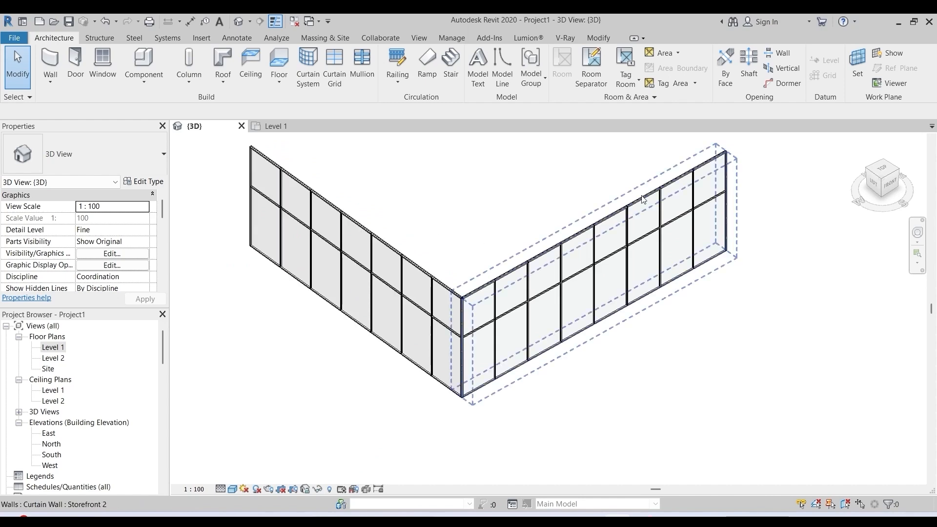
pyautogui.scroll(10, 485, 319)
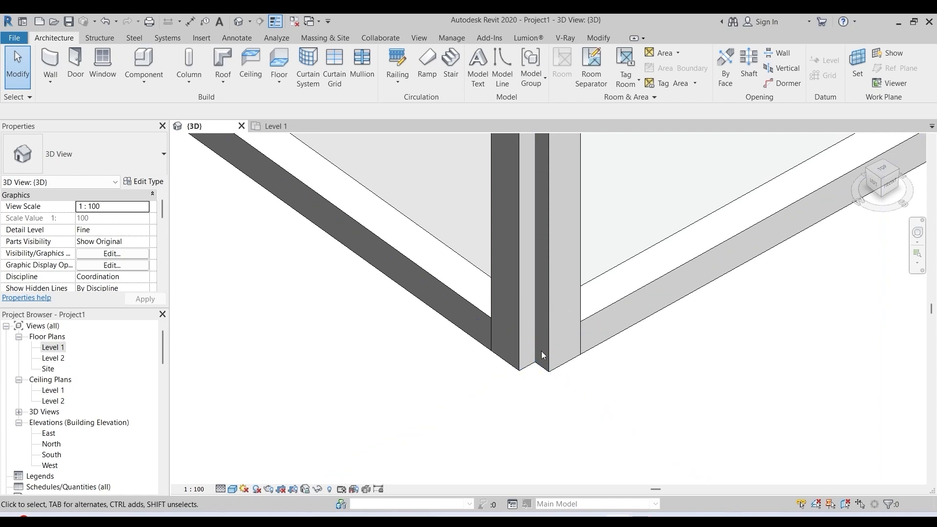
pyautogui.scroll(-10, 472, 377)
pyautogui.scroll(3, 485, 265)
pyautogui.scroll(6, 458, 215)
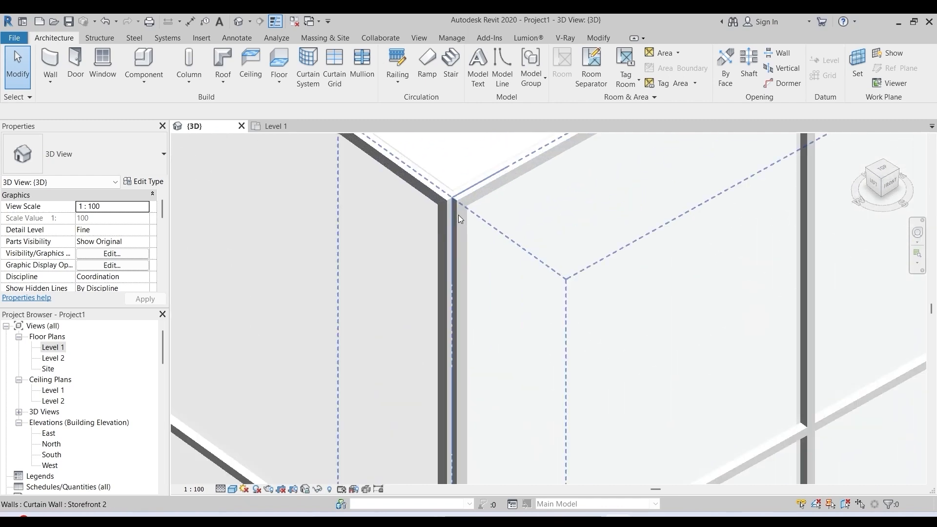
pyautogui.scroll(-3, 368, 344)
pyautogui.scroll(3, 430, 276)
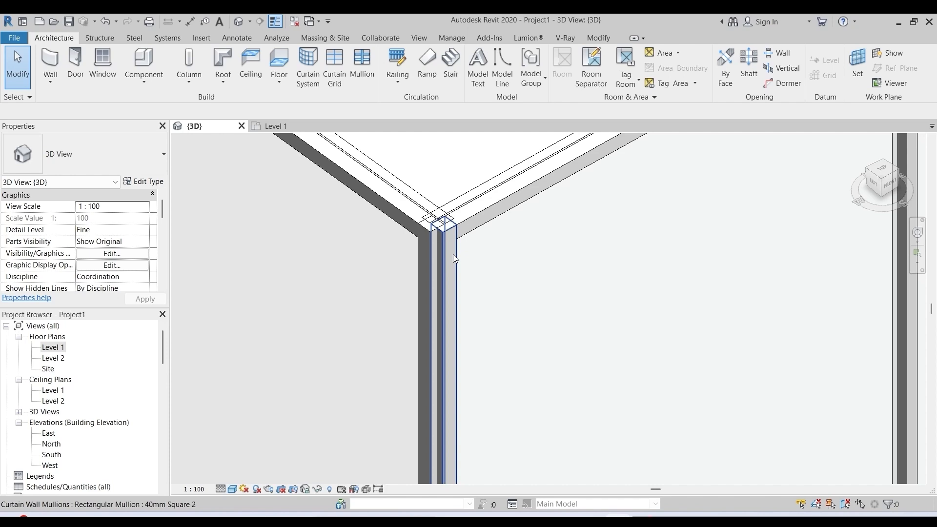
# Step: Unpin and delete the two vertical mullion segments at the corner end of the right-hand curtain wall
pyautogui.scroll(2, 453, 253)
pyautogui.click(444, 258)
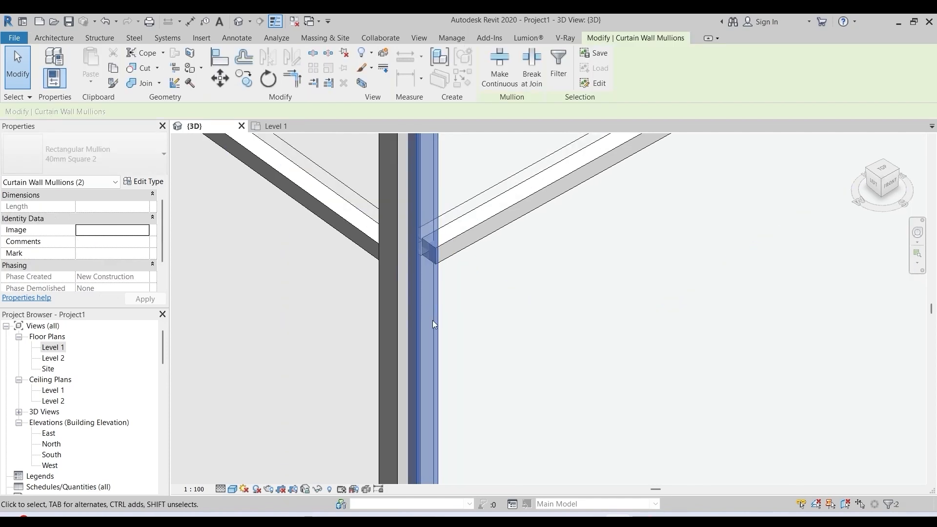
pyautogui.scroll(-5, 433, 321)
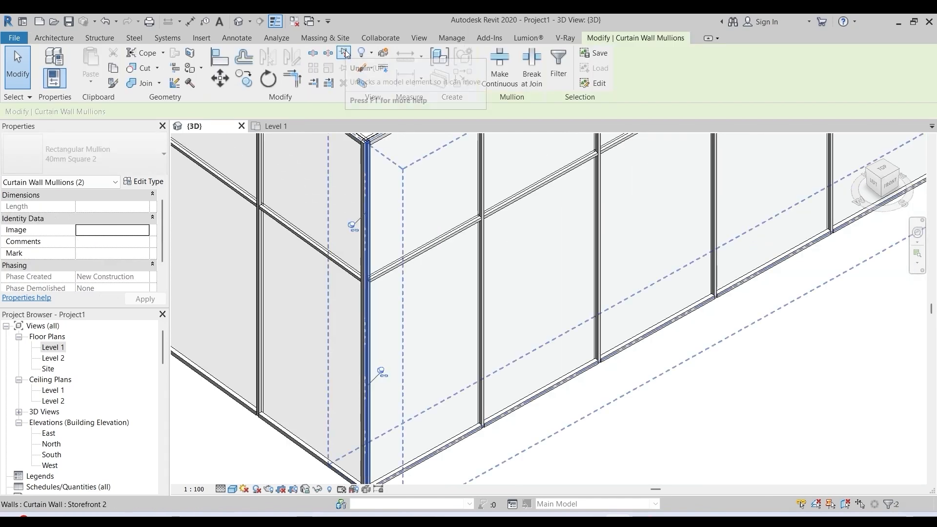
pyautogui.click(346, 52)
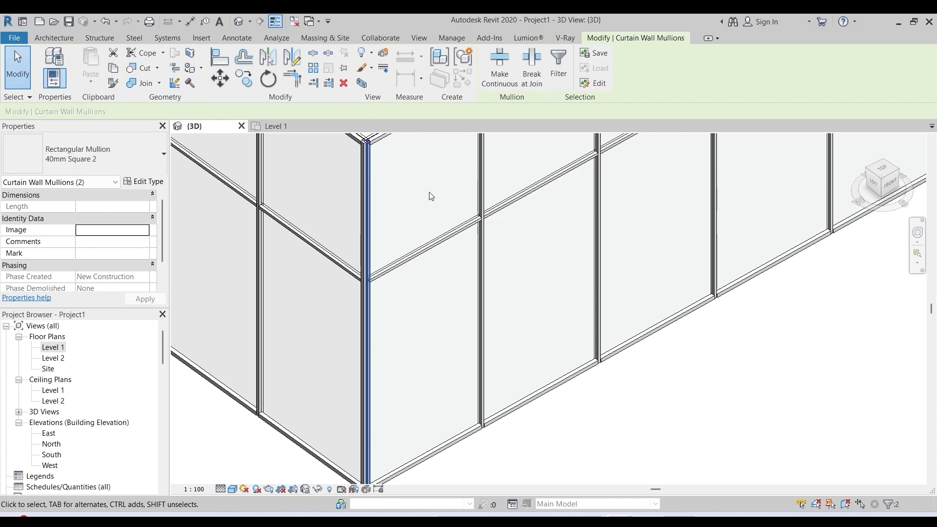
pyautogui.press('Escape')
# Step: Select the two remaining vertical mullion segments at the corner where the curtain walls meet and unpin them
pyautogui.scroll(4, 415, 193)
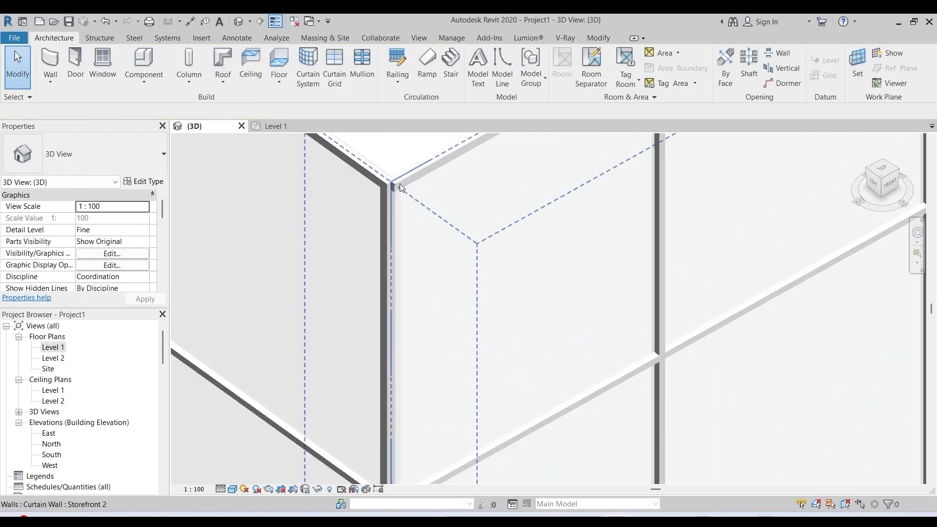
pyautogui.scroll(2, 400, 187)
pyautogui.scroll(-1, 394, 235)
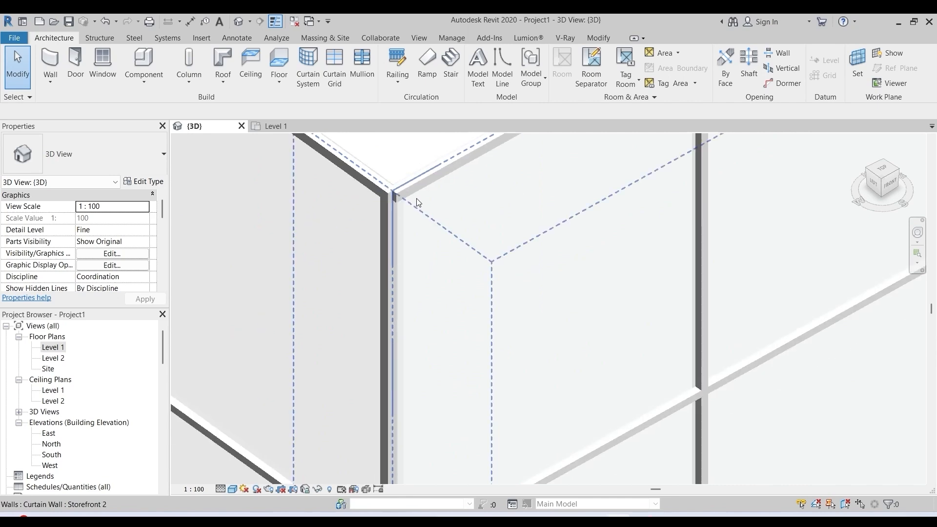
pyautogui.scroll(3, 437, 179)
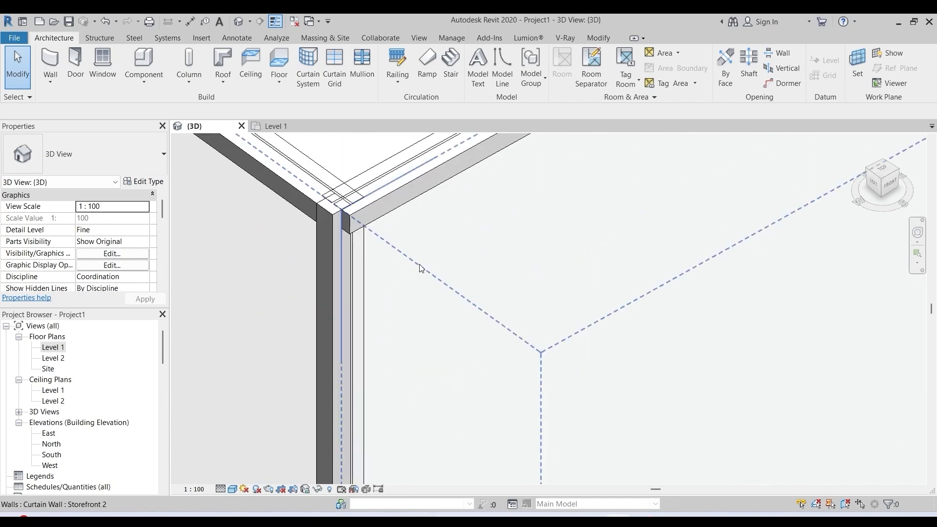
pyautogui.click(333, 260)
pyautogui.scroll(-2, 313, 209)
pyautogui.scroll(-3, 313, 209)
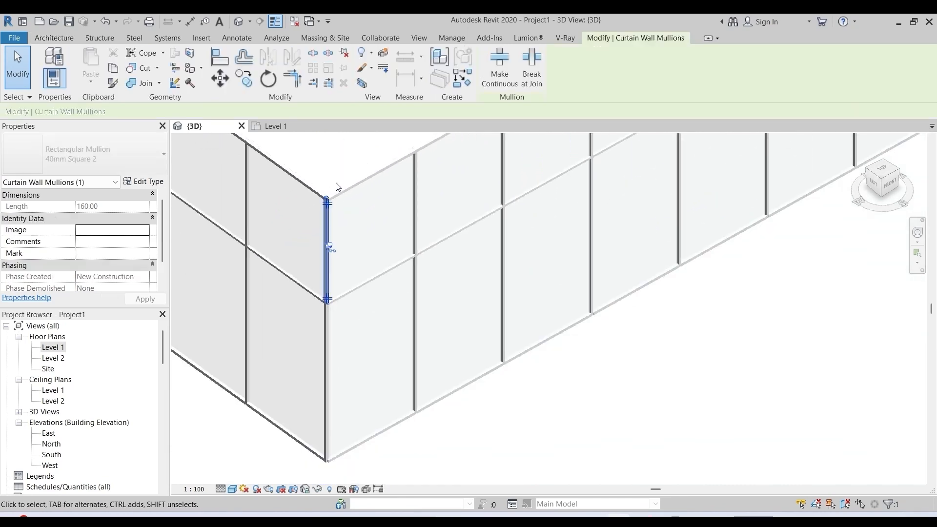
pyautogui.scroll(5, 328, 280)
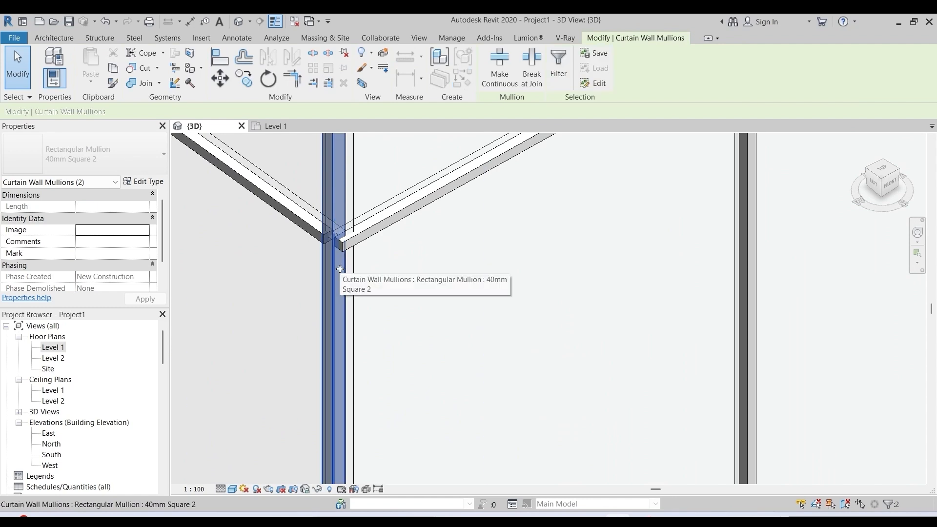
pyautogui.keyDown('ctrl'); pyautogui.click(333, 281); pyautogui.keyUp('ctrl')
pyautogui.scroll(-4, 348, 361)
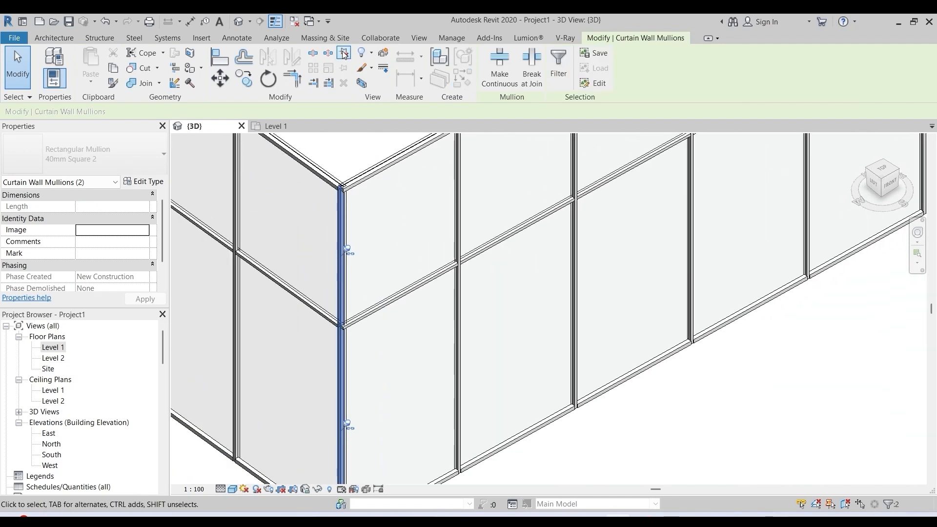
pyautogui.click(343, 54)
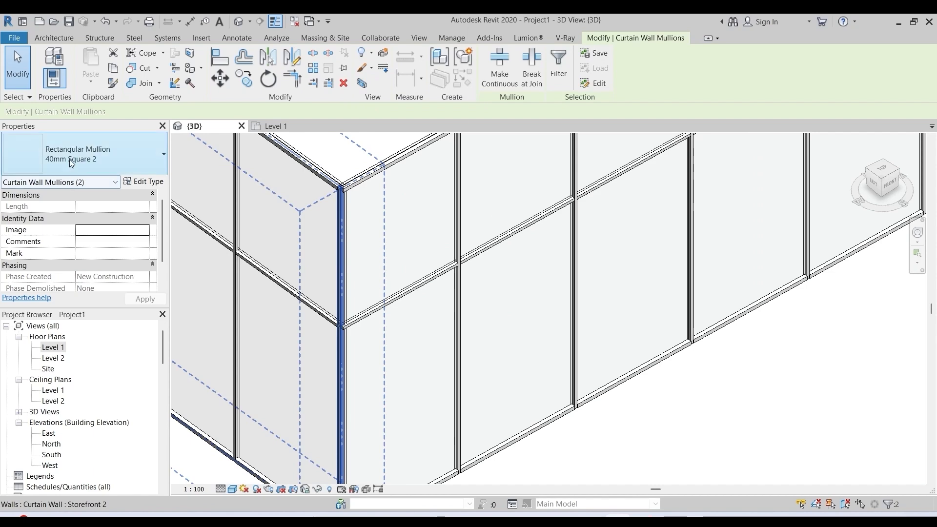
# Step: Change the two unpinned corner mullion segments to the L Corner Mullion type L Mullion 1
pyautogui.click(163, 153)
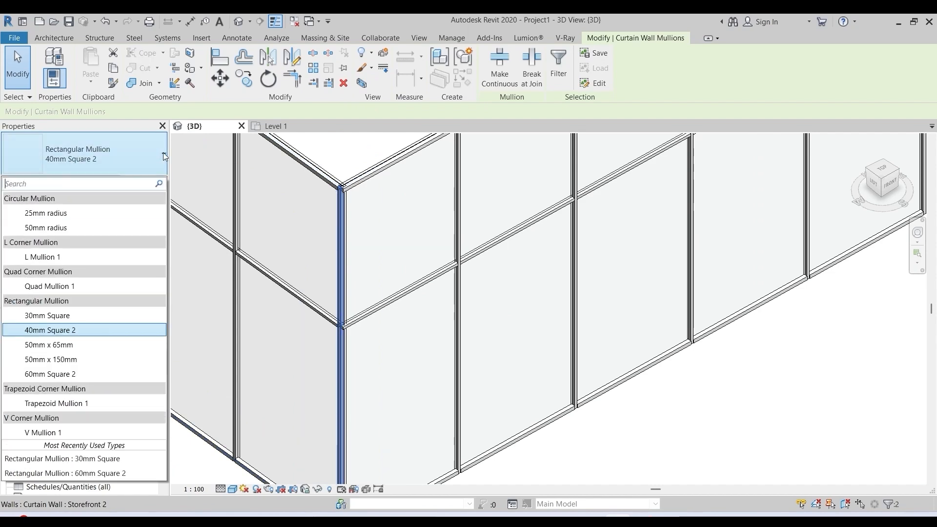
pyautogui.click(32, 256)
pyautogui.scroll(4, 369, 187)
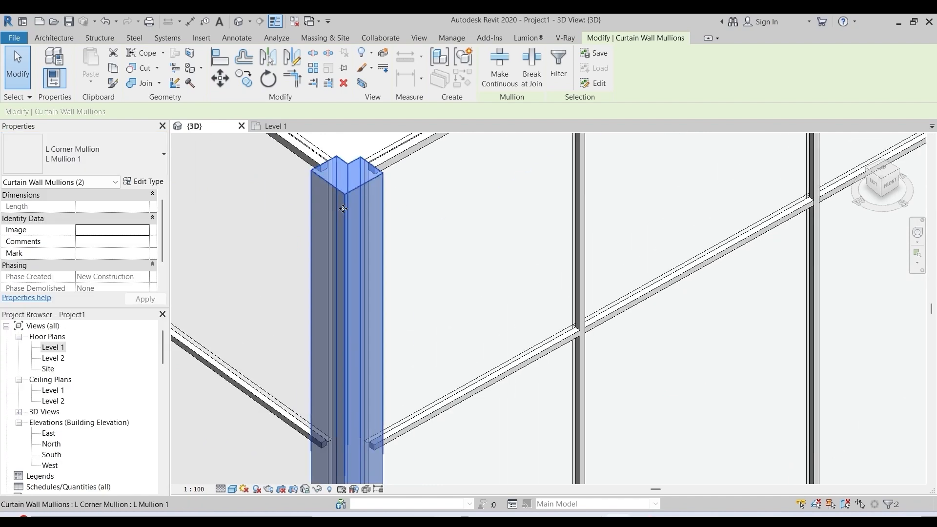
pyautogui.scroll(-4, 343, 208)
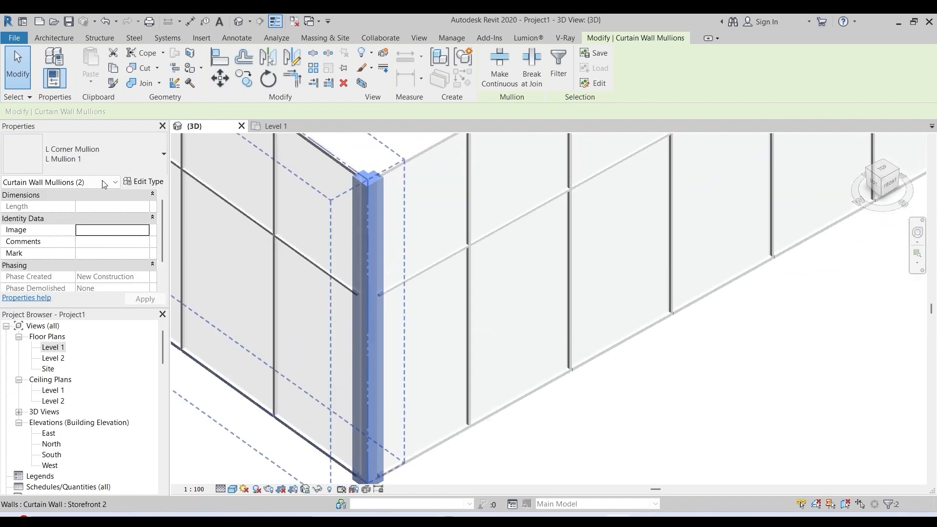
# Step: Edit the L Mullion 1 type so that Leg 1 and Leg 2 are both 5.00, and apply the change
pyautogui.click(148, 183)
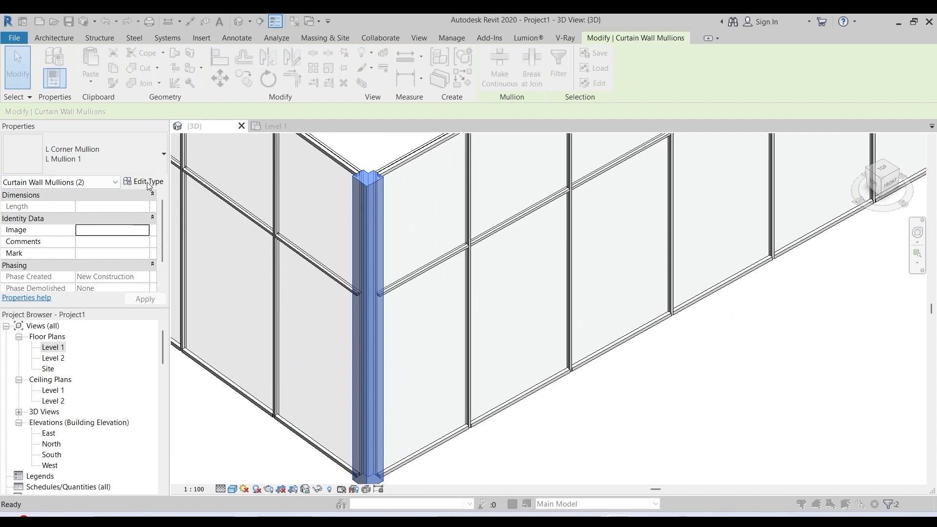
pyautogui.click(343, 233)
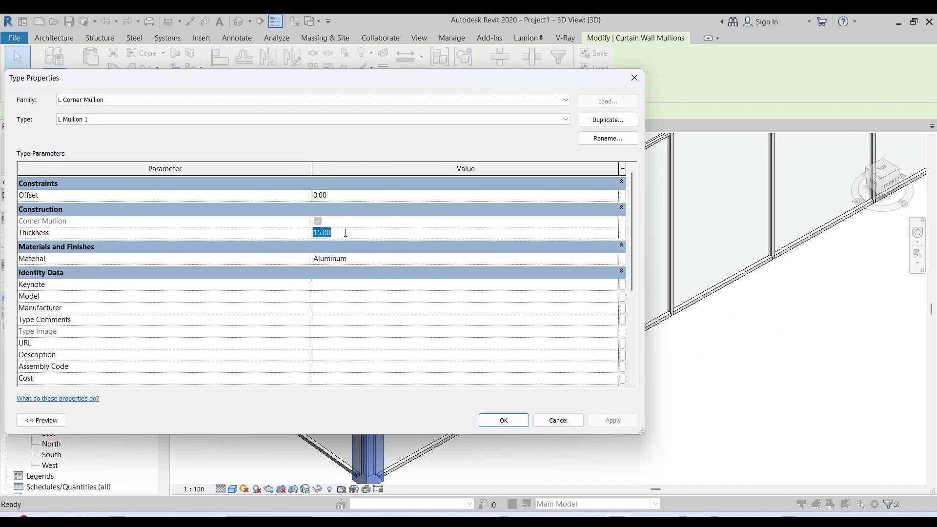
pyautogui.scroll(-3, 344, 336)
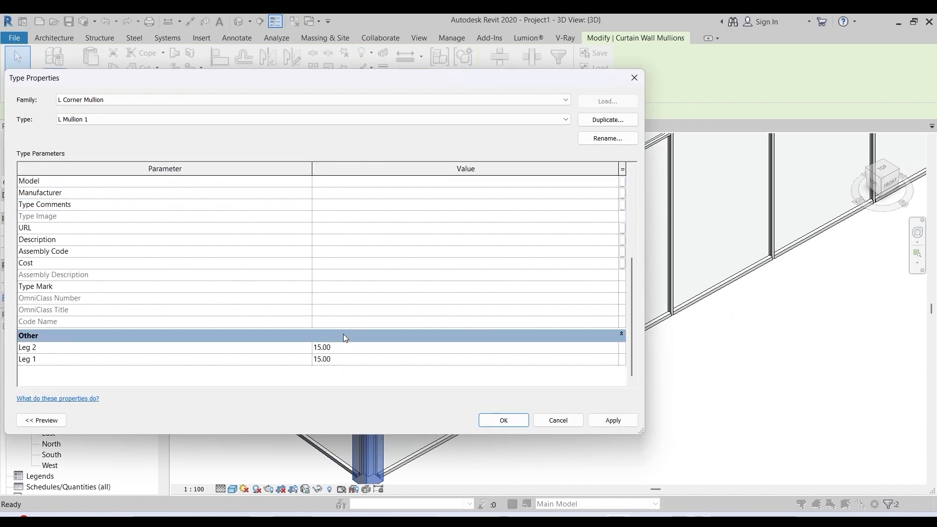
pyautogui.write('5')
pyautogui.click(341, 360)
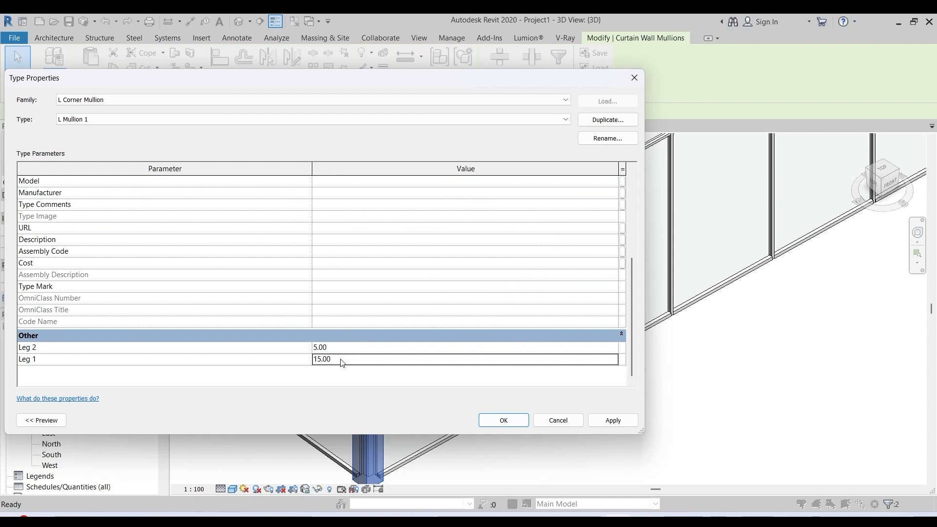
pyautogui.click(607, 421)
pyautogui.click(514, 422)
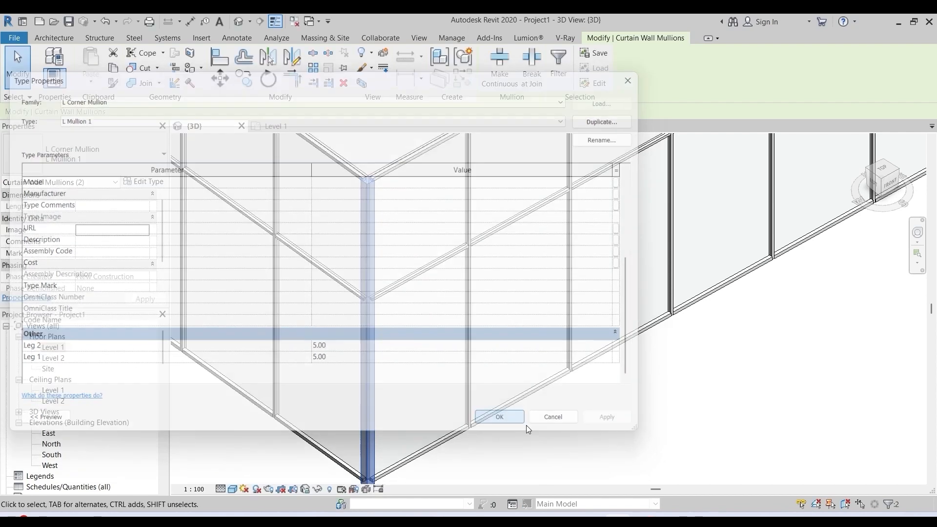
pyautogui.click(671, 427)
# Step: Edit the right-hand curtain wall's profile and sketch a diagonal line from the last vertical grid line's top to the far bottom corner
pyautogui.scroll(-3, 545, 307)
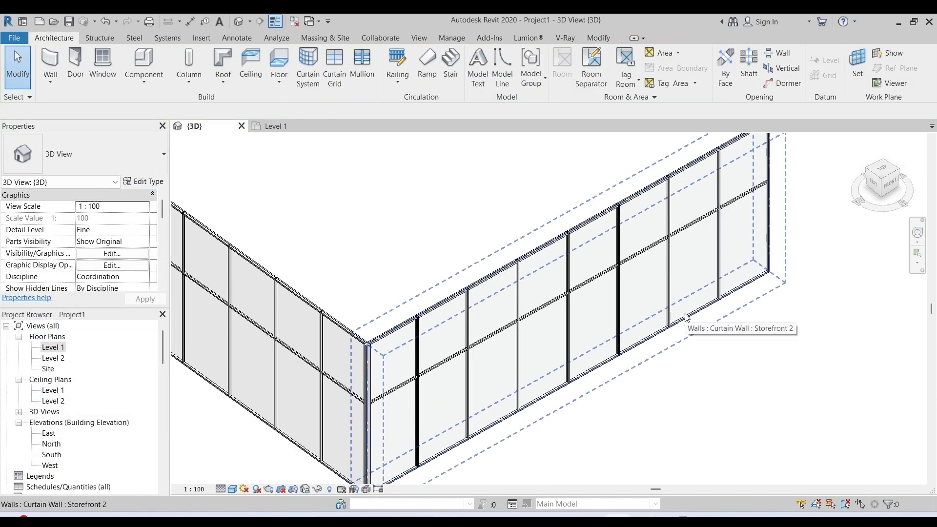
pyautogui.scroll(-3, 686, 314)
pyautogui.scroll(2, 704, 248)
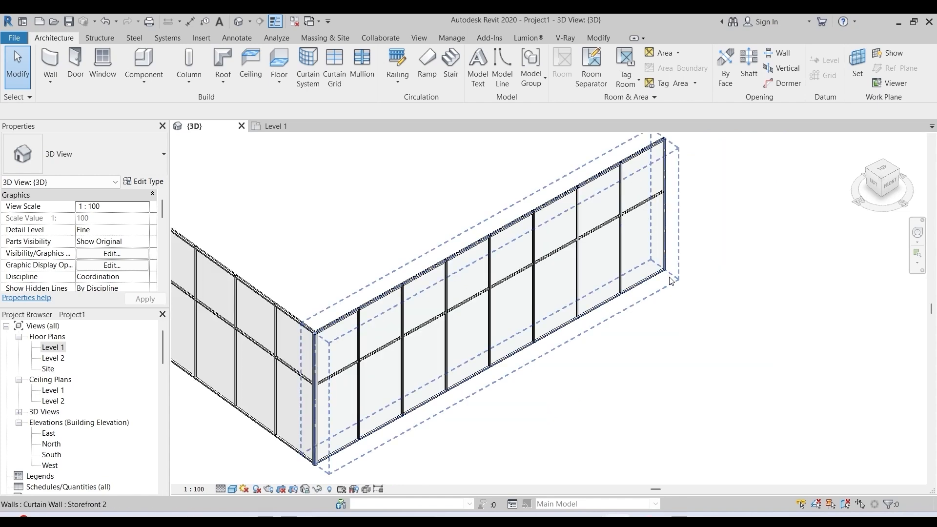
pyautogui.click(531, 213)
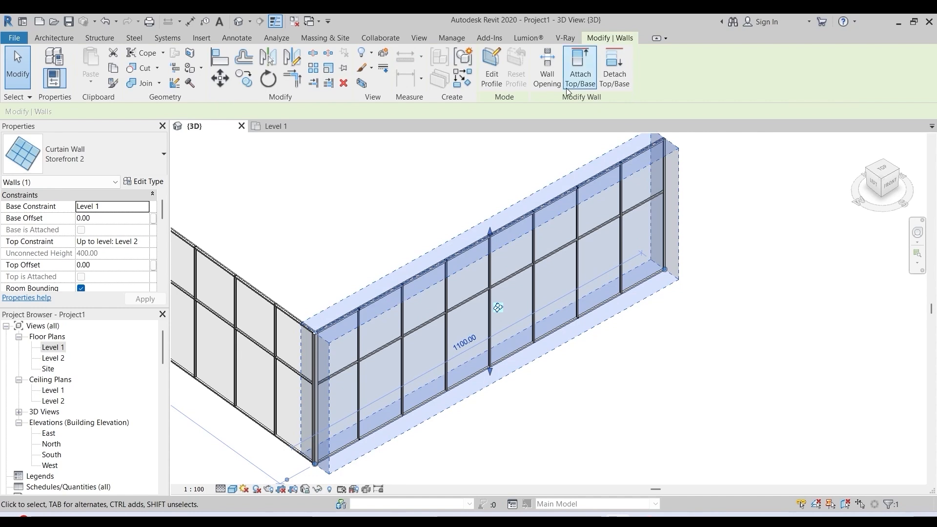
pyautogui.click(493, 63)
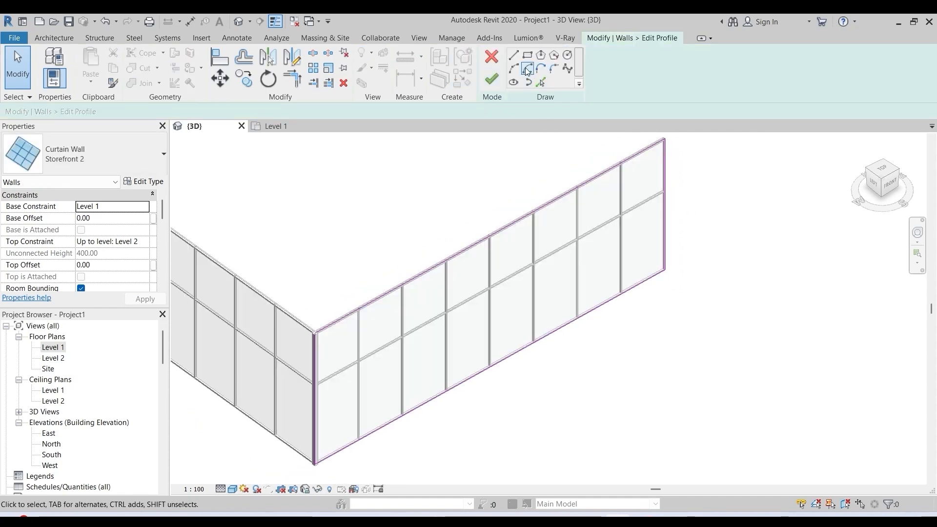
pyautogui.click(514, 55)
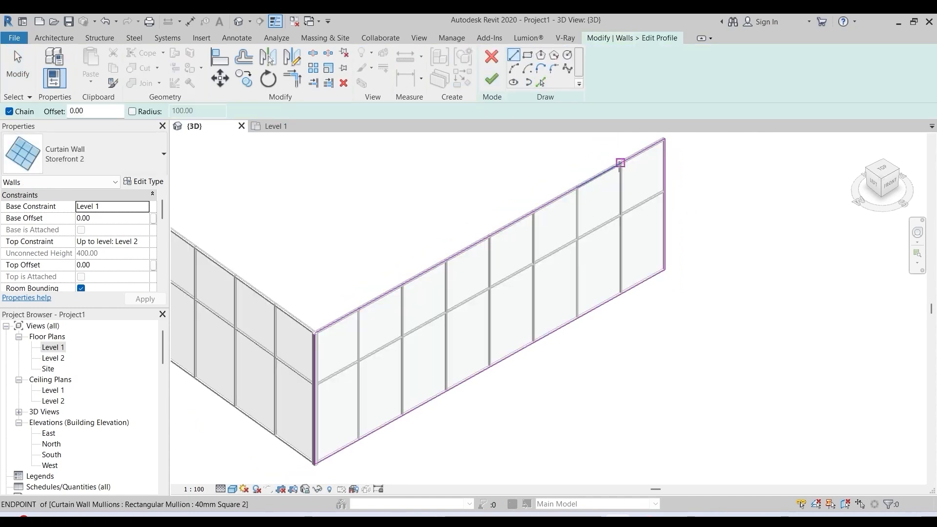
pyautogui.click(621, 164)
pyautogui.click(664, 268)
pyautogui.press('Escape')
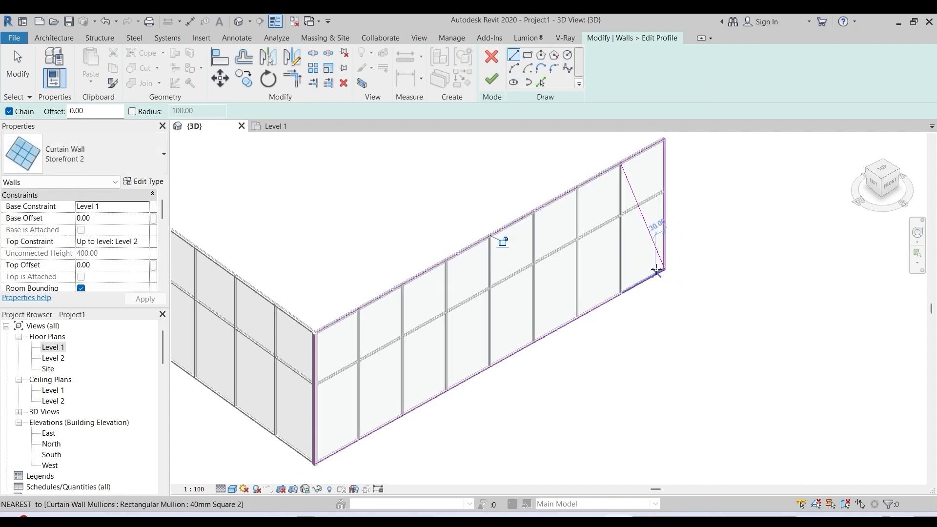
# Step: Trim the profile's top edge to the diagonal line and delete the original vertical line at the wall's far end
pyautogui.click(289, 72)
pyautogui.click(600, 174)
pyautogui.press('Escape')
pyautogui.press('Escape')
pyautogui.click(665, 206)
pyautogui.press('Delete')
# Step: Finish the wall profile and delete the mullions left without a supporting grid, then inspect the sloped end
pyautogui.click(492, 78)
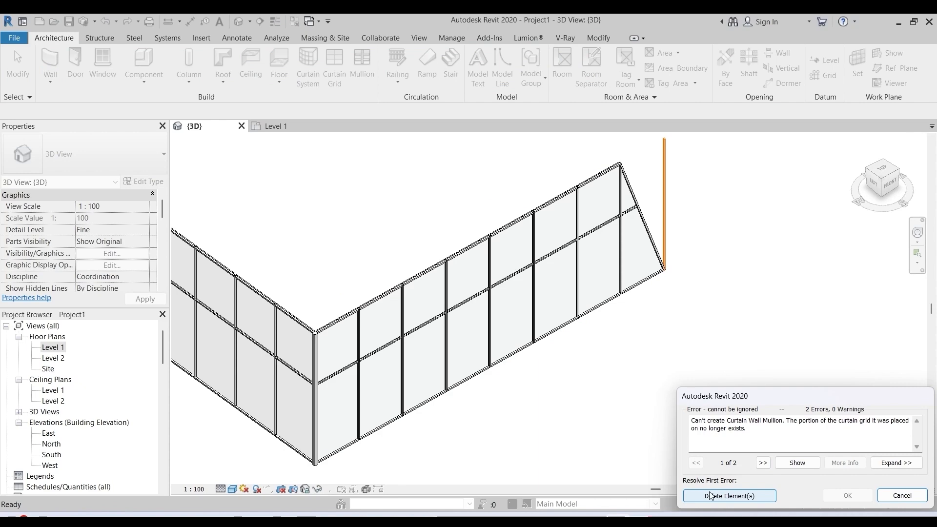
pyautogui.click(709, 494)
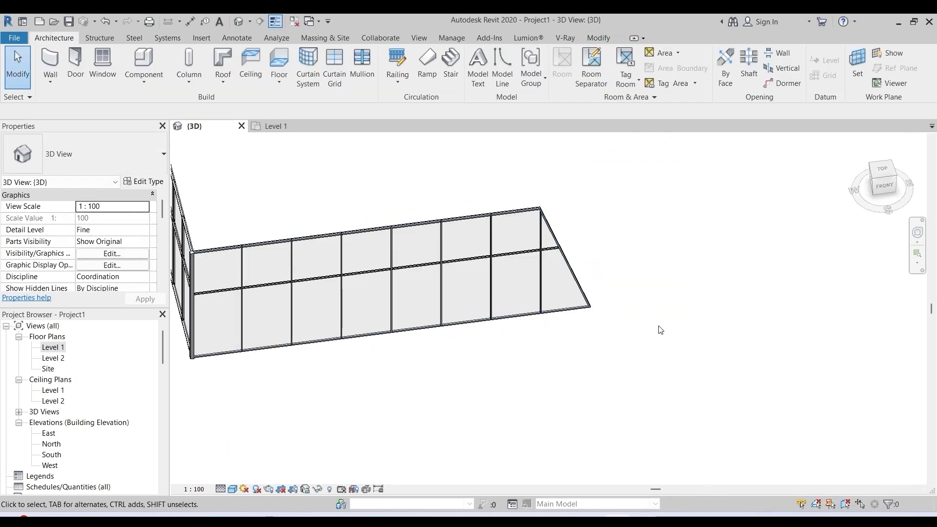
pyautogui.keyDown('shift'); pyautogui.moveTo(483, 382); pyautogui.dragTo(633, 333, button='middle'); pyautogui.keyUp('shift')
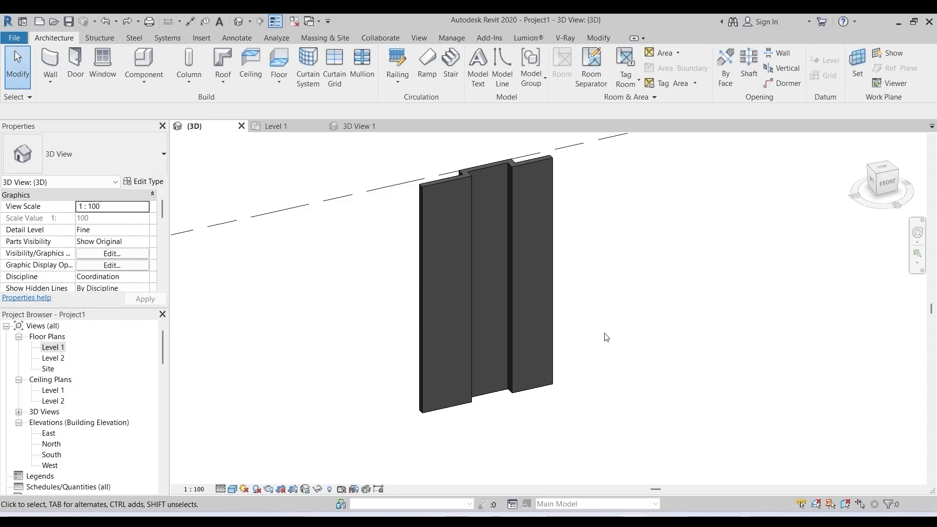
# Step: Start a new Storefront curtain wall and duplicate its type as Storefront 3
pyautogui.scroll(4, 531, 385)
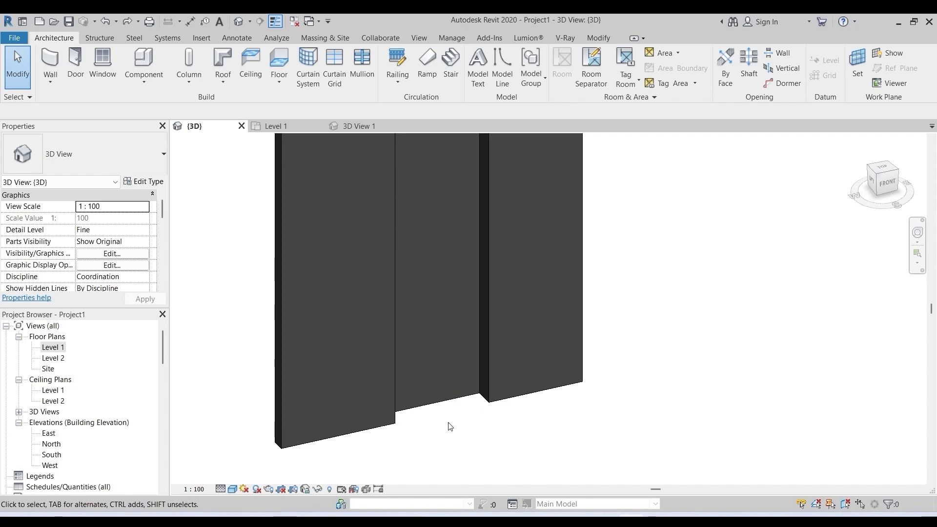
pyautogui.scroll(-4, 451, 426)
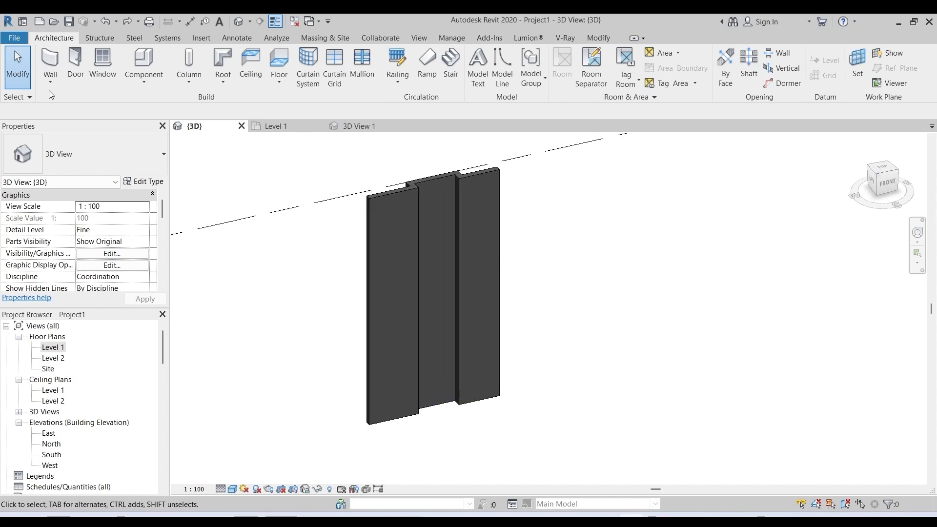
pyautogui.click(51, 61)
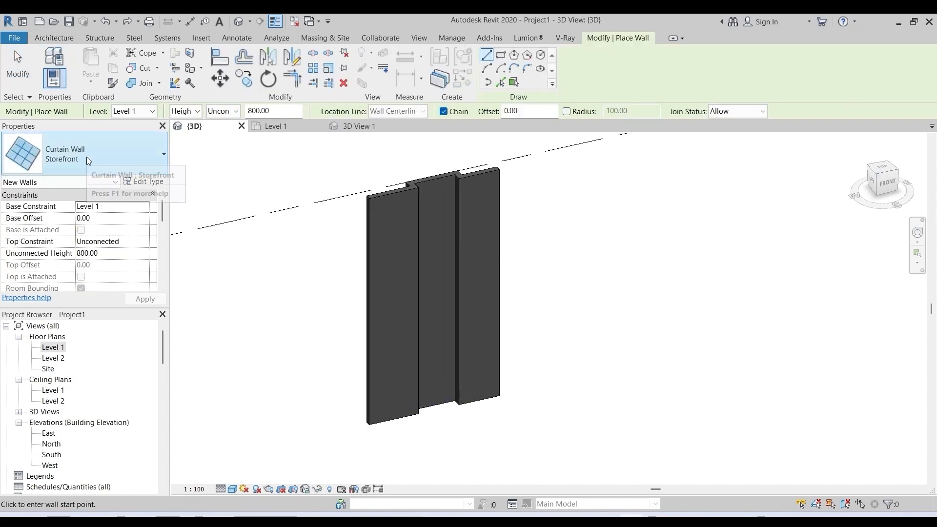
pyautogui.click(103, 170)
pyautogui.scroll(5, 115, 236)
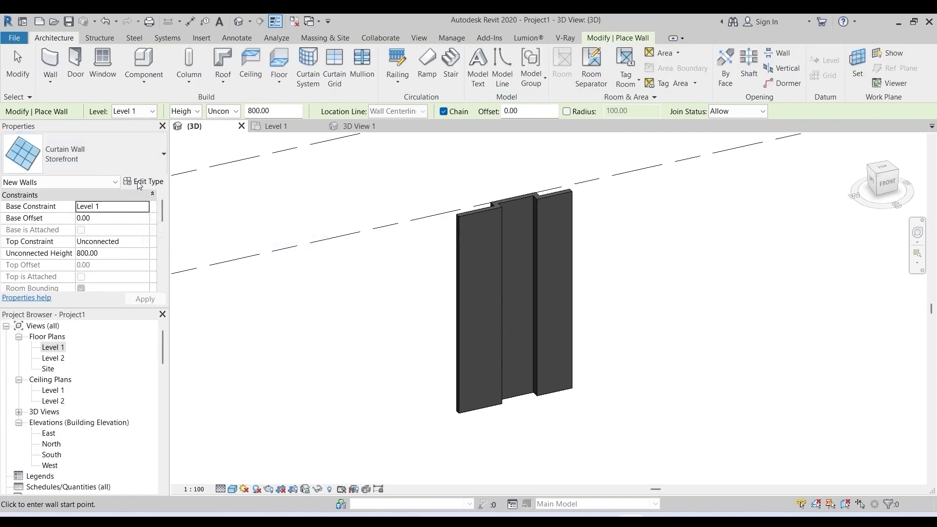
pyautogui.click(142, 181)
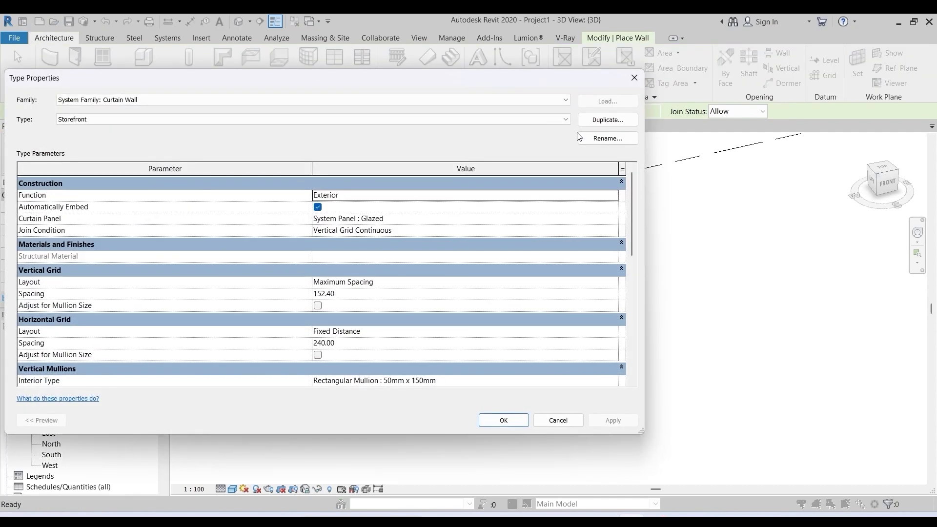
pyautogui.click(606, 121)
pyautogui.click(325, 281)
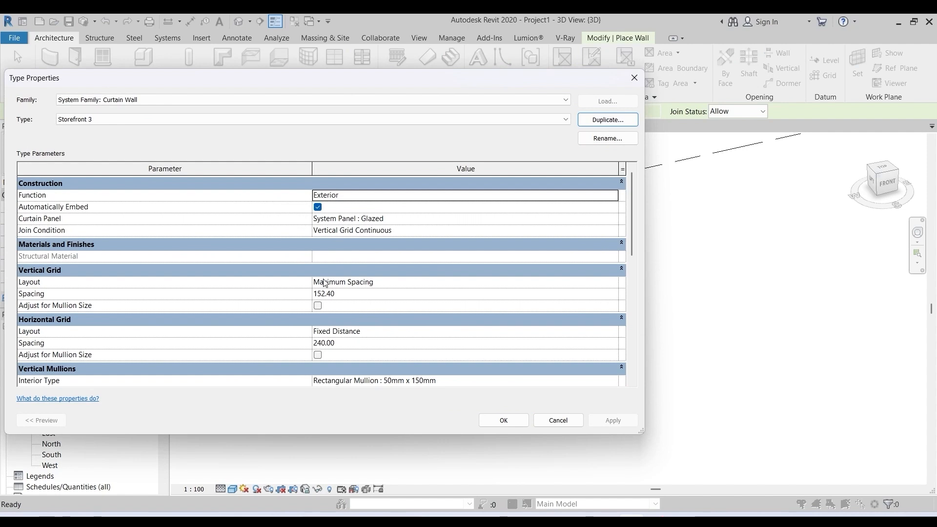
# Step: Set the Storefront 3 type's horizontal grid spacing to 15 and its vertical mullions' interior type to None
pyautogui.scroll(-2, 326, 295)
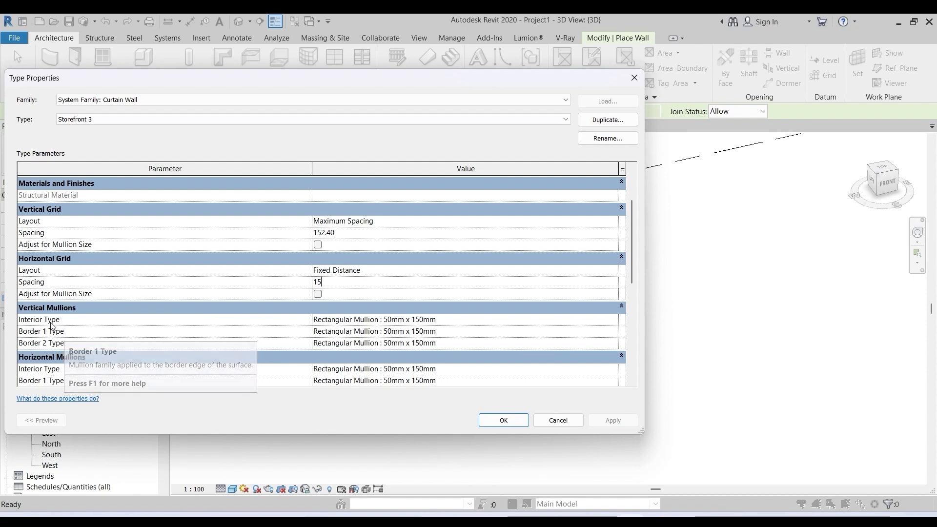
pyautogui.click(498, 319)
pyautogui.click(613, 320)
pyautogui.scroll(2, 371, 351)
pyautogui.click(342, 329)
pyautogui.scroll(-2, 424, 343)
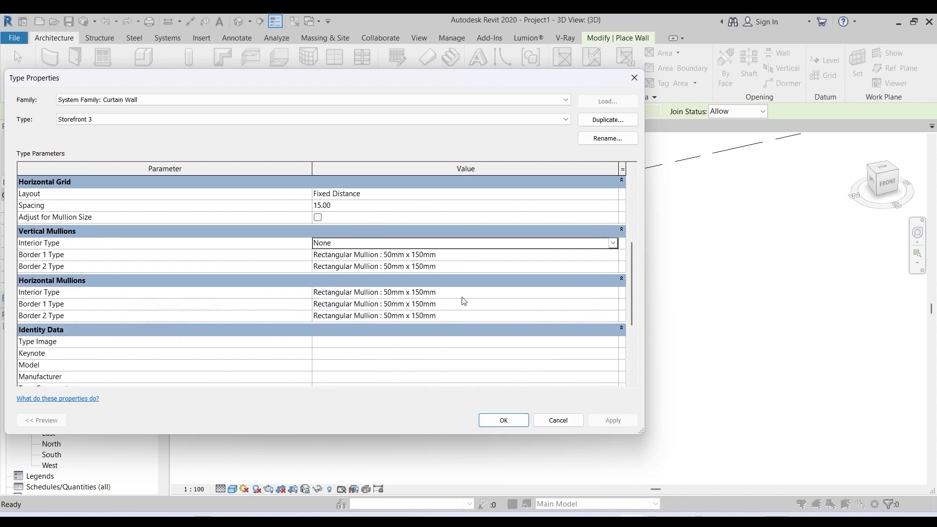
# Step: Set the horizontal mullions' interior type to Rectangular Mullion : 30mm Square
pyautogui.click(594, 295)
pyautogui.click(613, 292)
pyautogui.click(406, 336)
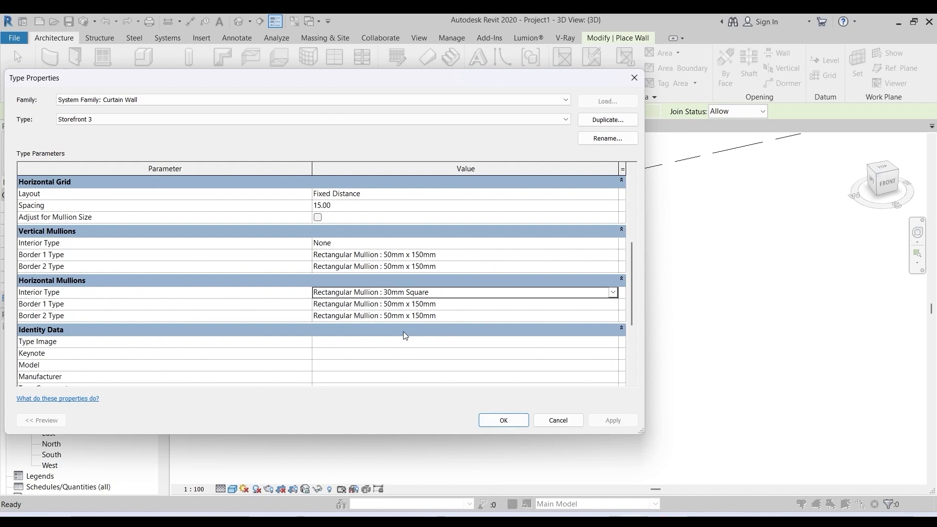
# Step: Set the horizontal mullions' Border 1 Type and Border 2 Type to None and accept the Storefront 3 type properties
pyautogui.click(611, 304)
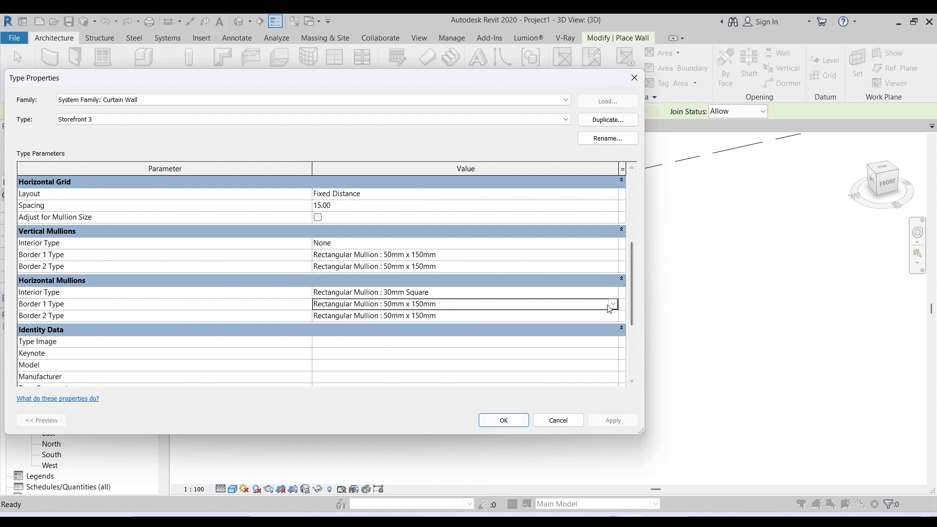
pyautogui.click(613, 305)
pyautogui.scroll(1, 432, 336)
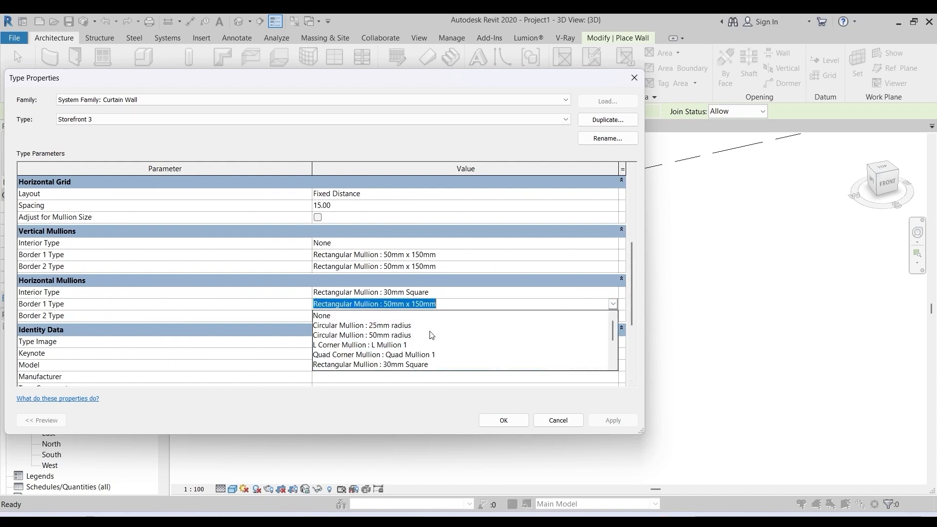
pyautogui.click(541, 316)
pyautogui.click(609, 317)
pyautogui.click(610, 317)
pyautogui.scroll(1, 562, 337)
pyautogui.click(556, 328)
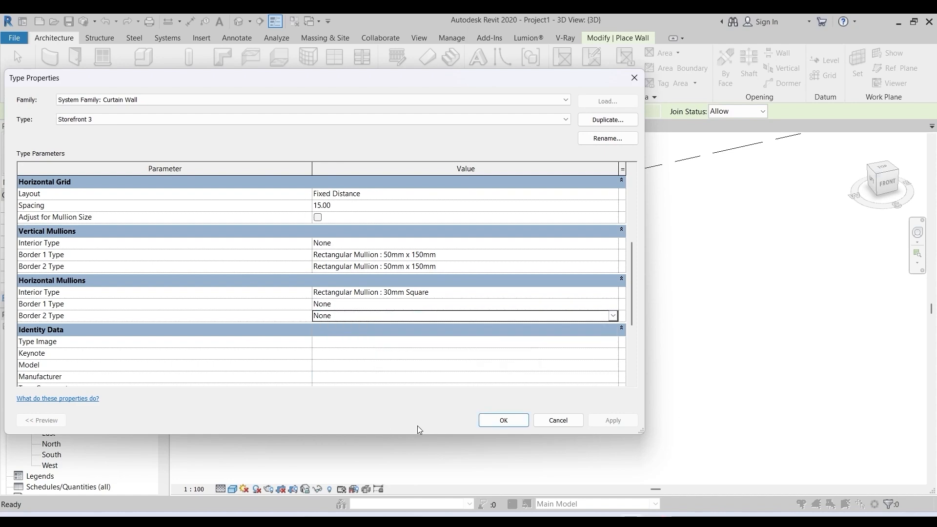
pyautogui.click(503, 421)
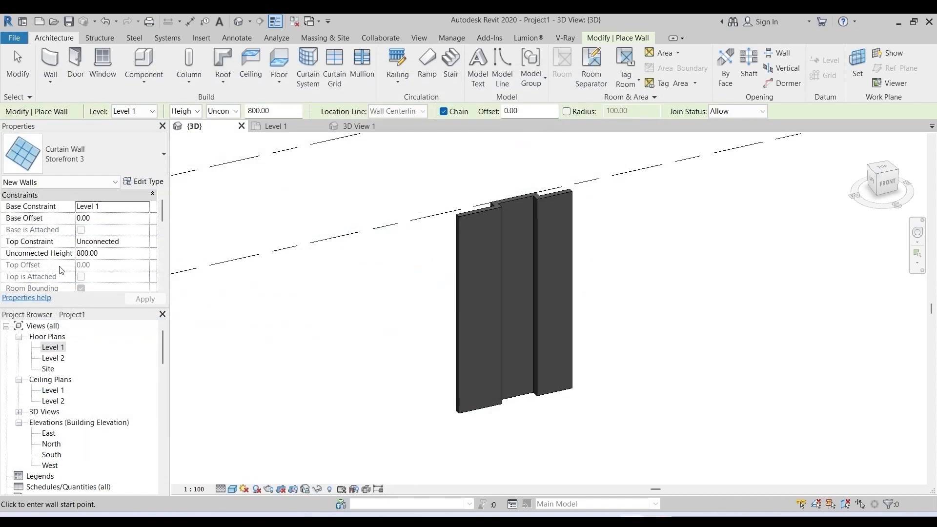
# Step: In the Level 1 floor plan, draw a Storefront 3 curtain wall about 140 long across the open front of the recess
pyautogui.doubleClick(54, 347)
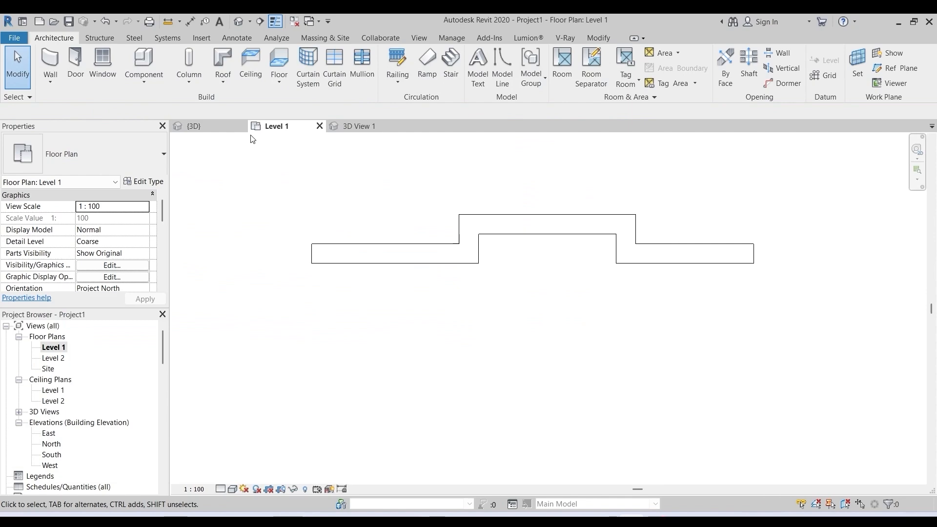
pyautogui.click(50, 80)
pyautogui.click(81, 105)
pyautogui.click(78, 156)
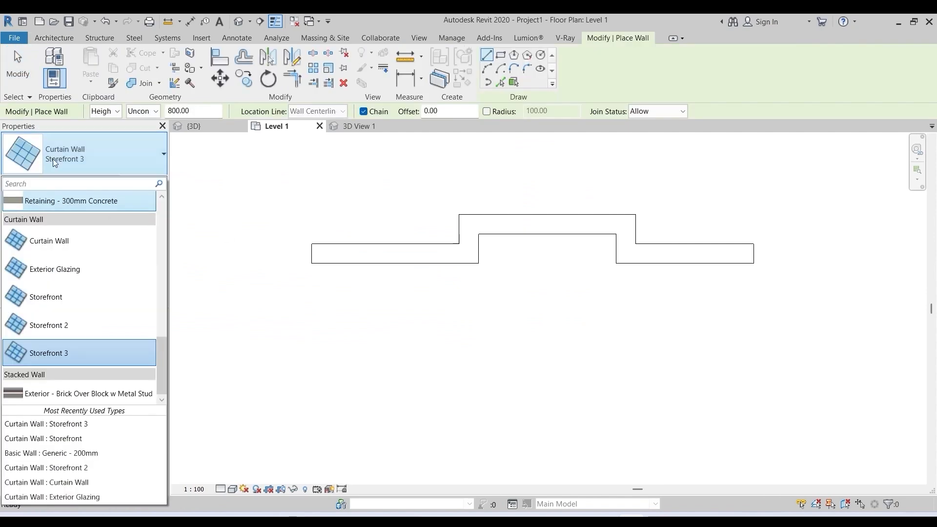
pyautogui.click(55, 162)
pyautogui.click(617, 264)
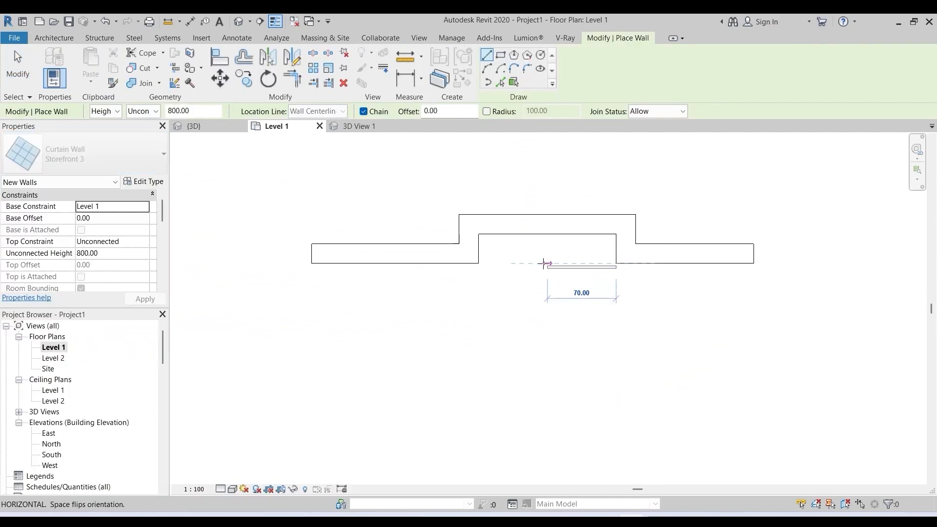
pyautogui.click(479, 263)
pyautogui.scroll(5, 571, 272)
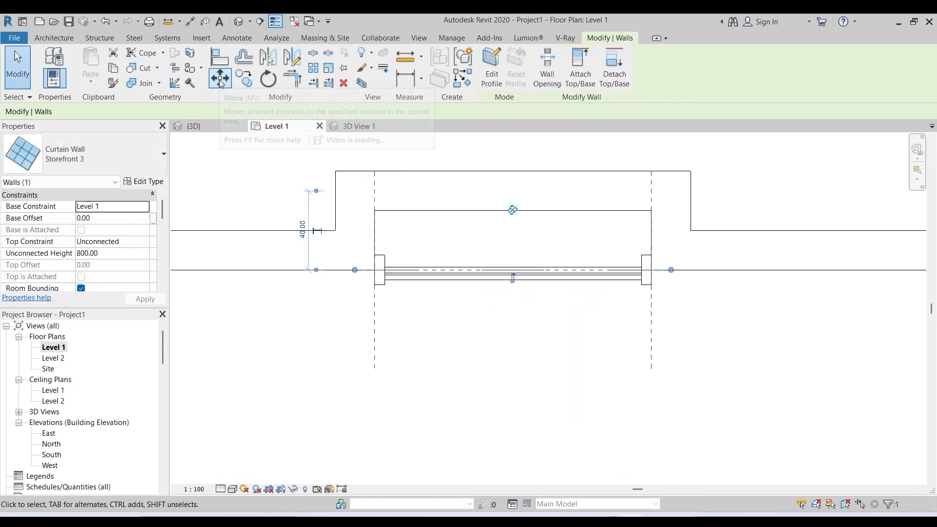
# Step: Try to move the curtain wall 7.5 into the recess to align its mullions with the solid walls' front face
pyautogui.click(221, 81)
pyautogui.click(375, 285)
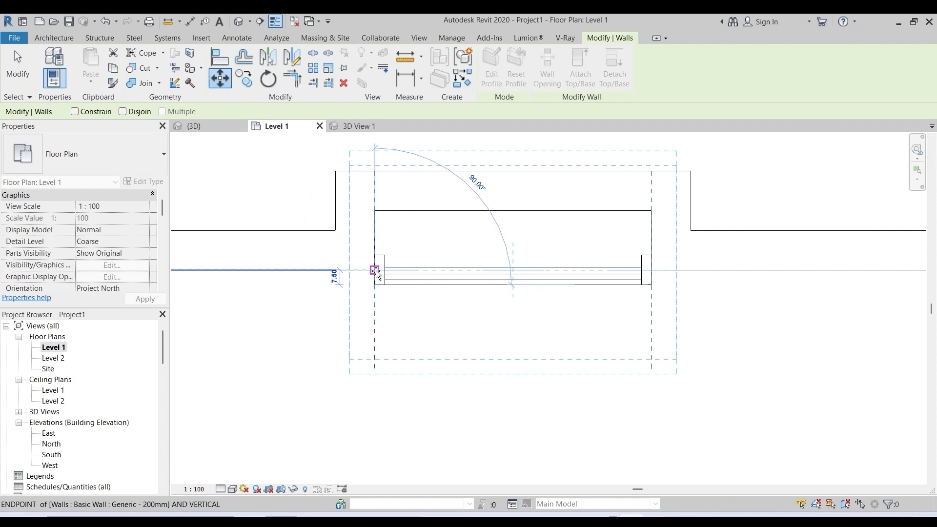
pyautogui.click(375, 271)
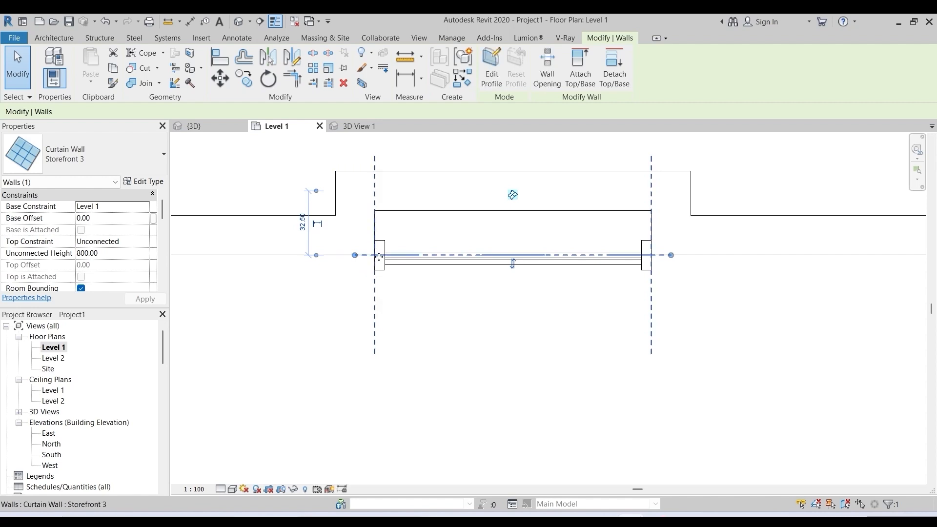
pyautogui.hotkey('ctrl', 'z')
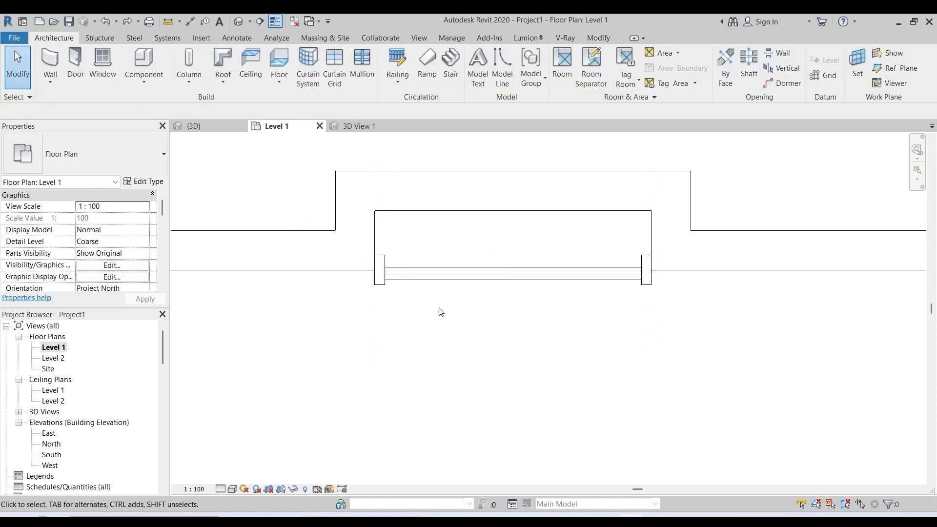
# Step: Disallow wall joins at both ends of the Storefront 3 curtain wall
pyautogui.click(429, 278)
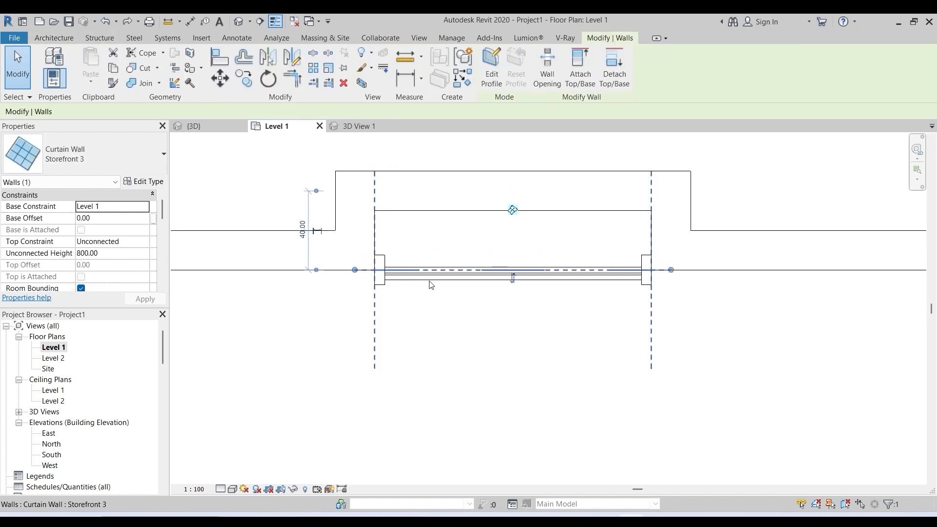
pyautogui.rightClick(355, 271)
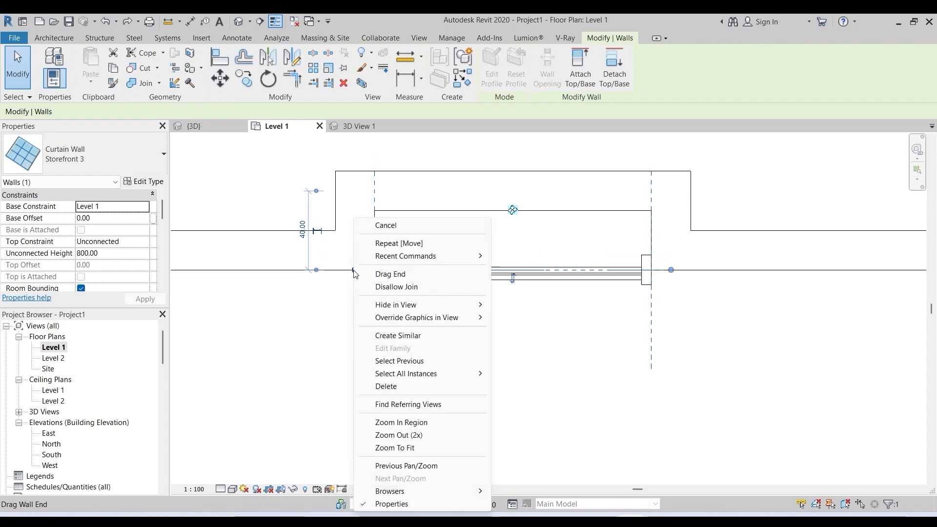
pyautogui.click(390, 287)
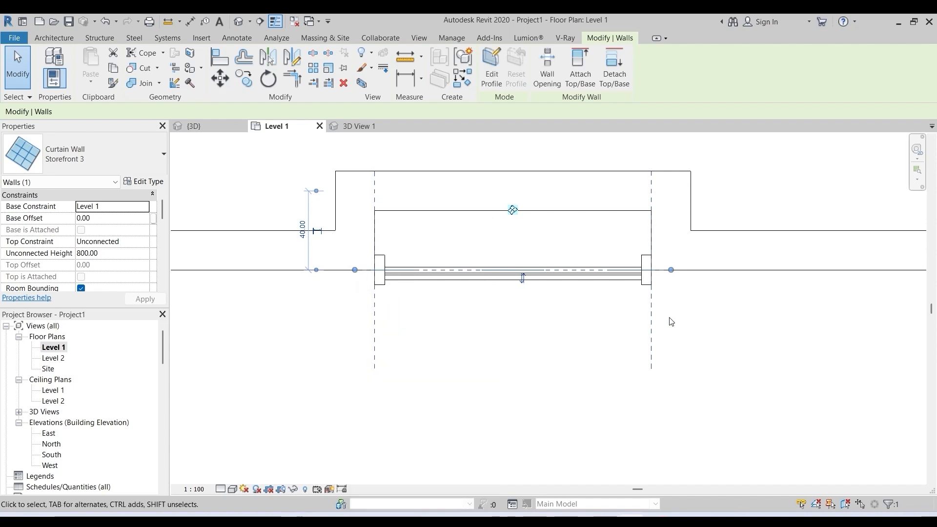
pyautogui.rightClick(671, 271)
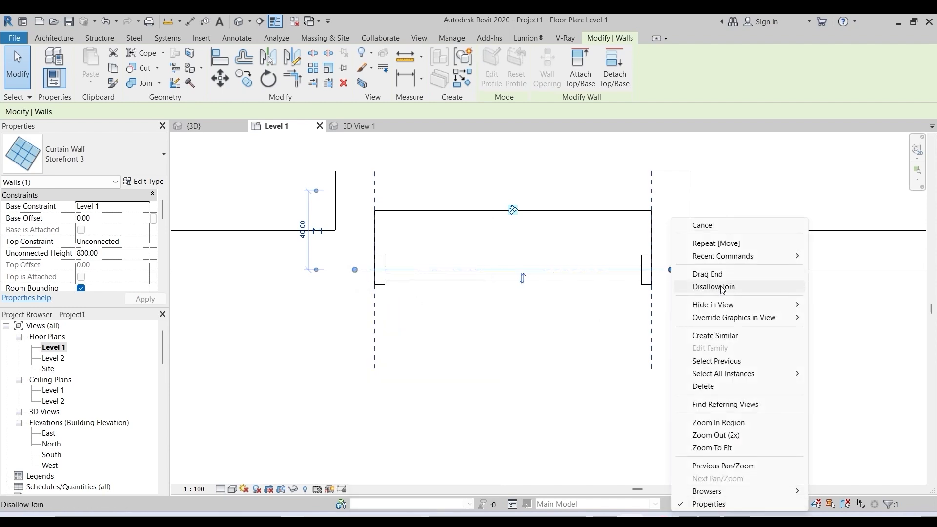
pyautogui.click(721, 227)
# Step: Move the curtain wall 7.5 into the recess so its end mullion's front corner meets the solid walls' front face
pyautogui.click(220, 80)
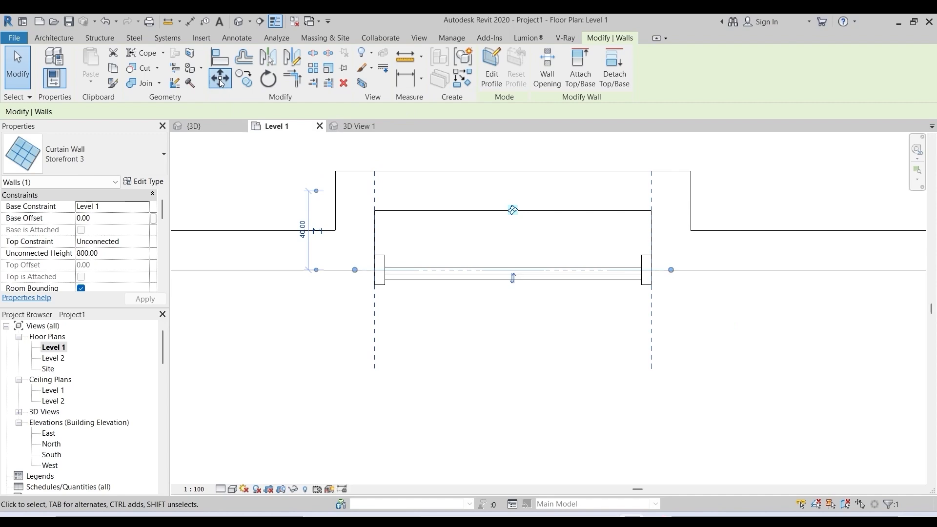
pyautogui.click(375, 285)
pyautogui.click(376, 270)
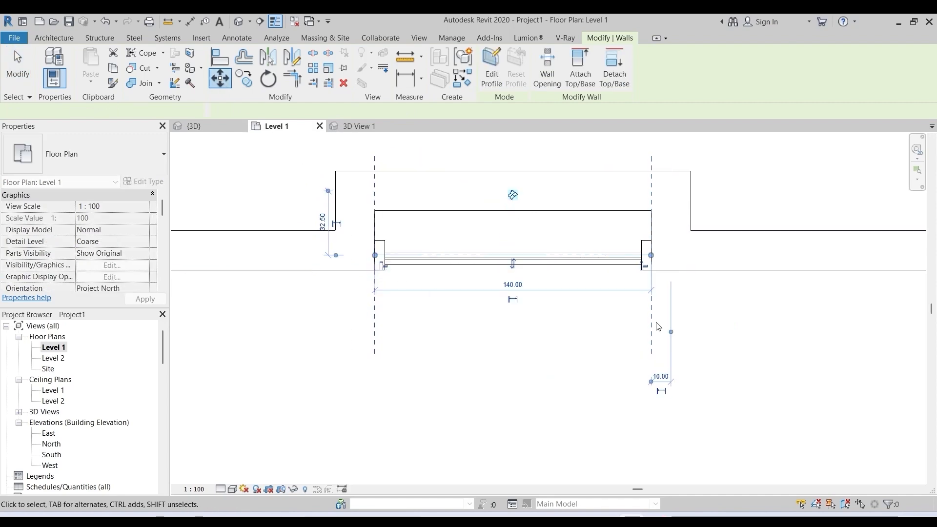
pyautogui.click(309, 286)
# Step: Examine the closely spaced horizontal mullions in the recess in the default 3D view and in 3D View 1
pyautogui.click(243, 22)
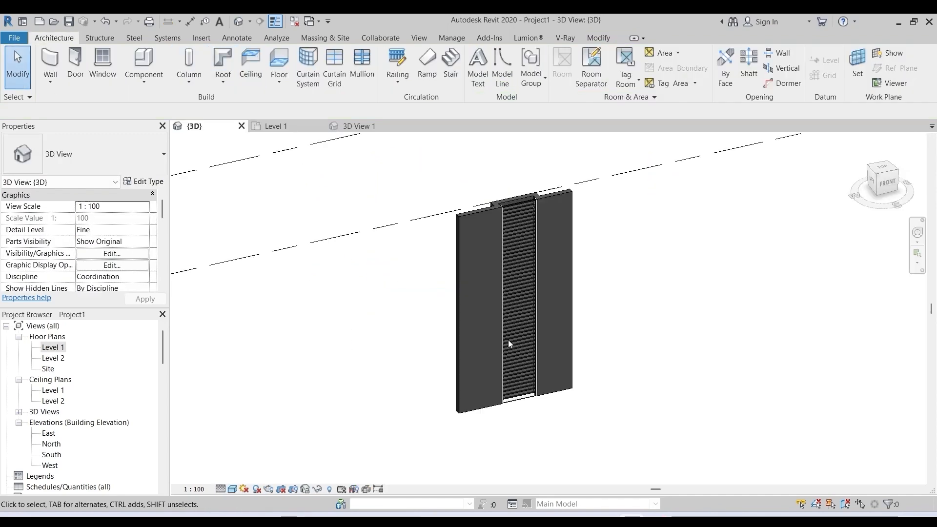
pyautogui.scroll(3, 477, 249)
pyautogui.click(359, 126)
pyautogui.scroll(2, 535, 376)
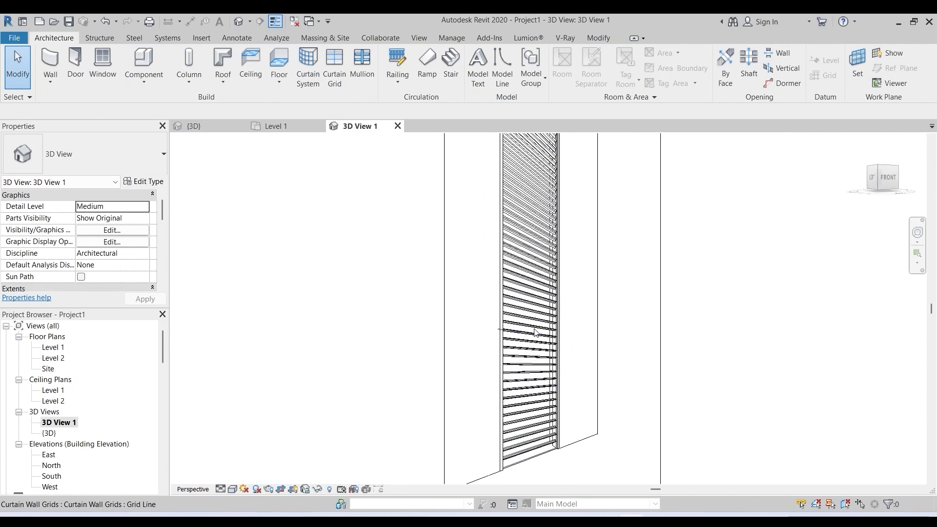